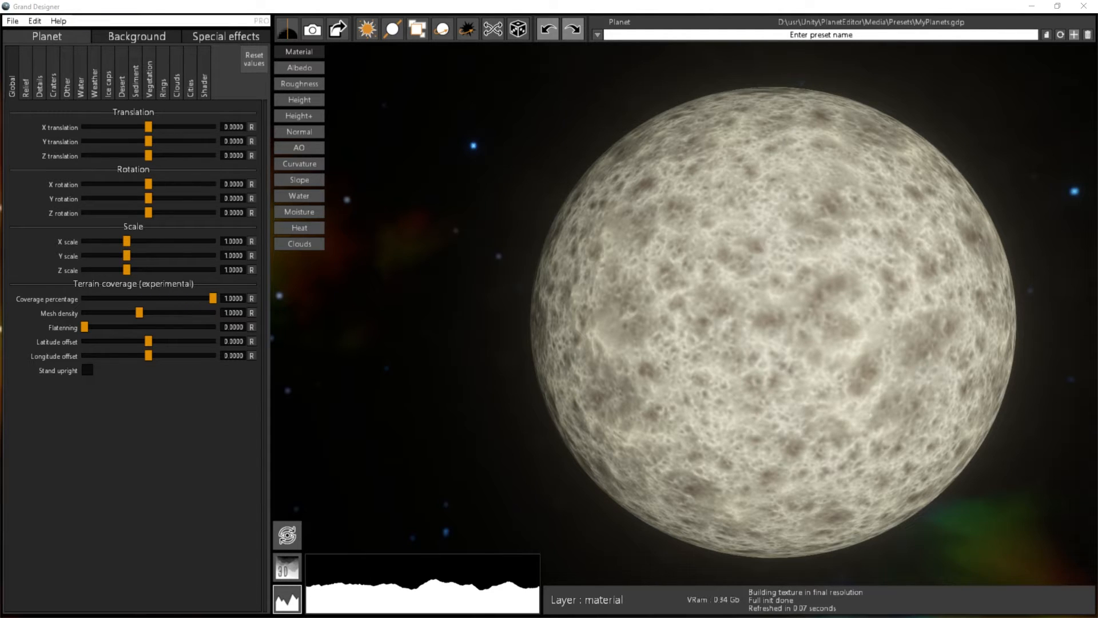
Step: Look over the Background and Special effects settings, and return to the planet's global settings
drag(753, 285, 835, 270)
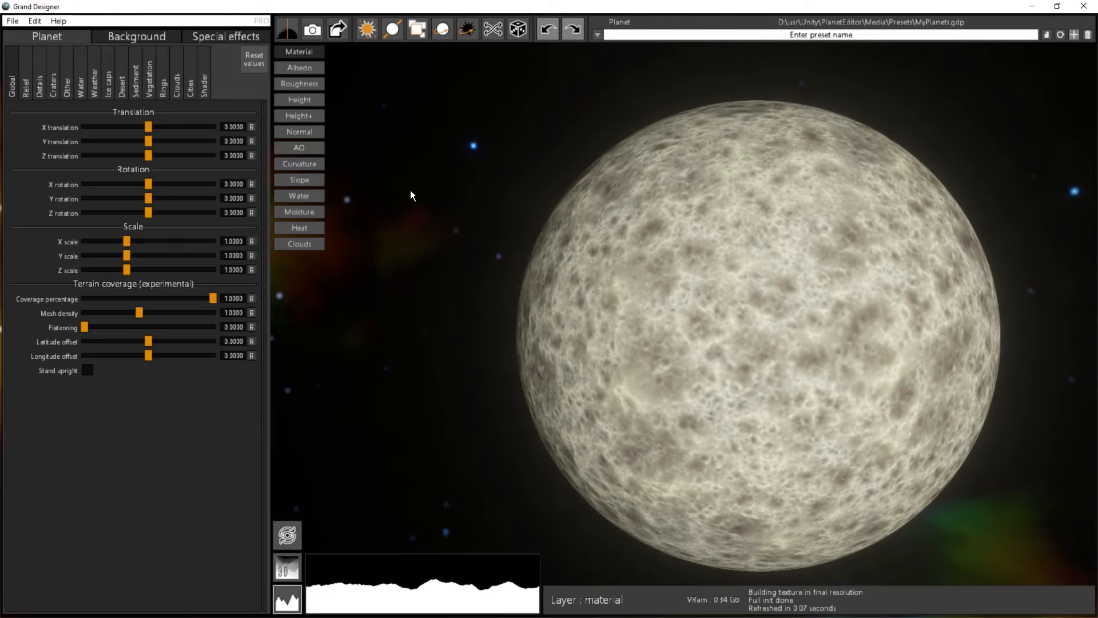
drag(402, 163, 1080, 168)
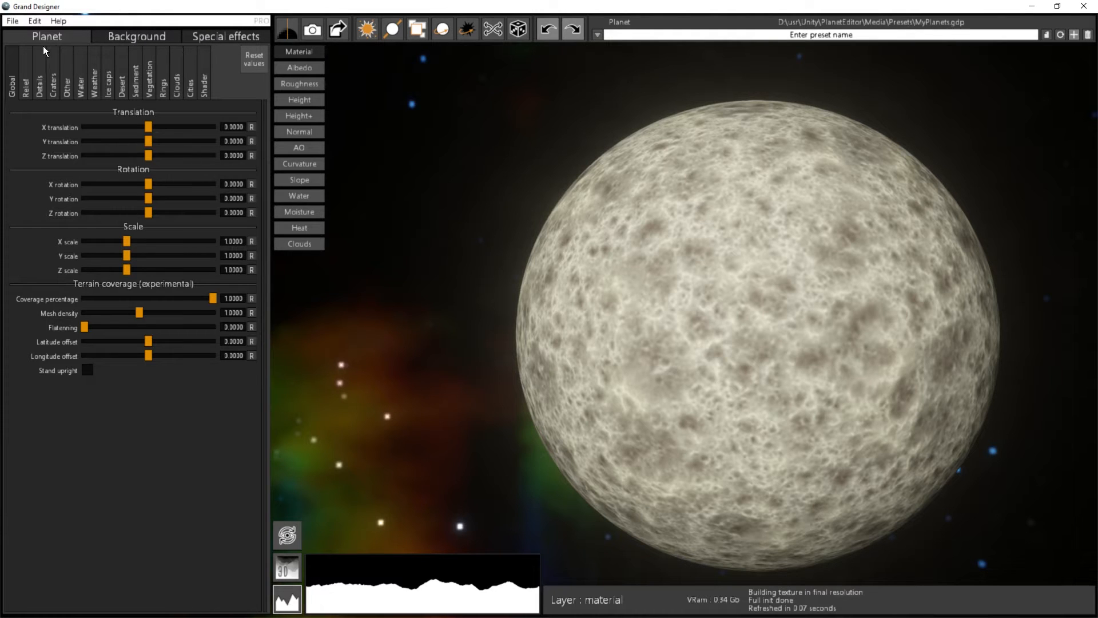
click(140, 36)
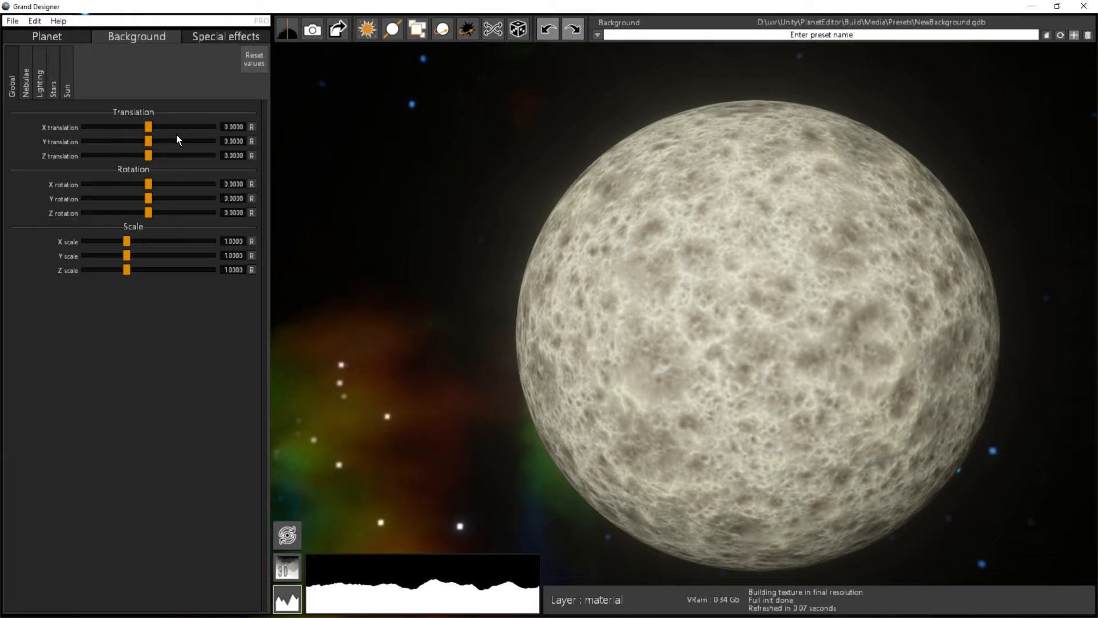
click(211, 36)
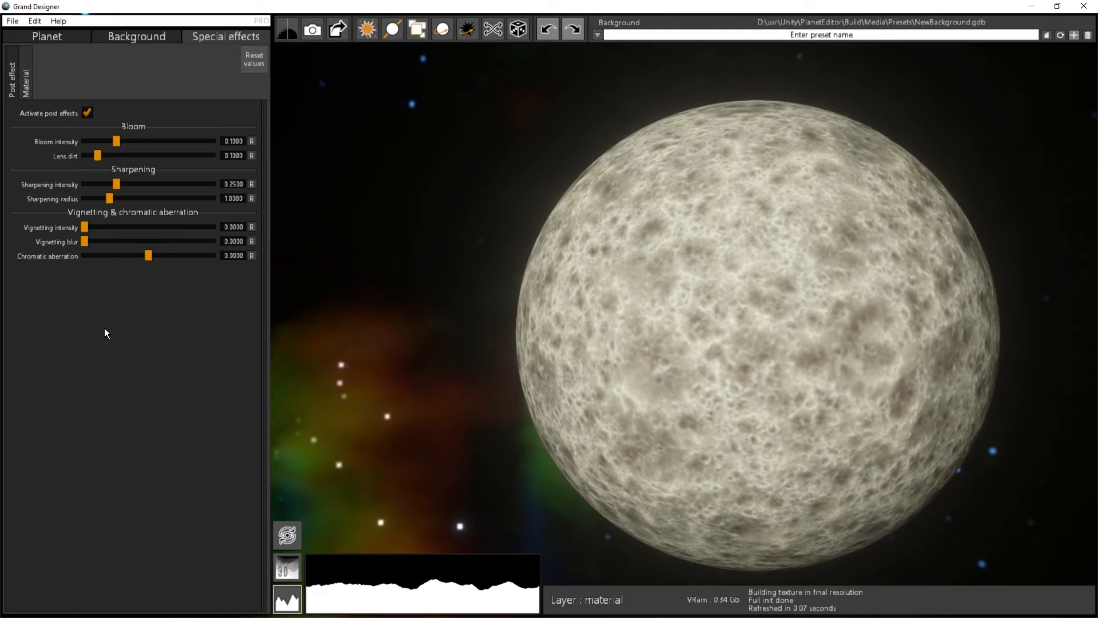
click(62, 46)
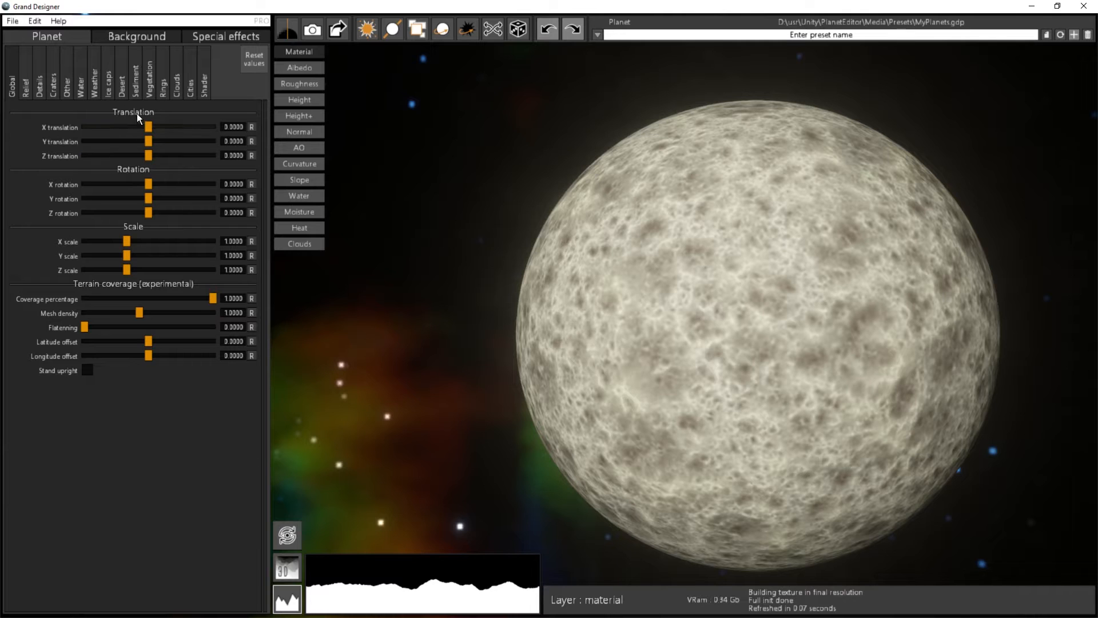
Step: Try shifting the planet on the X, Y and Z translations and its X rotation, and reset each value to 0
drag(147, 126, 161, 155)
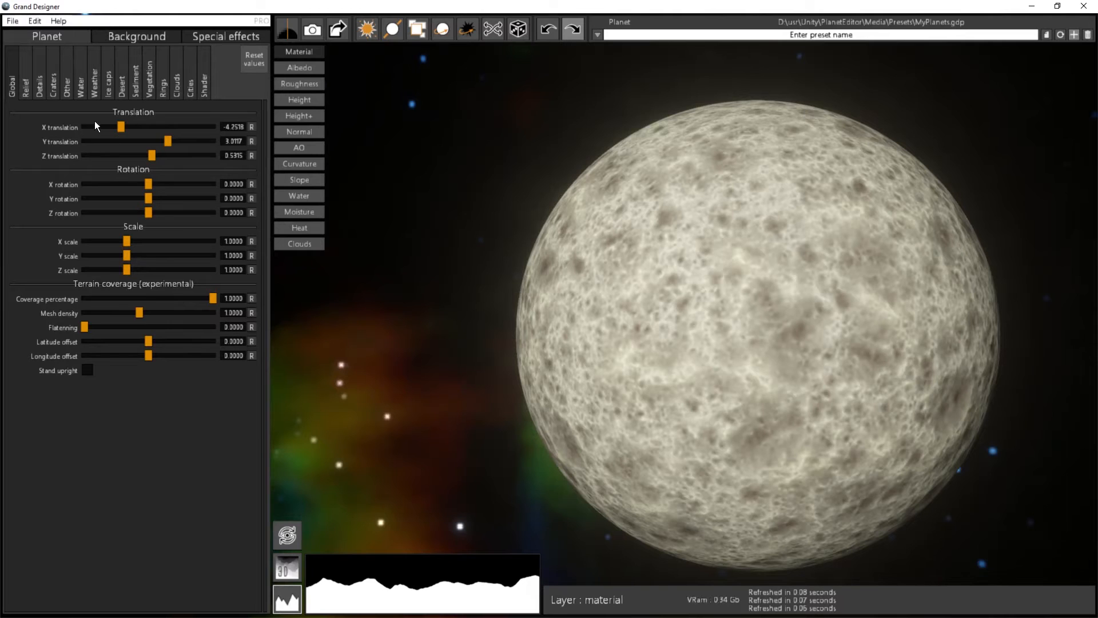
click(252, 127)
click(252, 142)
click(252, 156)
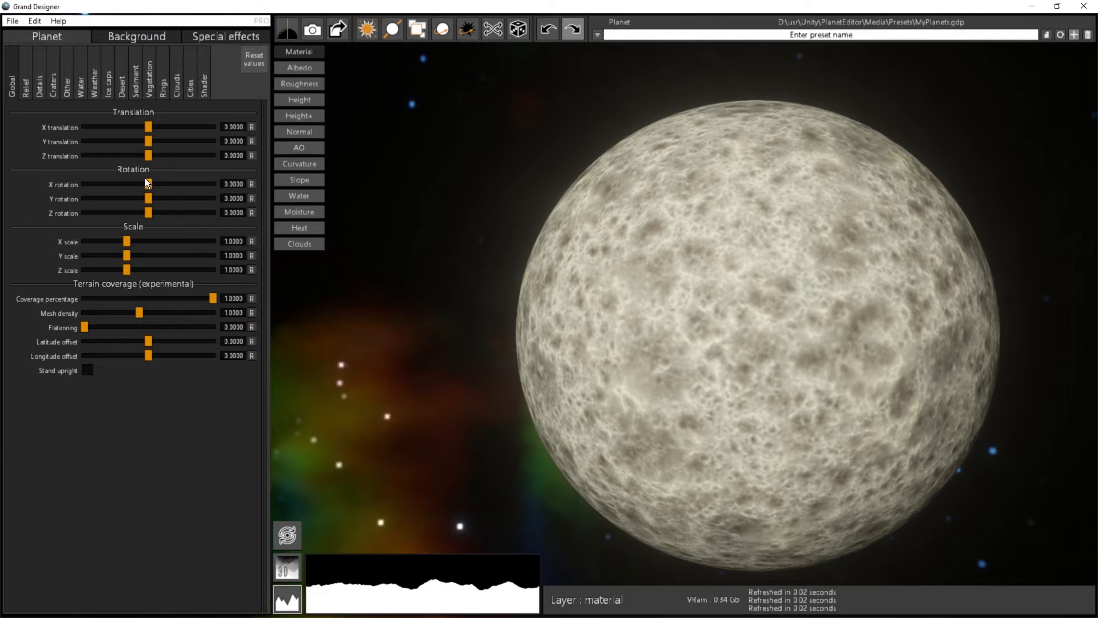
mouse_move(148, 184)
mouse_down()
mouse_move(118, 183)
mouse_move(162, 186)
mouse_up()
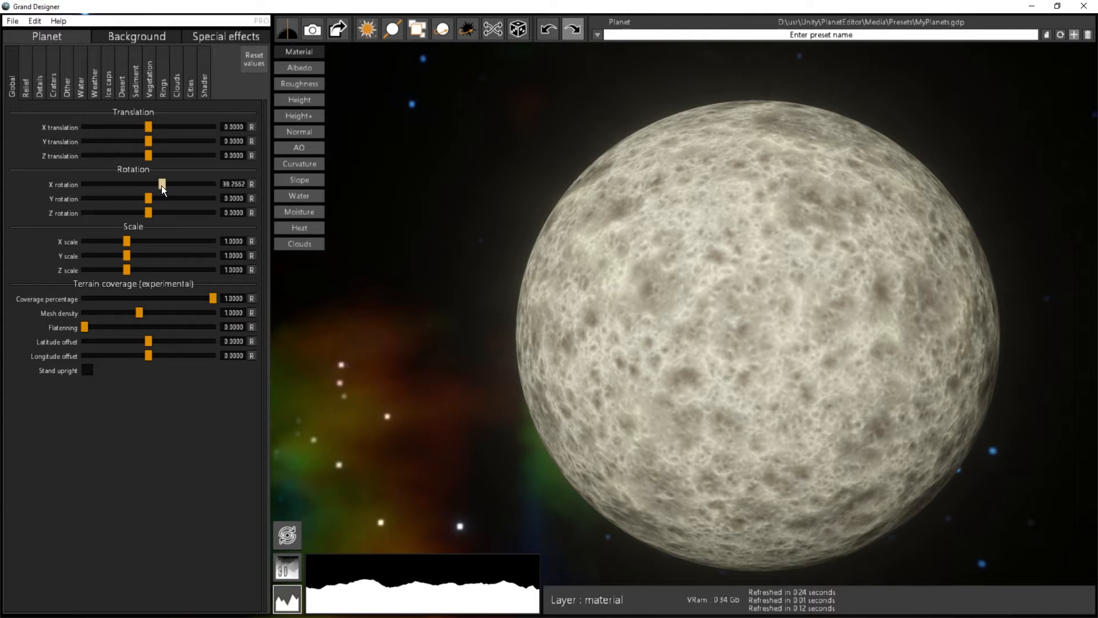
click(253, 183)
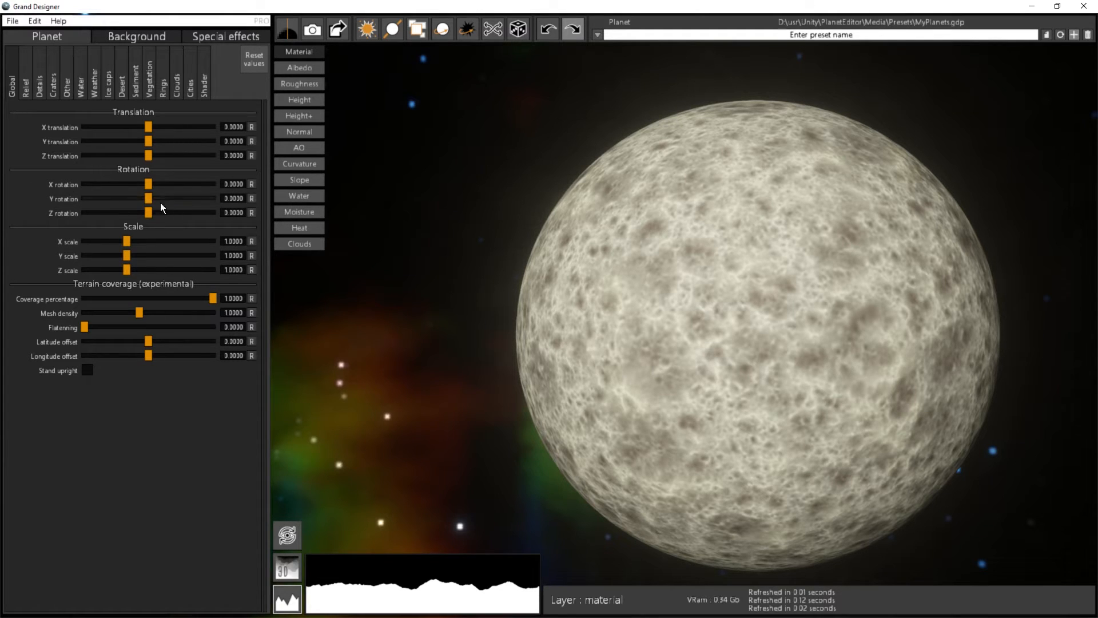
Step: Set the planet's Y rotation to about 51.02 and Z rotation to about -23.92, and try the X and Y scale before resetting both to 1
drag(148, 198, 164, 254)
click(252, 256)
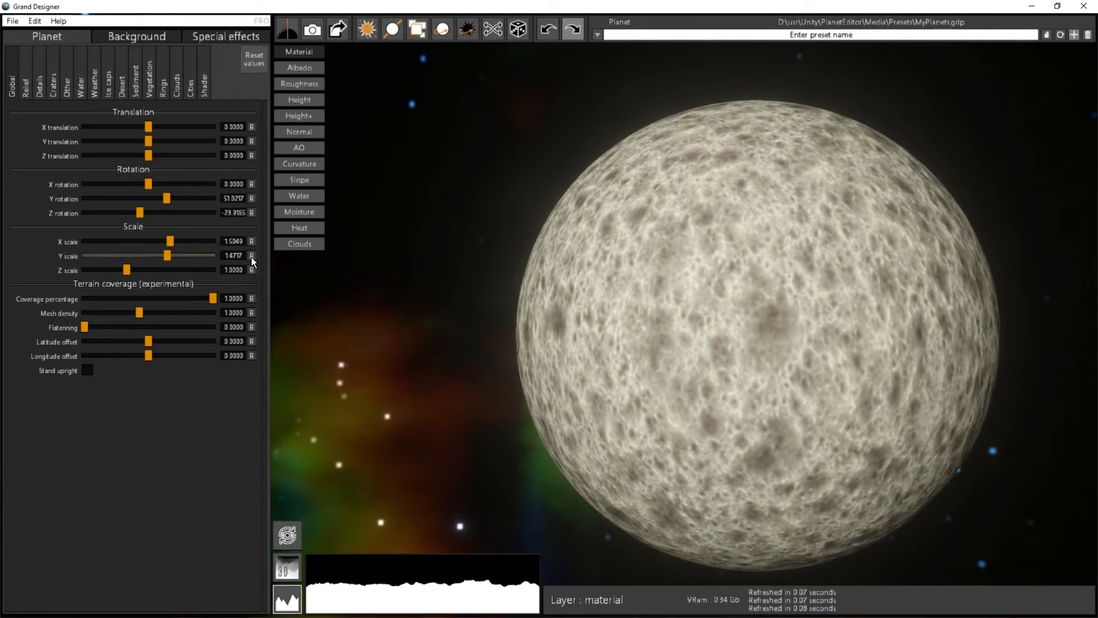
click(252, 241)
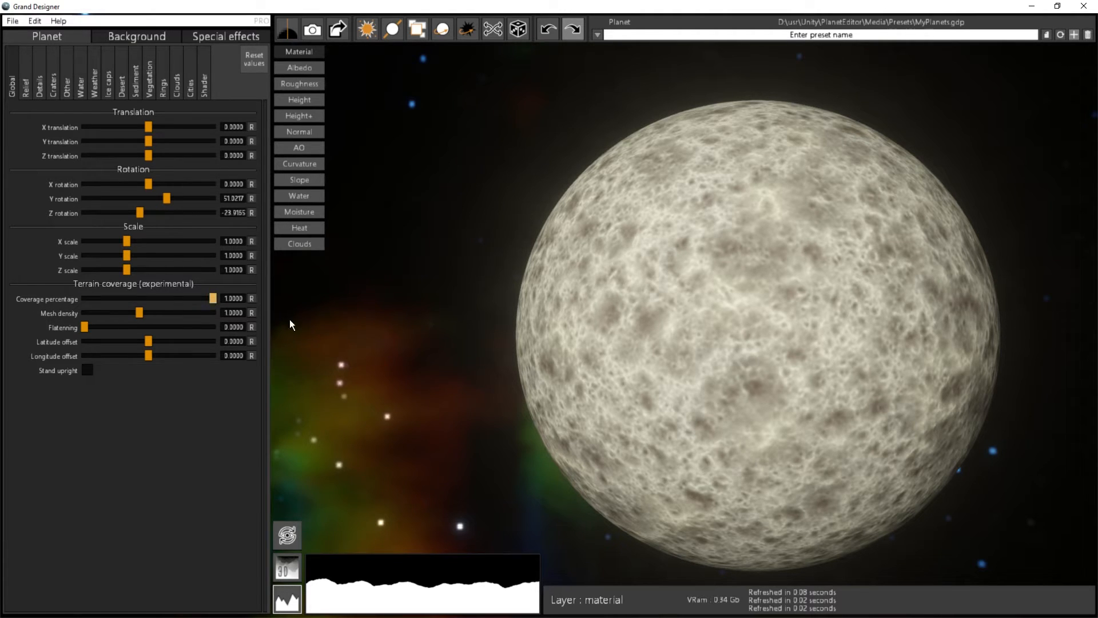
Step: Try reducing the terrain's coverage percentage to about 0.31 and about 0.21, and examine the remaining surface patch up close
drag(213, 300, 122, 302)
drag(629, 366, 670, 262)
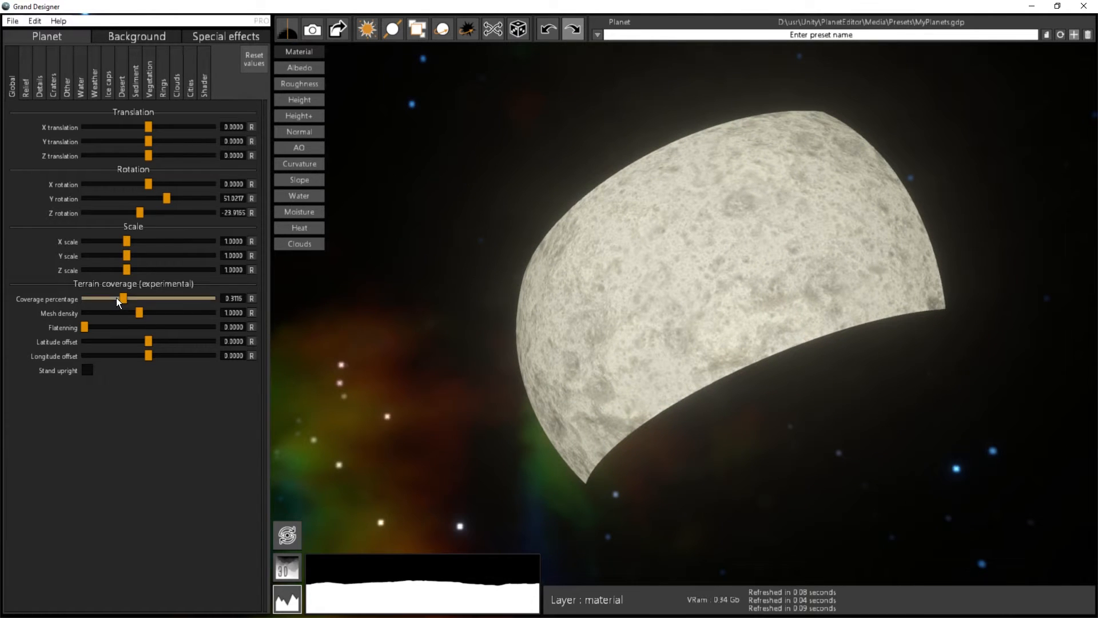
drag(122, 300, 108, 300)
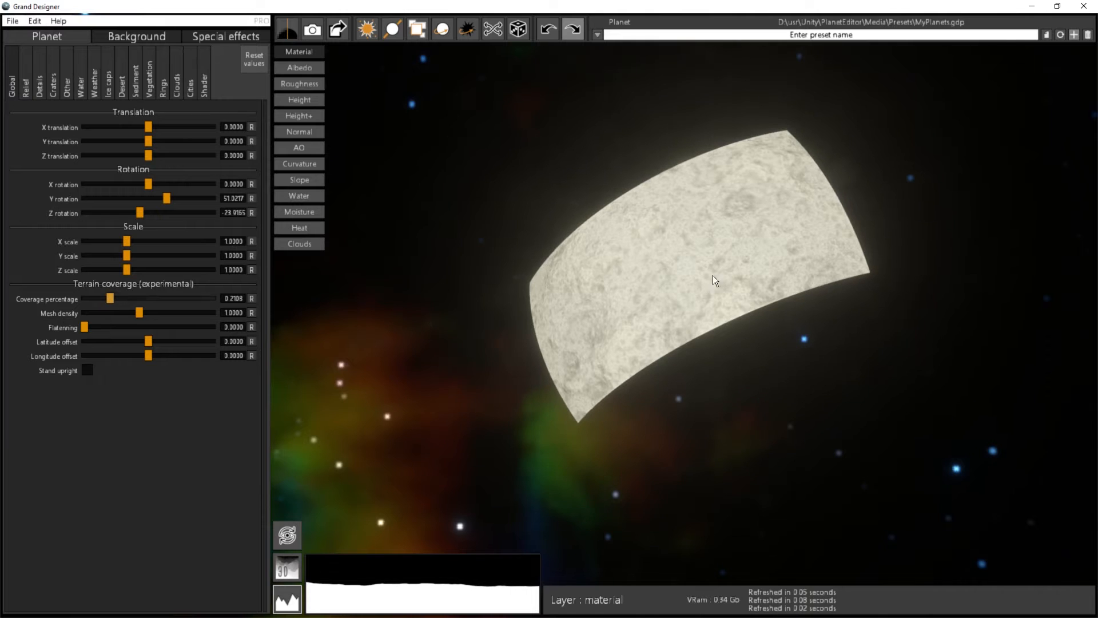
middle_drag(712, 276, 707, 281)
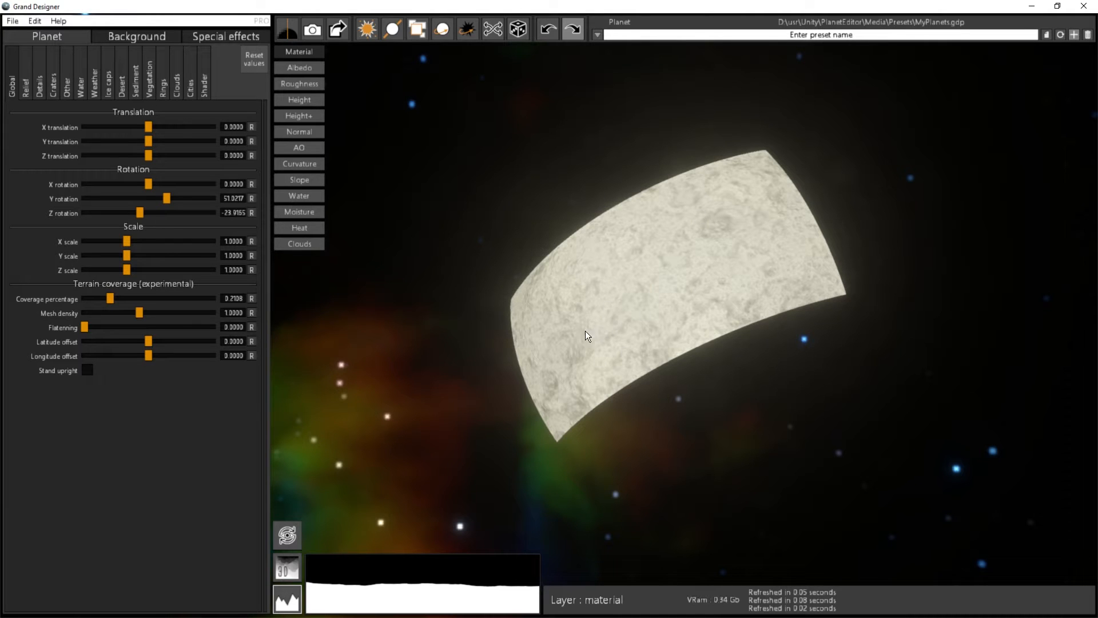
scroll(651, 288, up, 6)
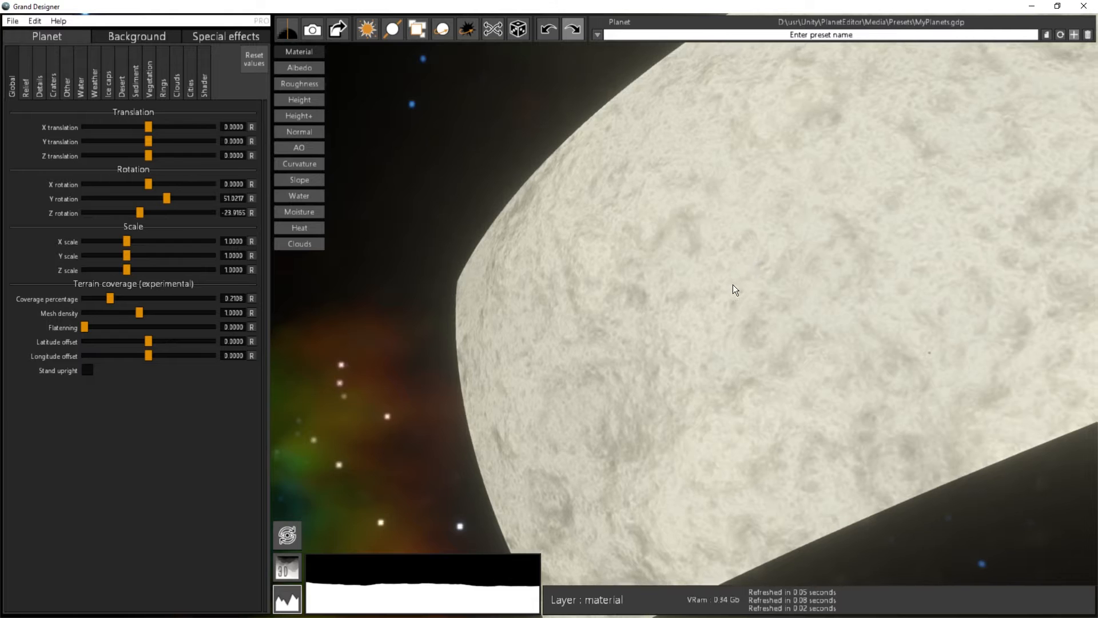
scroll(795, 216, down, 5)
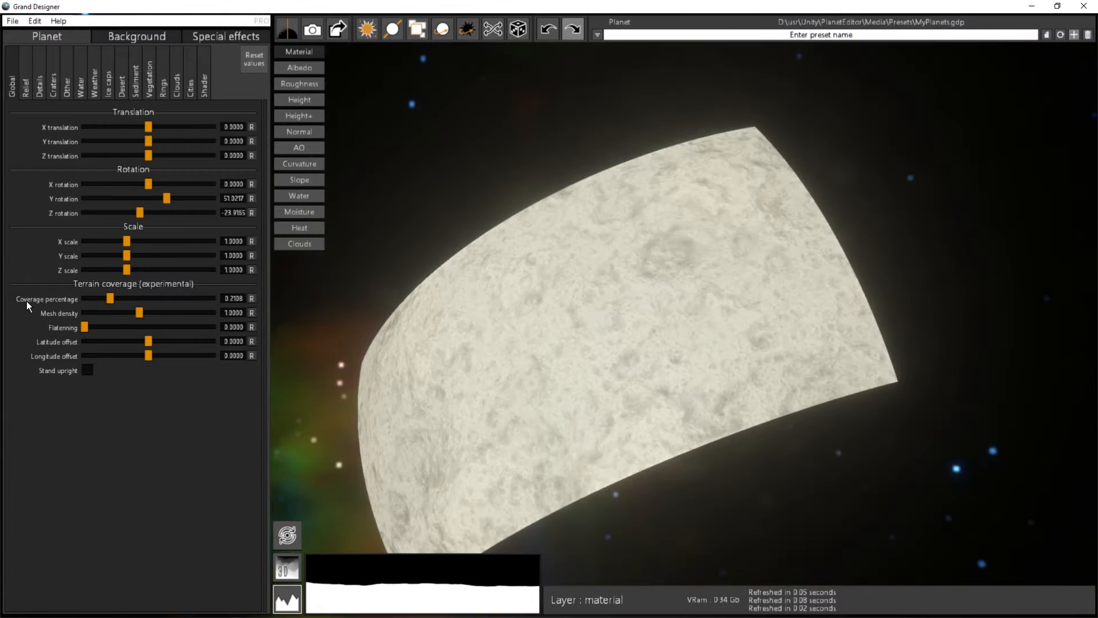
Step: Restore the coverage percentage to 1 to compare the full planet, and reduce it to about 0.25 to keep a terrain patch
drag(111, 299, 342, 282)
middle_drag(589, 266, 606, 183)
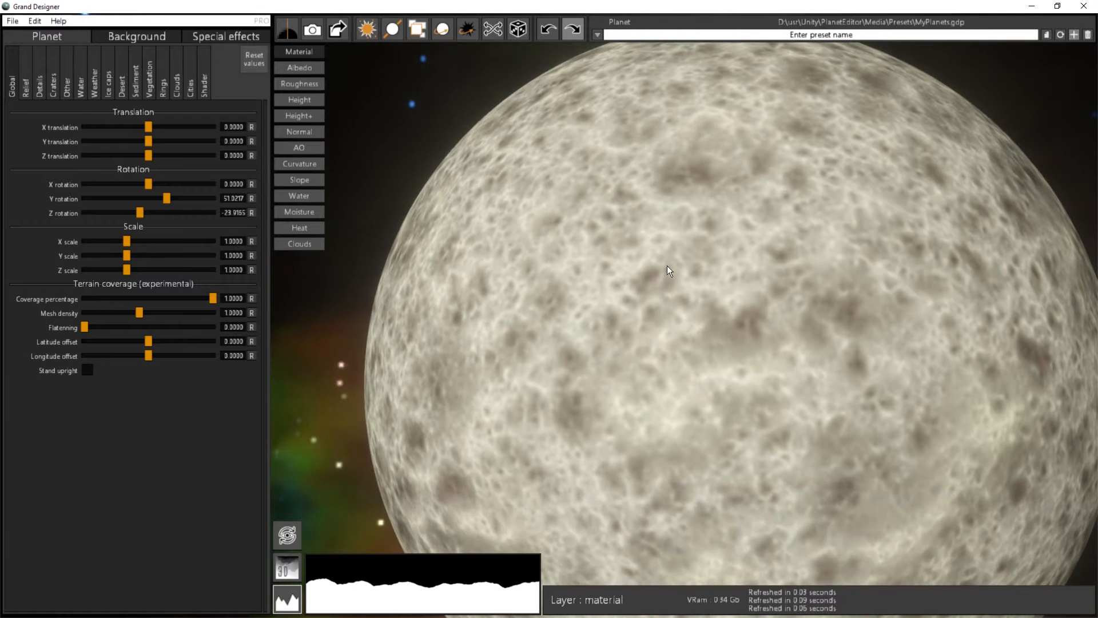
scroll(716, 230, down, 3)
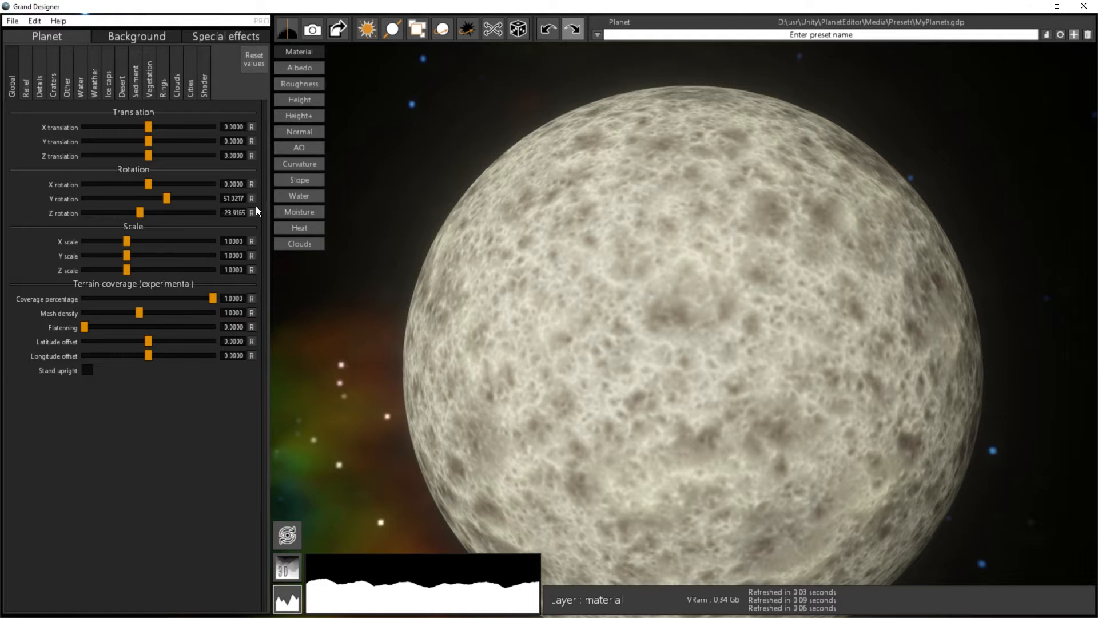
drag(110, 297, 119, 299)
drag(626, 420, 711, 231)
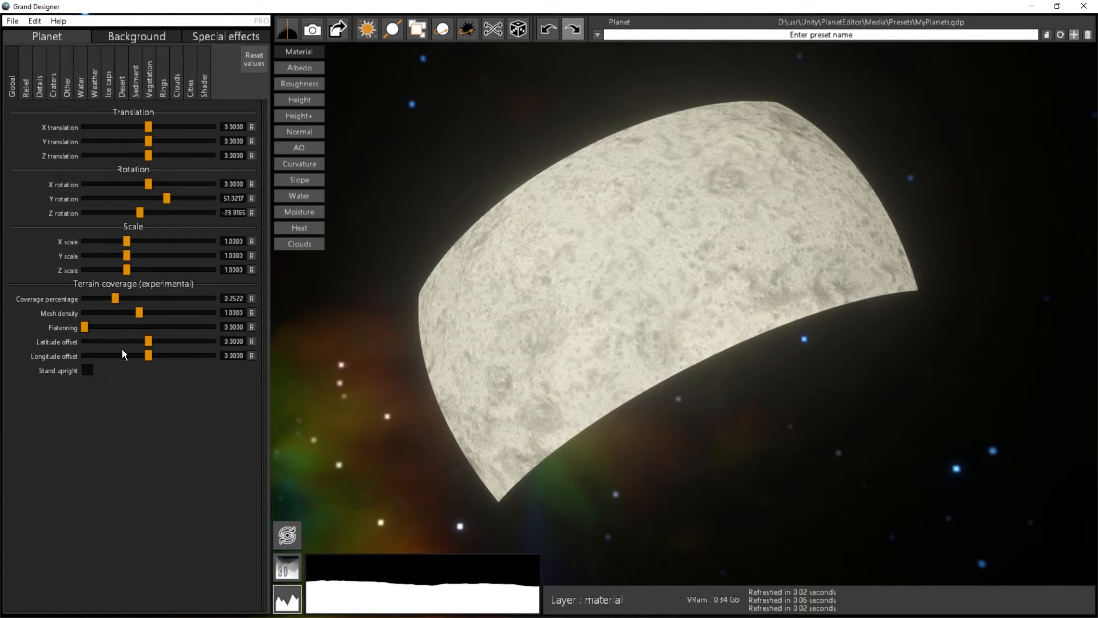
Step: Try flattening the terrain patch at 1 and about 0.79, and return the flattening to 0
drag(83, 325, 220, 325)
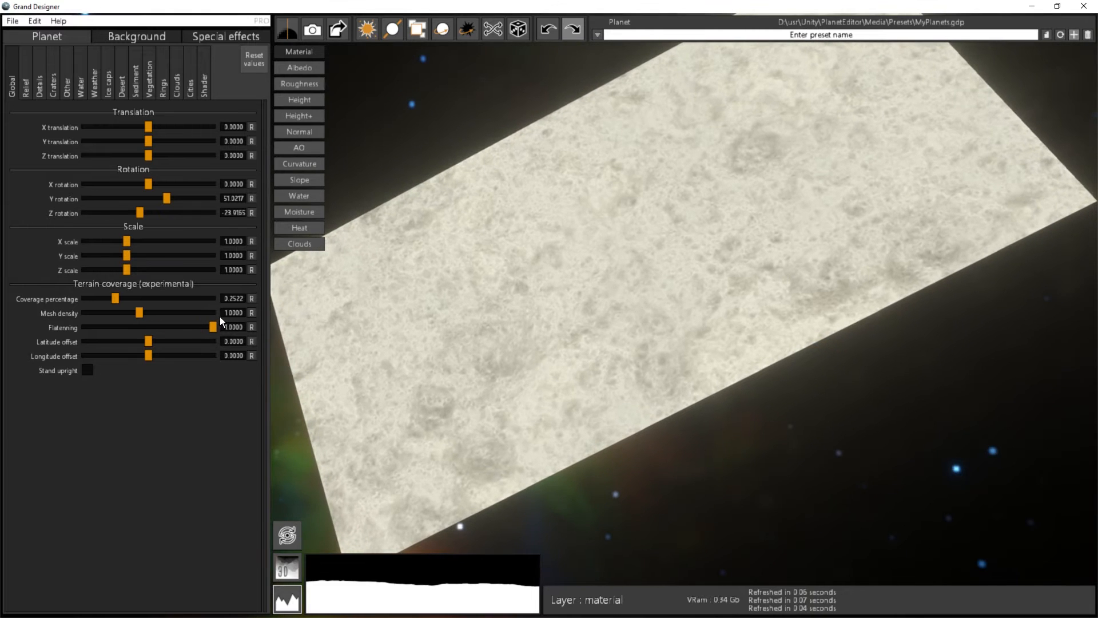
drag(660, 334, 663, 220)
scroll(639, 327, down, 5)
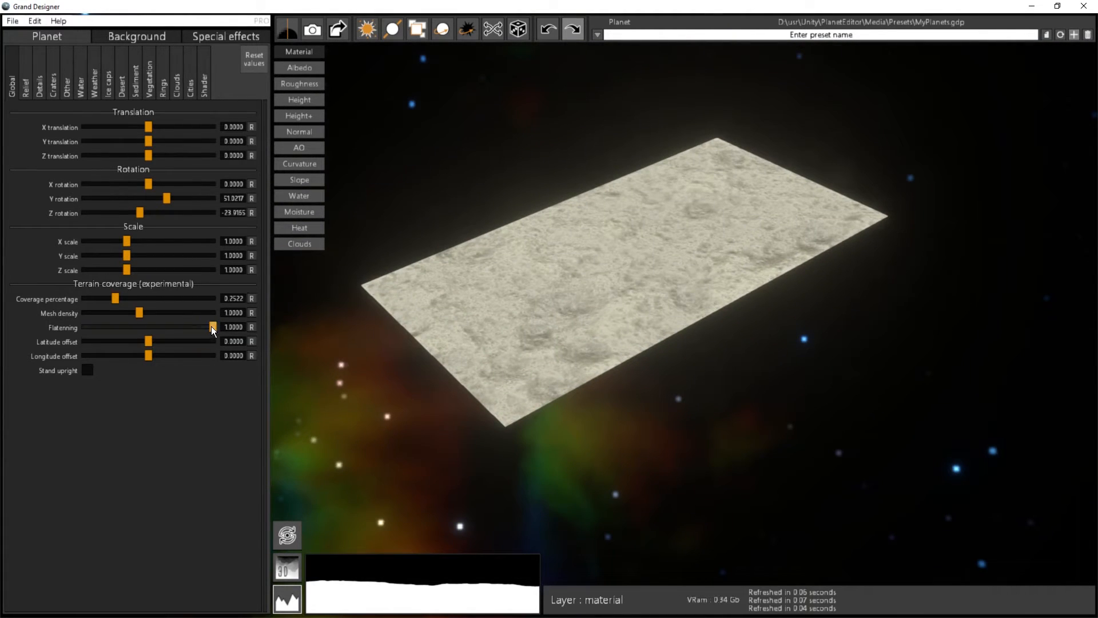
drag(212, 327, 185, 328)
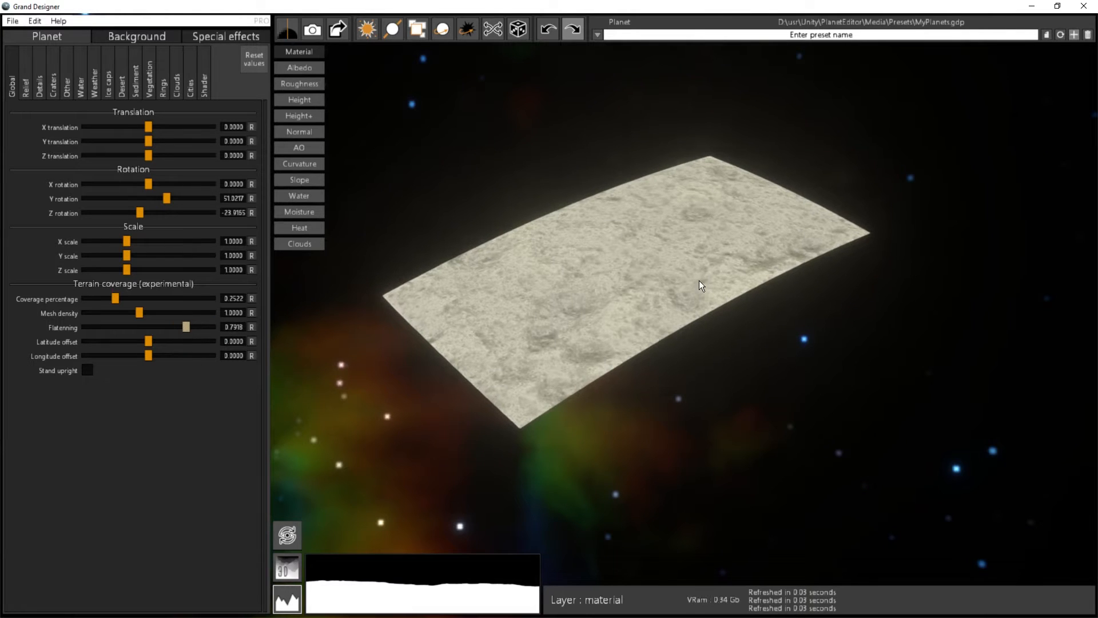
click(83, 327)
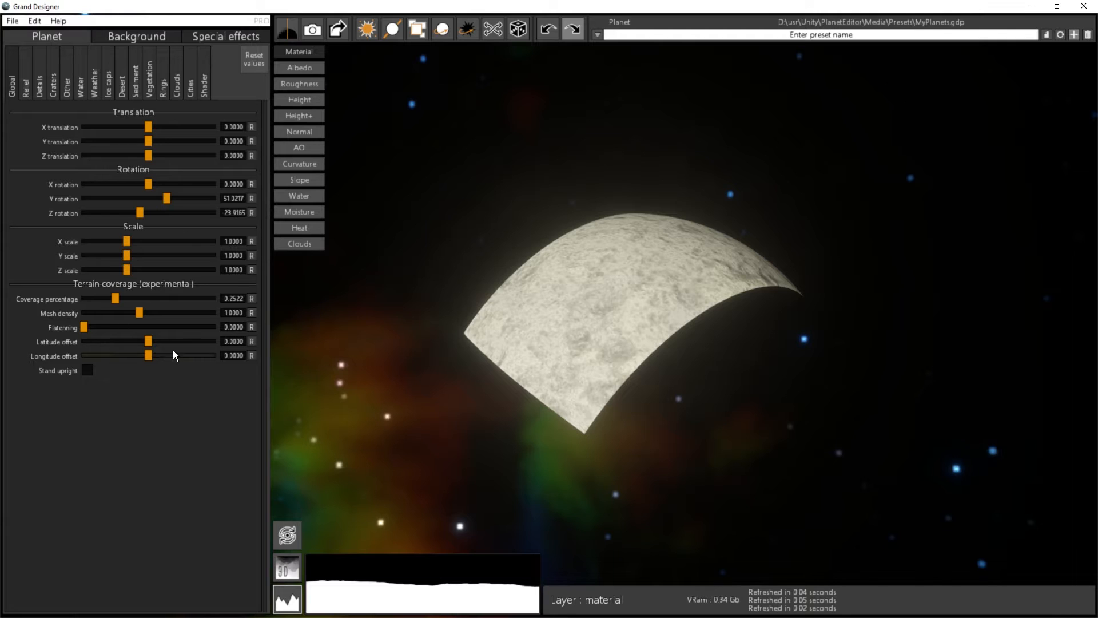
drag(611, 266, 564, 384)
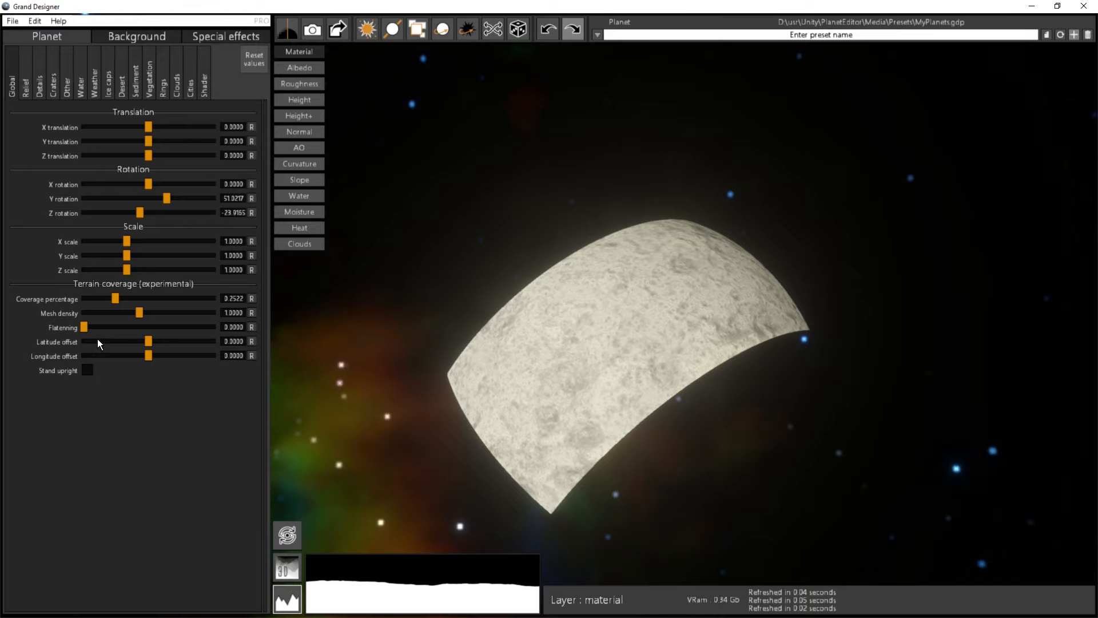
Step: Try a strongly negative latitude offset on the terrain patch, and set the latitude offset to about 0.012 and the longitude offset to about -0.053
drag(149, 344, 121, 341)
drag(760, 462, 611, 372)
drag(705, 455, 692, 379)
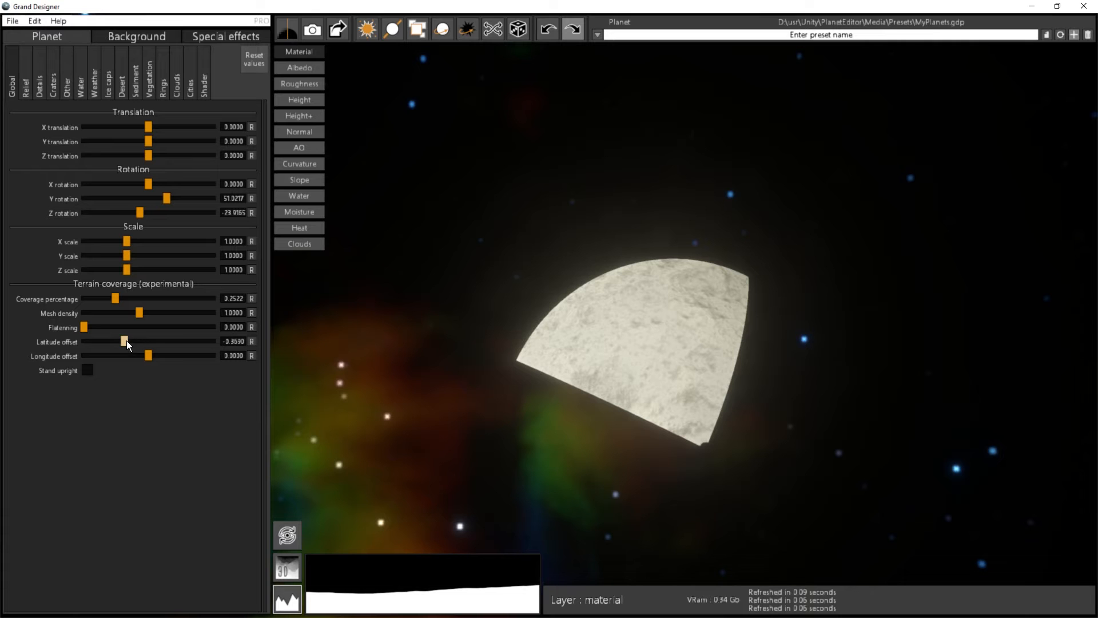
drag(128, 341, 152, 342)
right_drag(744, 229, 629, 172)
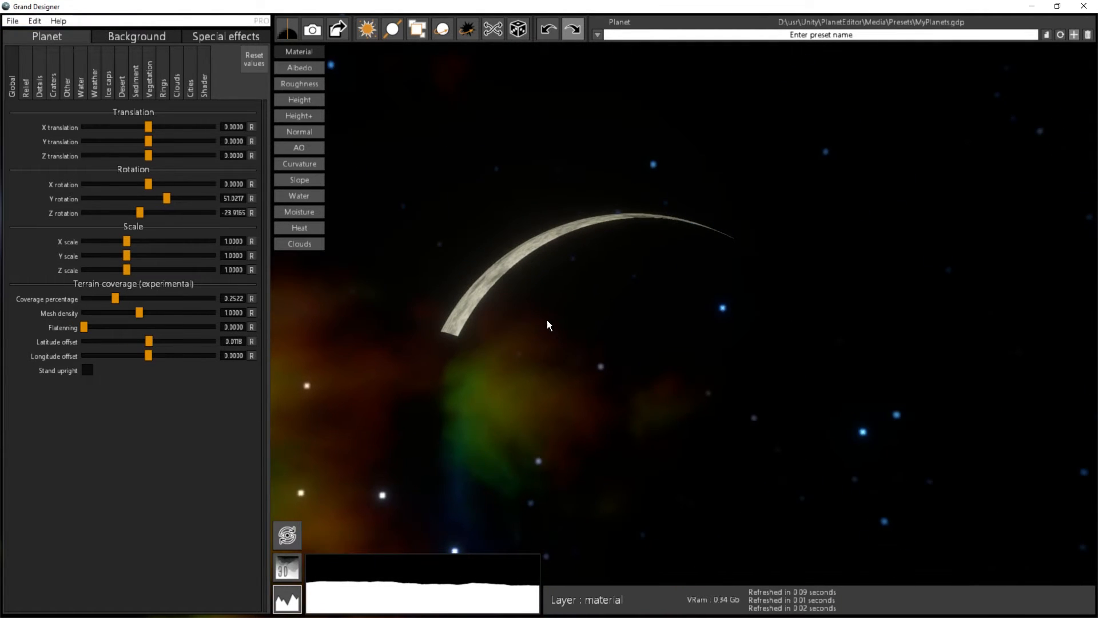
drag(547, 321, 1058, 486)
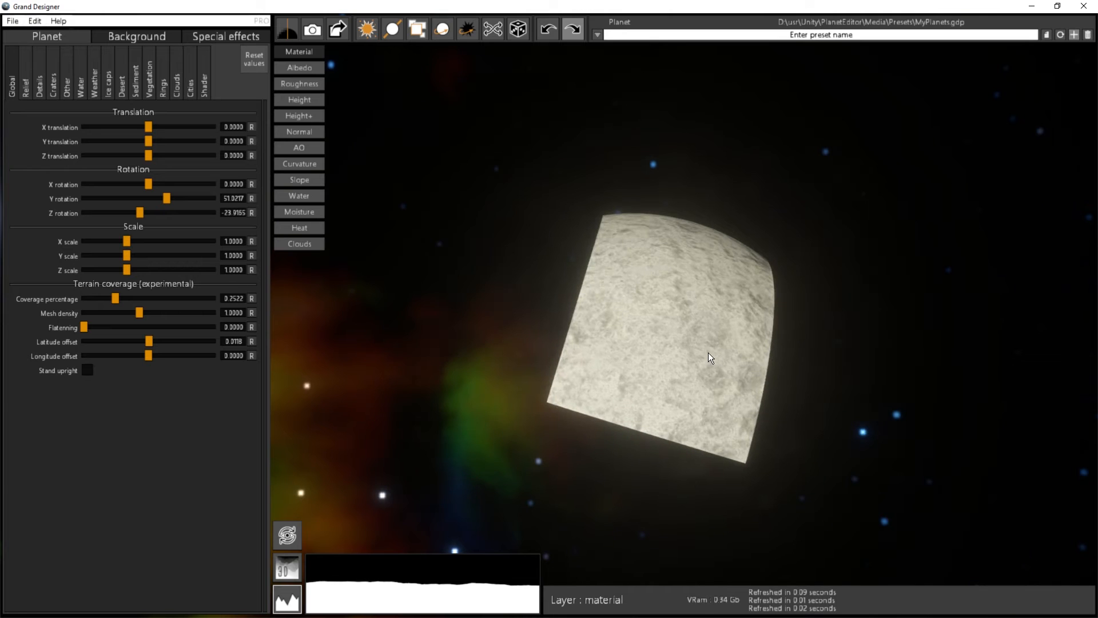
drag(673, 347, 486, 390)
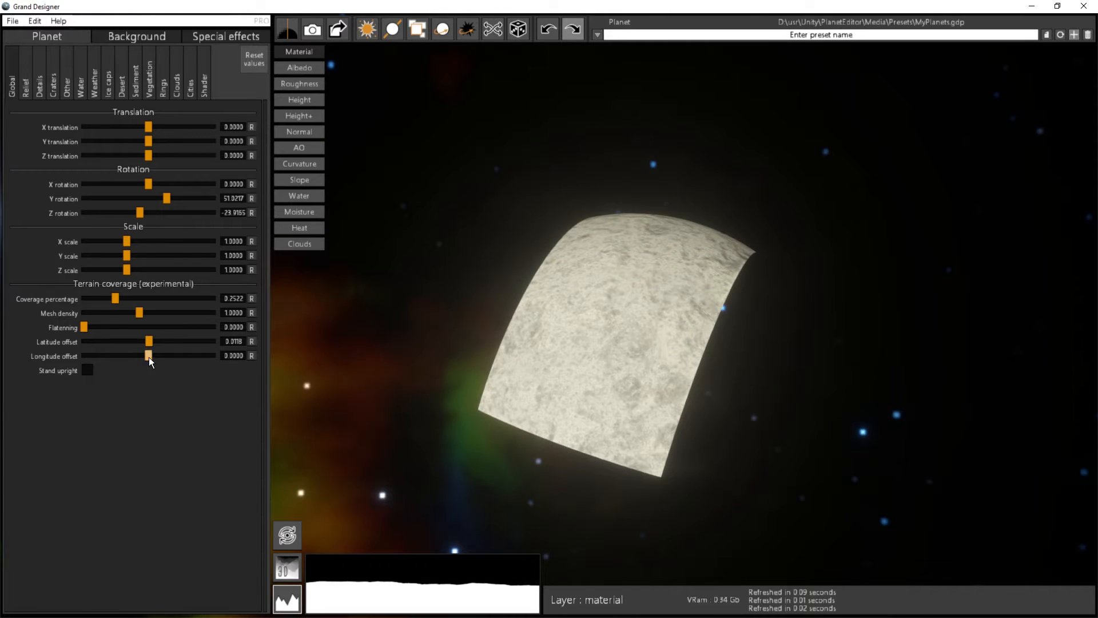
mouse_move(147, 356)
mouse_down()
mouse_move(136, 355)
mouse_move(170, 352)
mouse_move(145, 353)
mouse_up()
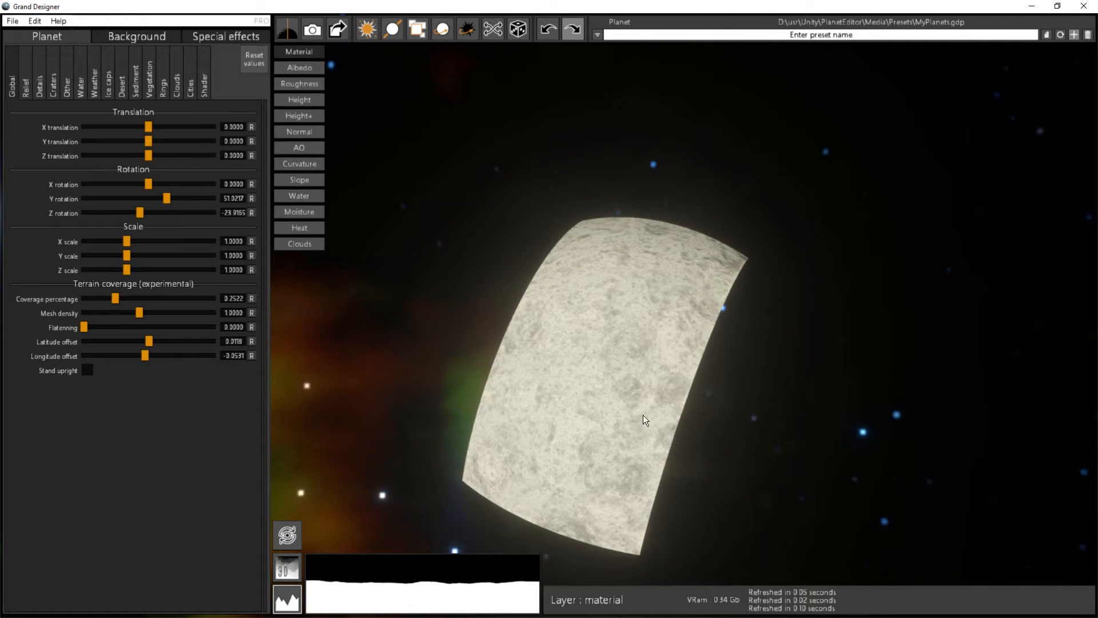
drag(643, 414, 554, 396)
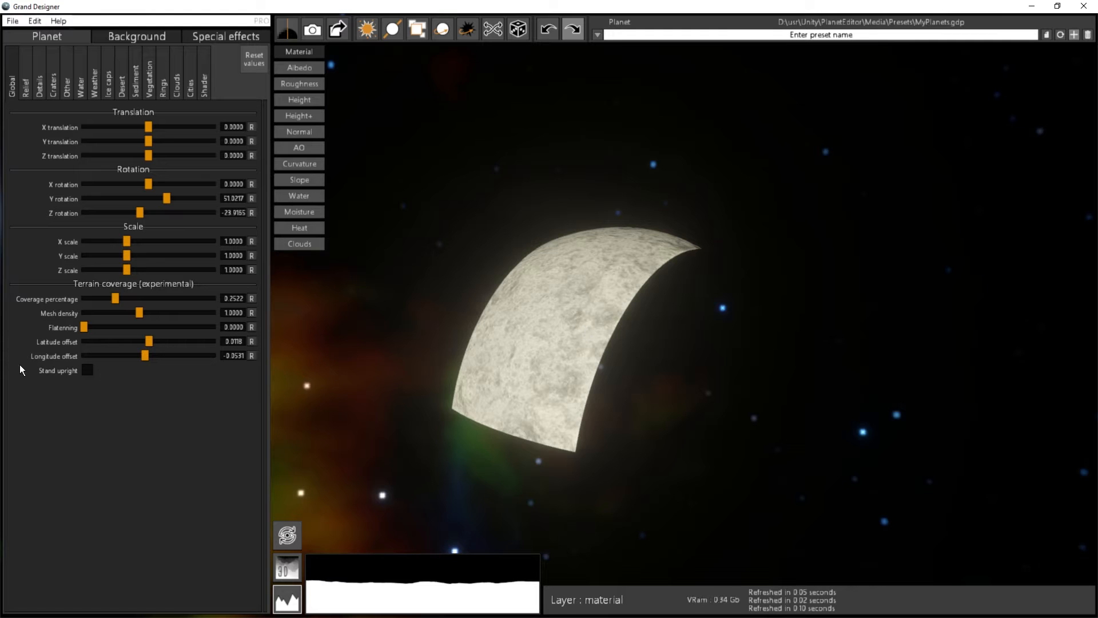
Step: Enable the Stand upright option for the terrain patch and inspect its orientation from several sides
click(87, 370)
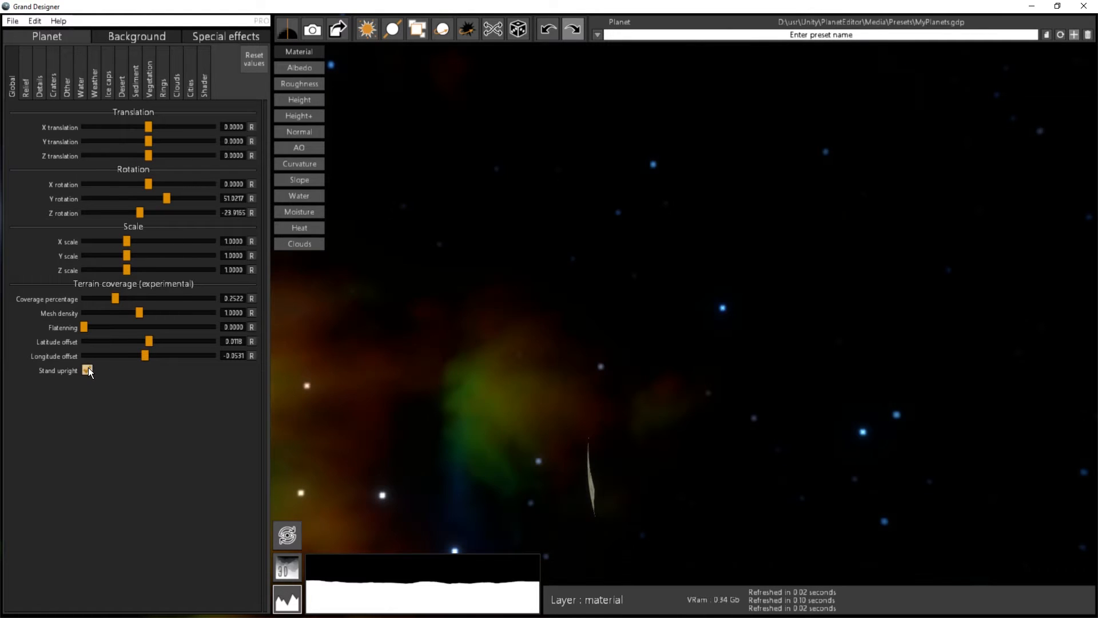
click(291, 535)
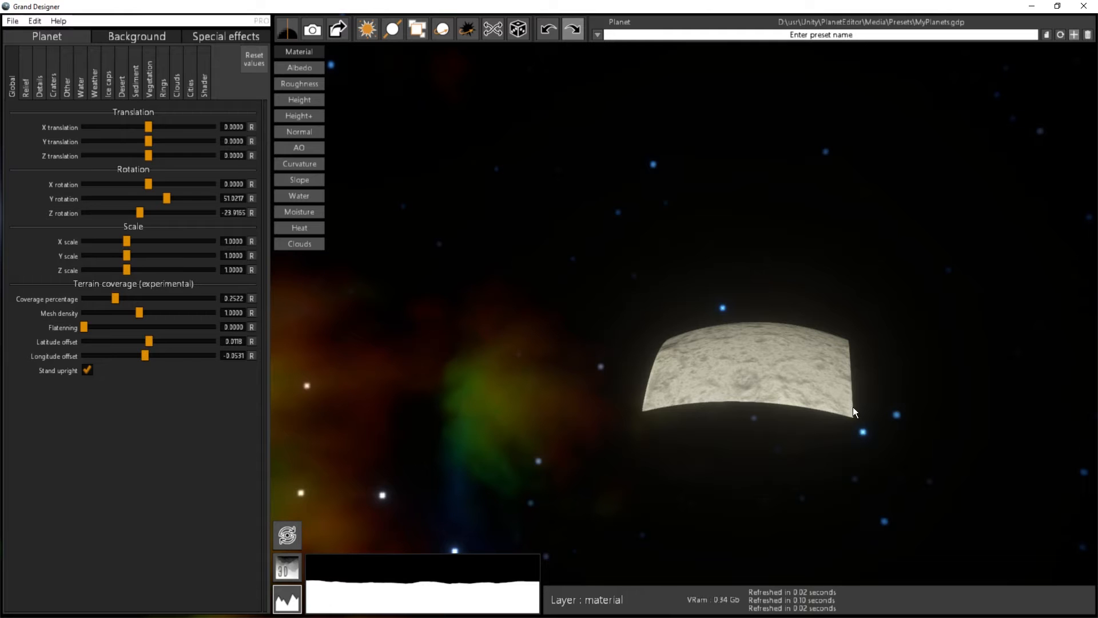
drag(686, 395, 177, 426)
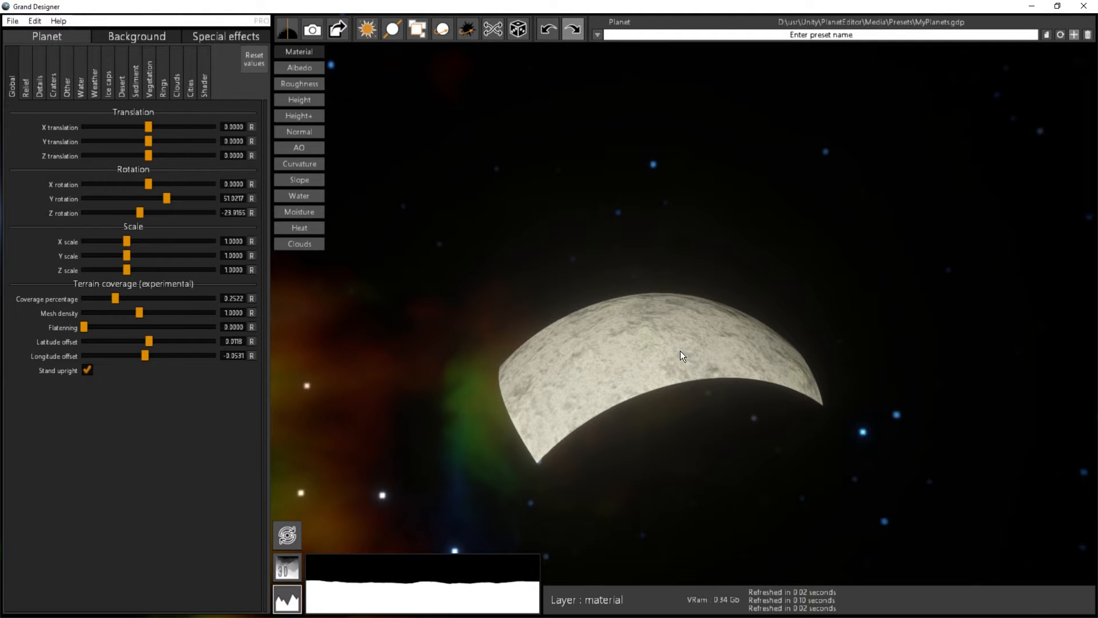
drag(681, 356, 651, 294)
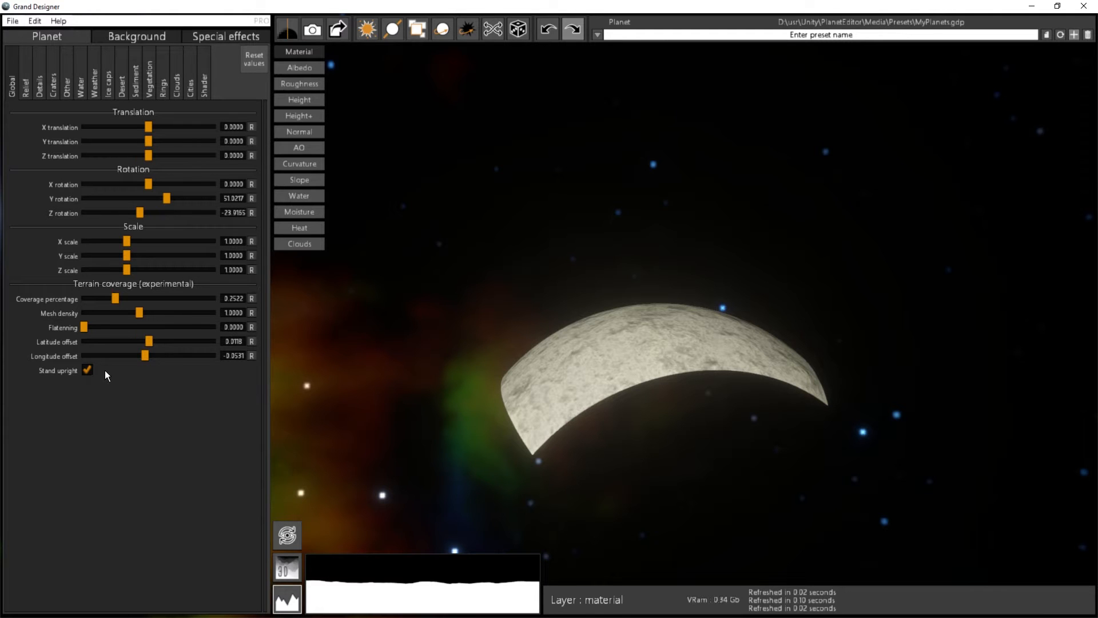
drag(723, 365, 665, 402)
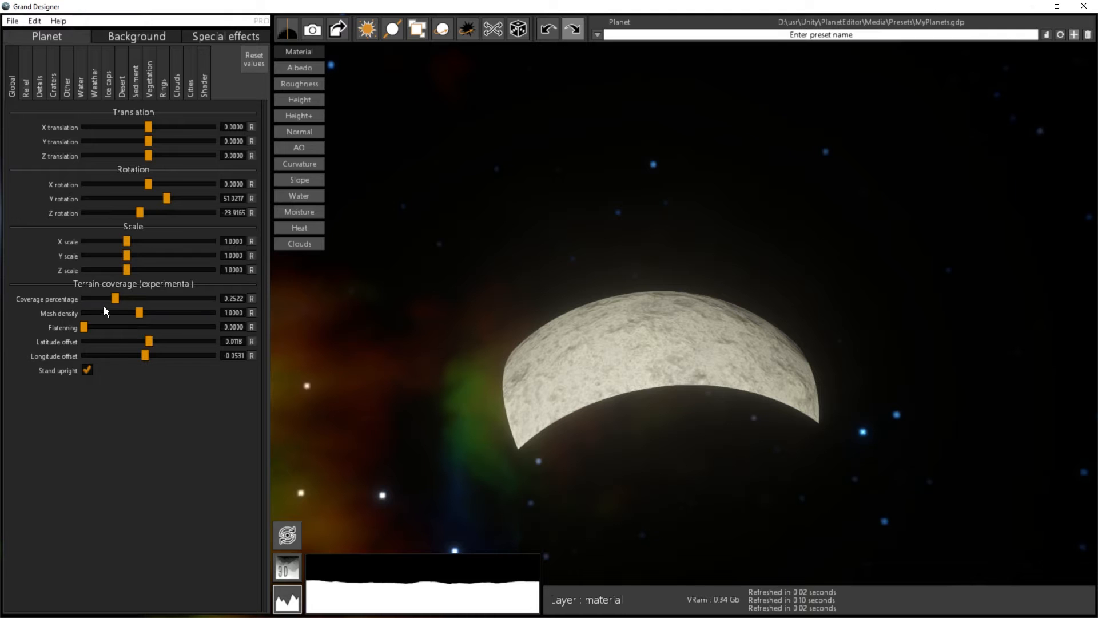
Step: Restore the terrain coverage percentage to 1 and the latitude offset to 0
click(122, 299)
drag(233, 297, 302, 302)
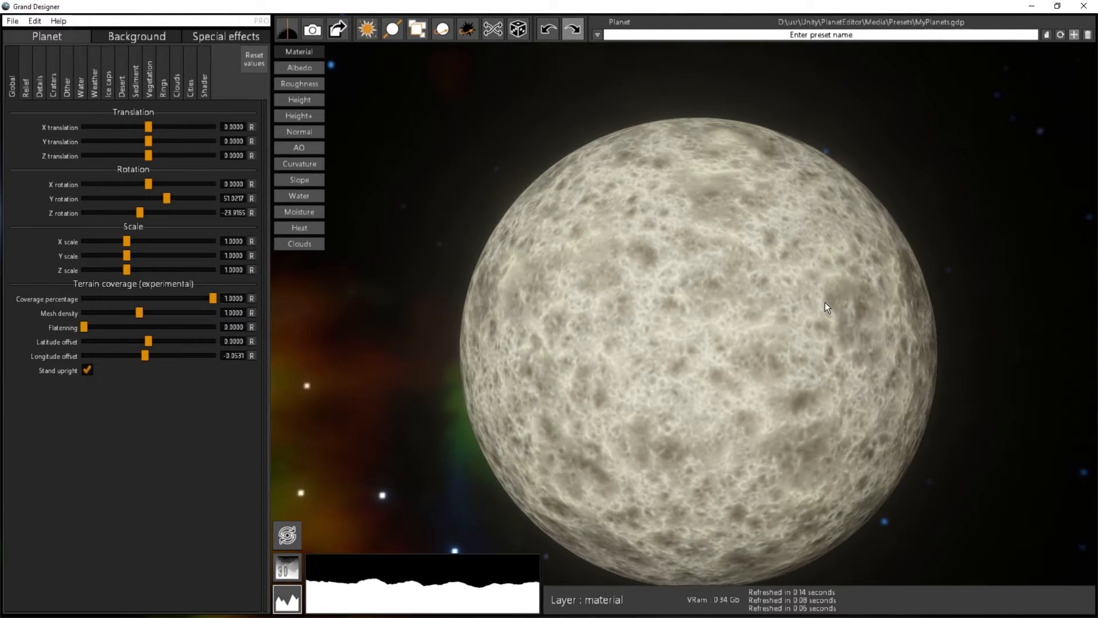
Step: Load EarthLarge.png from the Media HeightMaps folder as the planet's relief base and enable Use inputmap
click(24, 91)
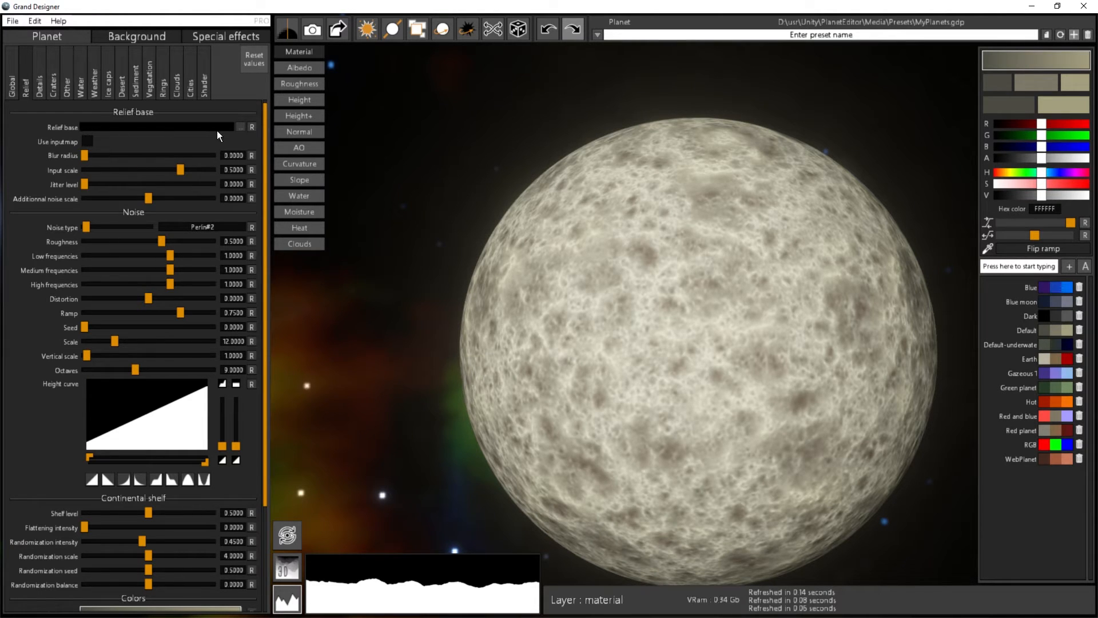
click(240, 126)
drag(681, 276, 595, 224)
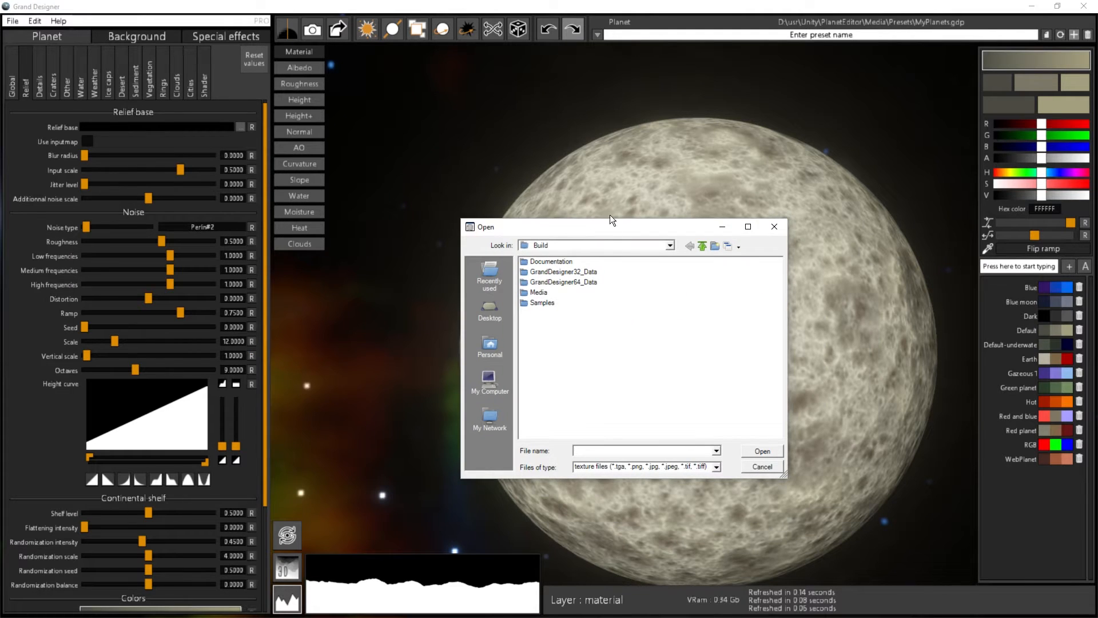
double_click(540, 293)
double_click(548, 260)
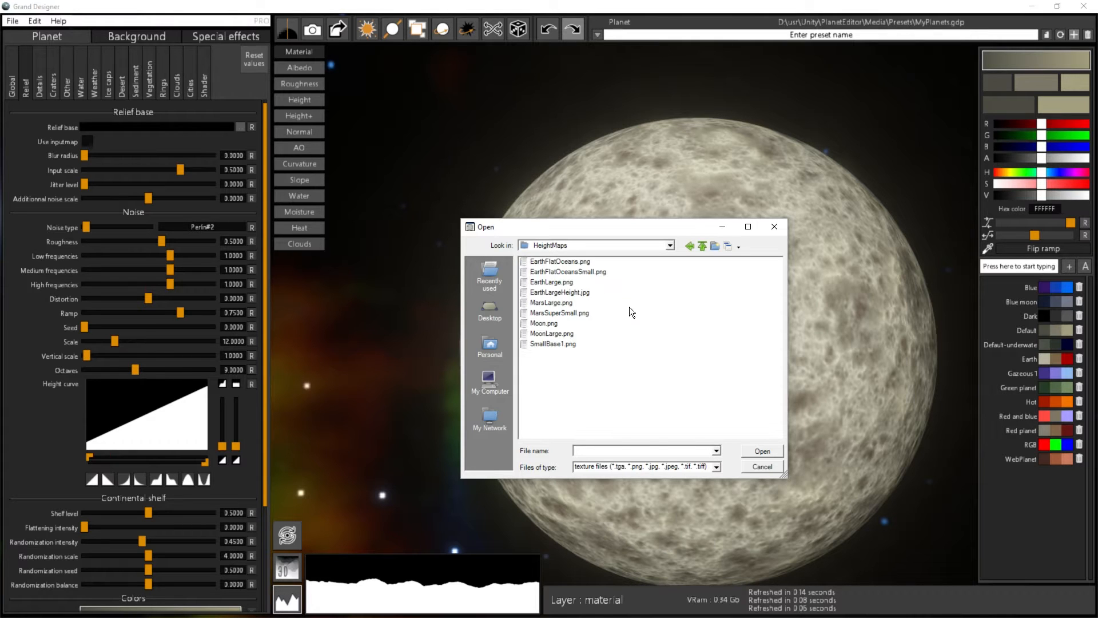
click(552, 283)
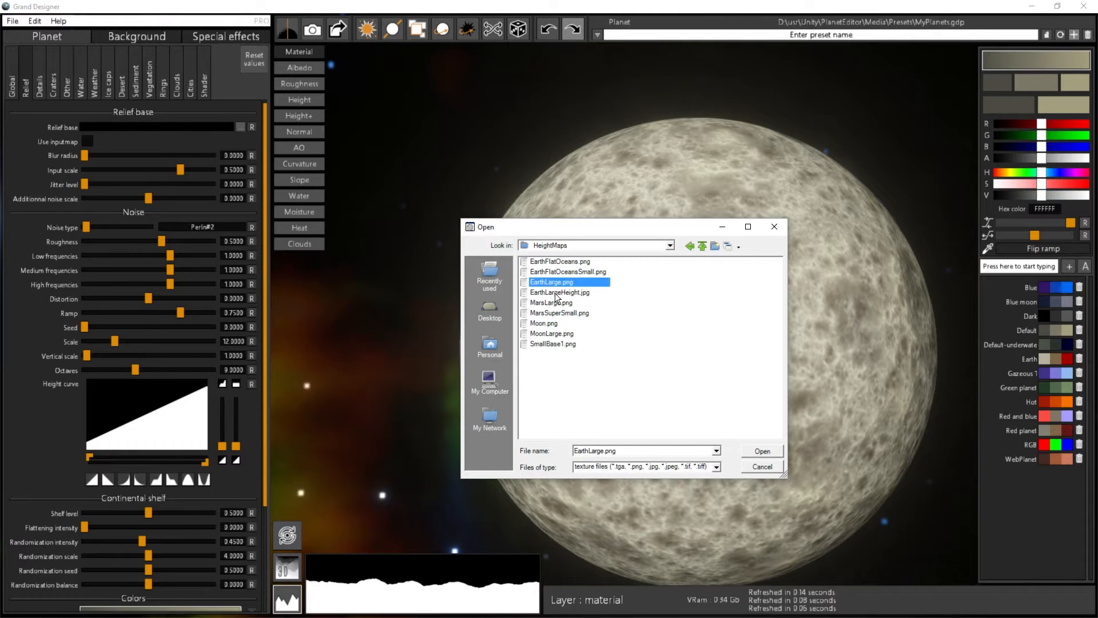
click(762, 451)
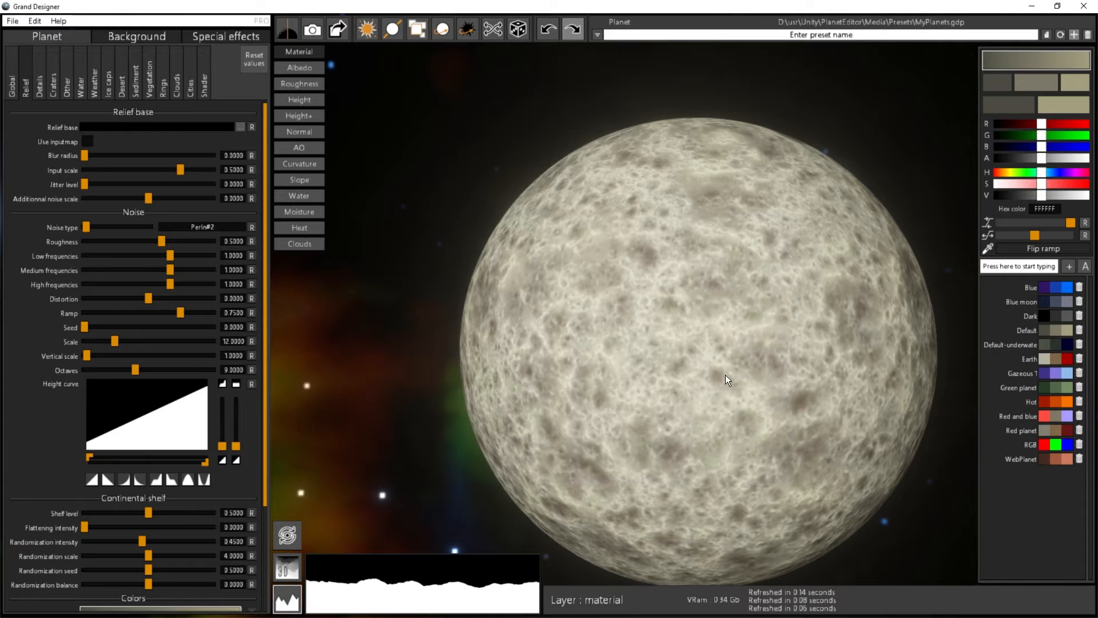
click(88, 140)
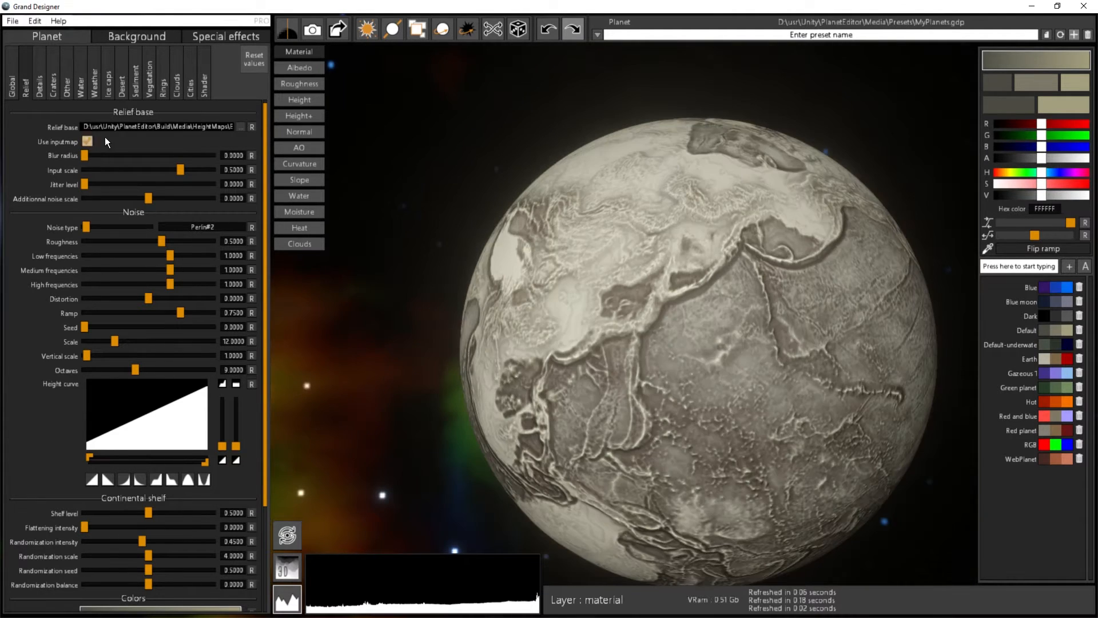
Step: Inspect the planet's relief from other sides and try input scales of about 0.12 and 1
drag(785, 376, 461, 341)
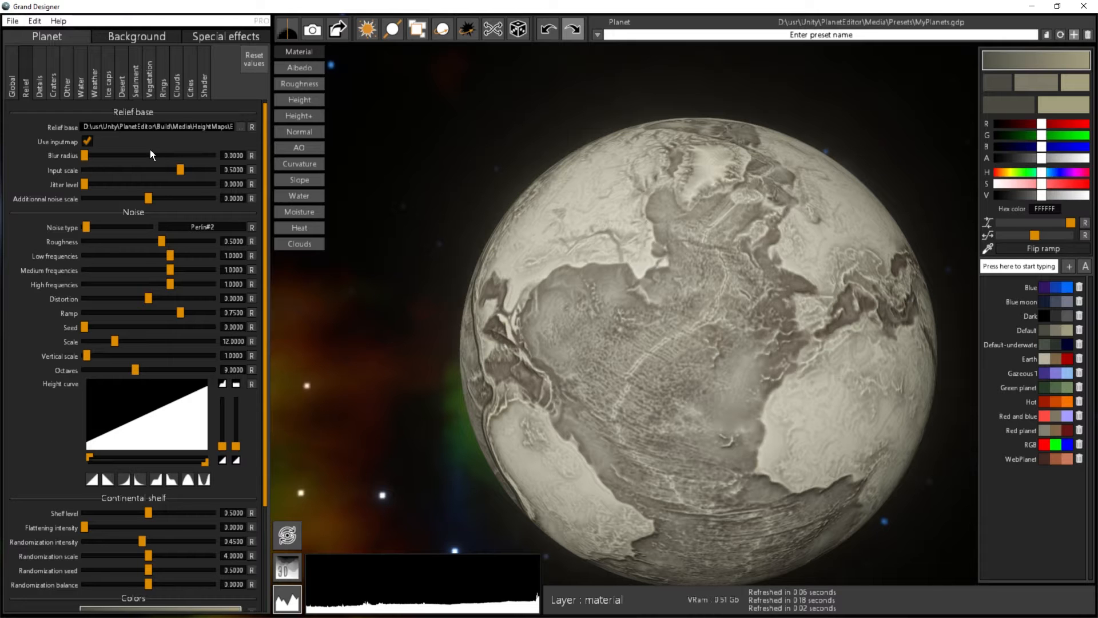
drag(694, 390, 629, 380)
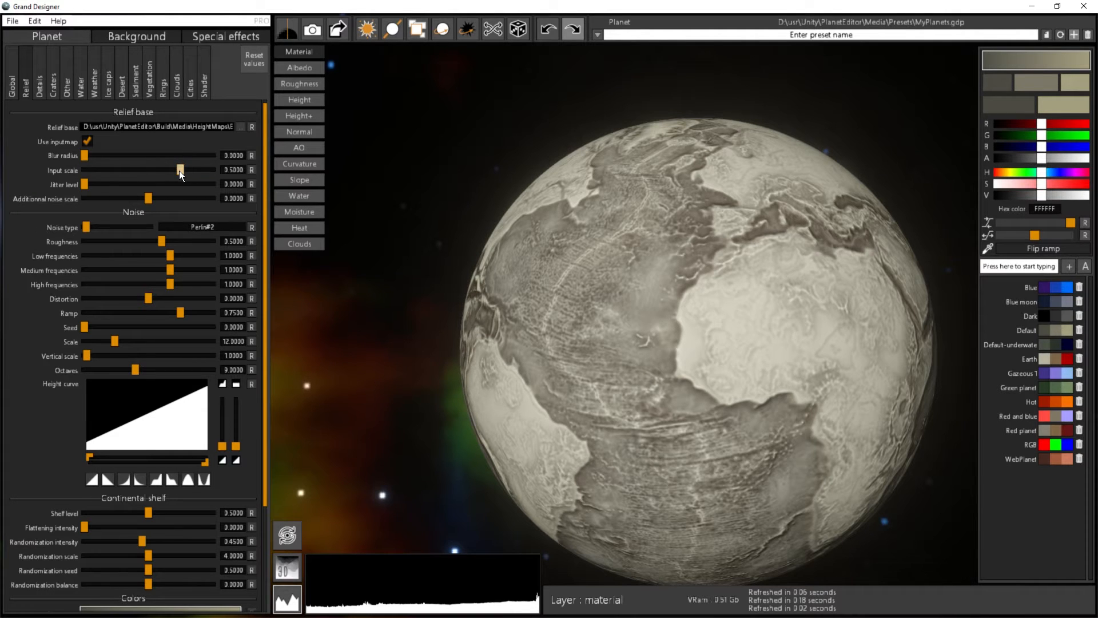
drag(180, 170, 155, 166)
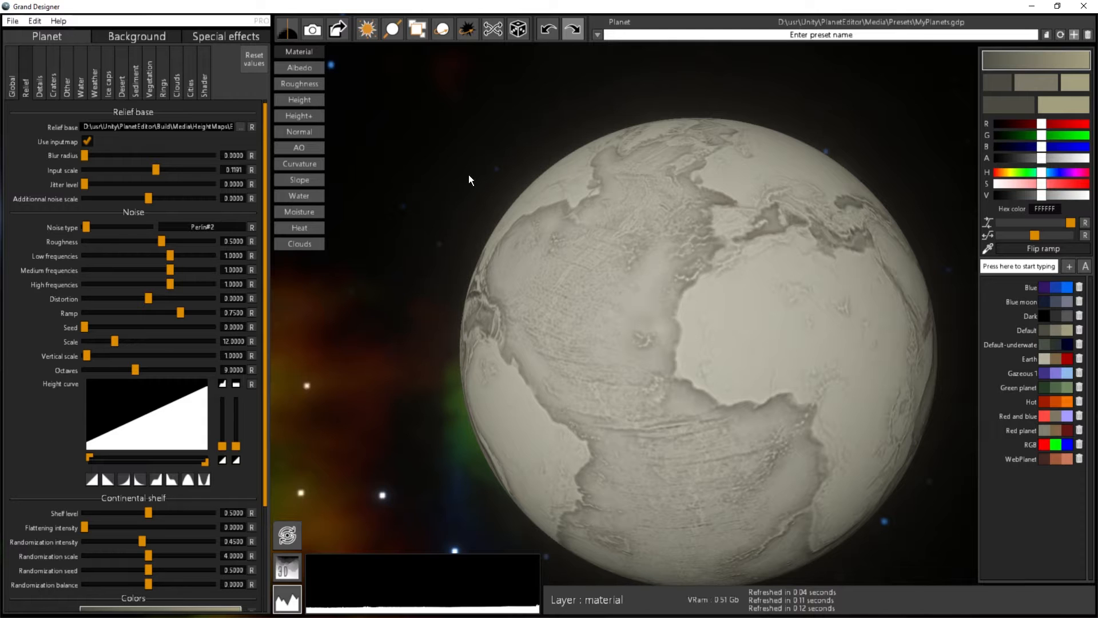
drag(159, 169, 233, 174)
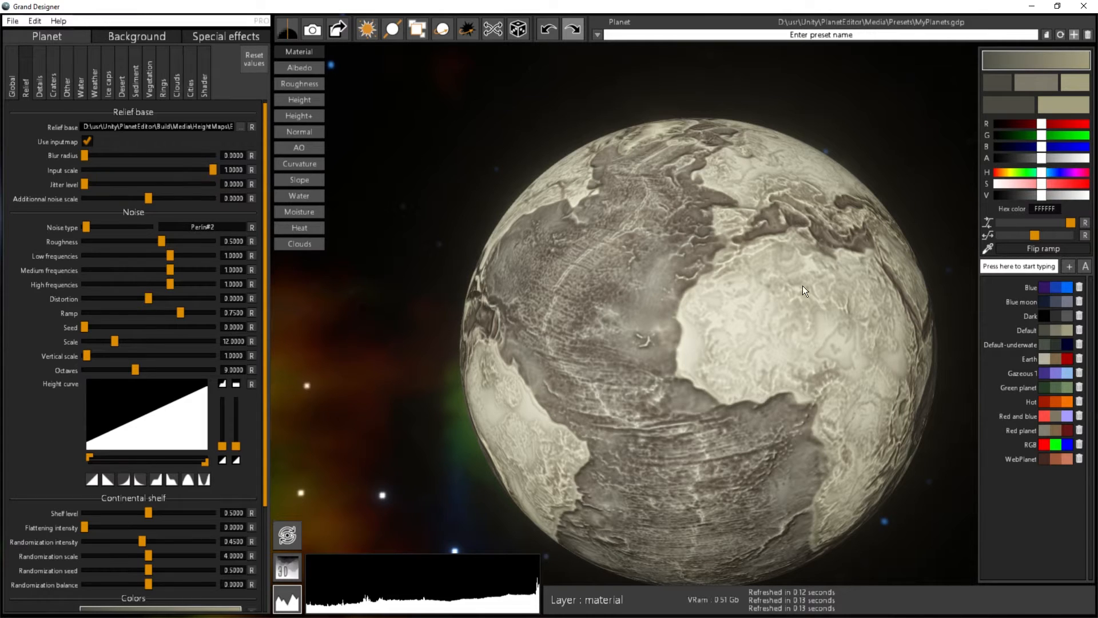
Step: Set the relief base's jitter level to 4 and blur radius to about 0.49, and inspect the terrain detail
scroll(698, 280, up, 4)
scroll(712, 314, up, 5)
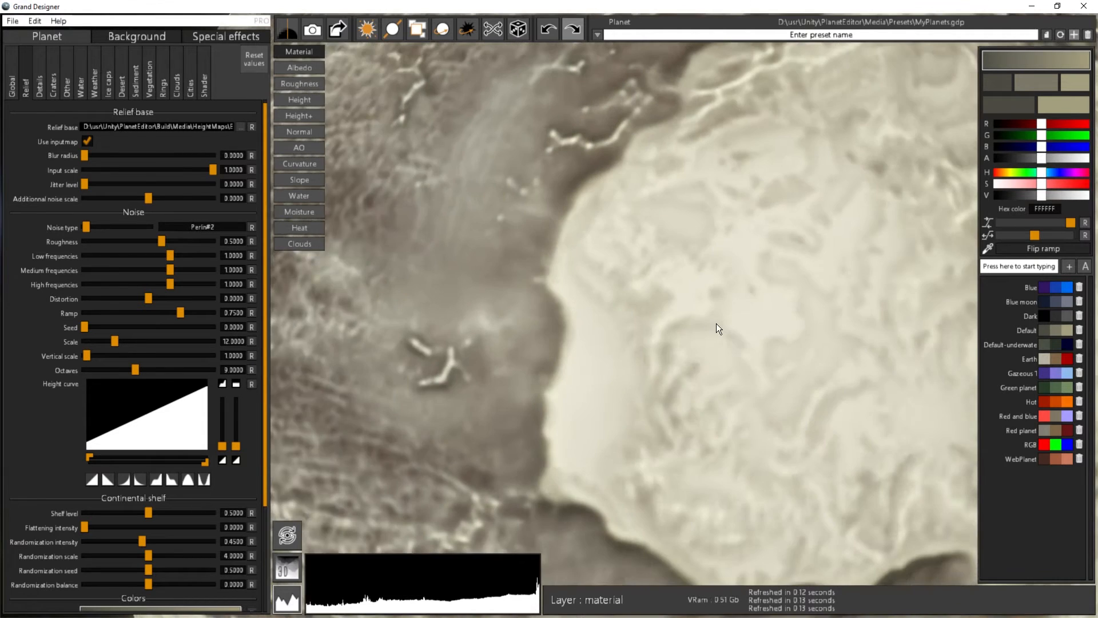
scroll(675, 303, down, 2)
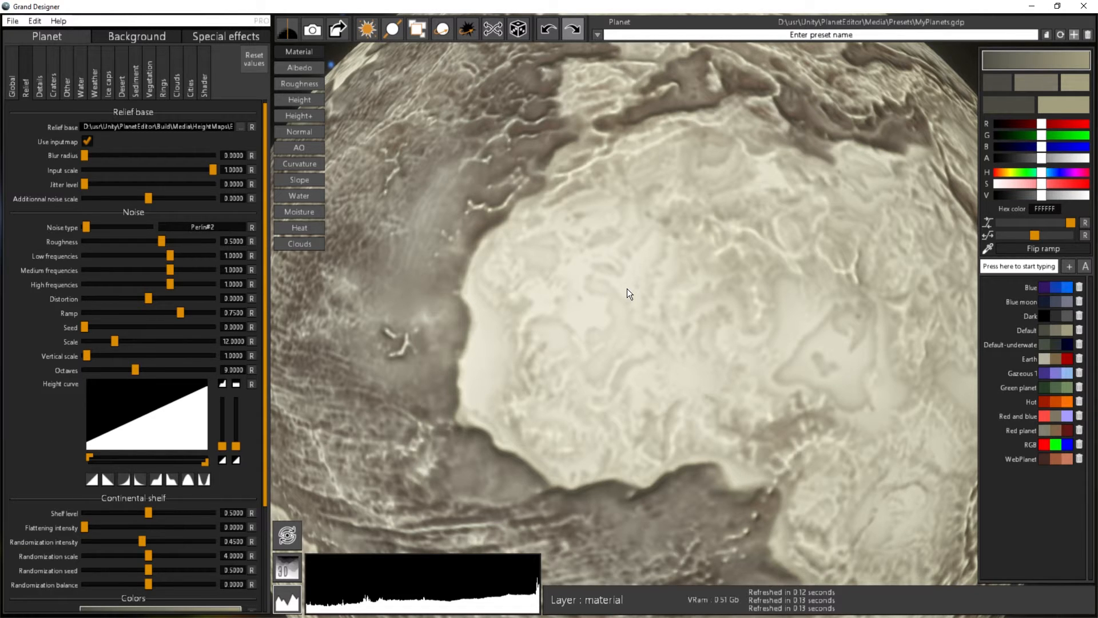
drag(85, 181, 282, 186)
drag(84, 155, 146, 151)
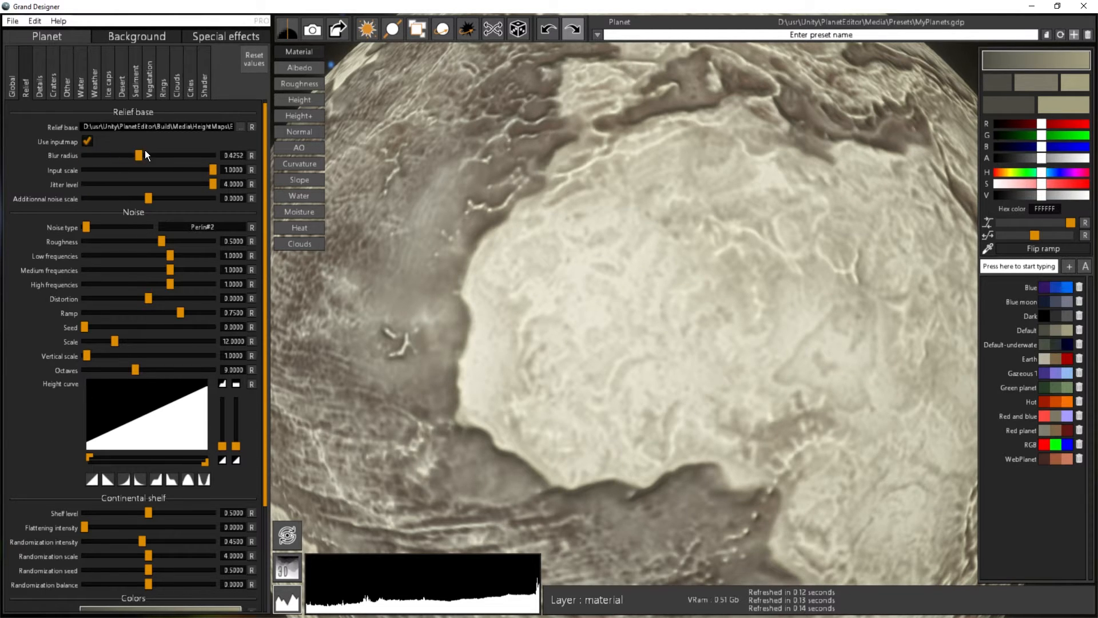
scroll(664, 260, down, 5)
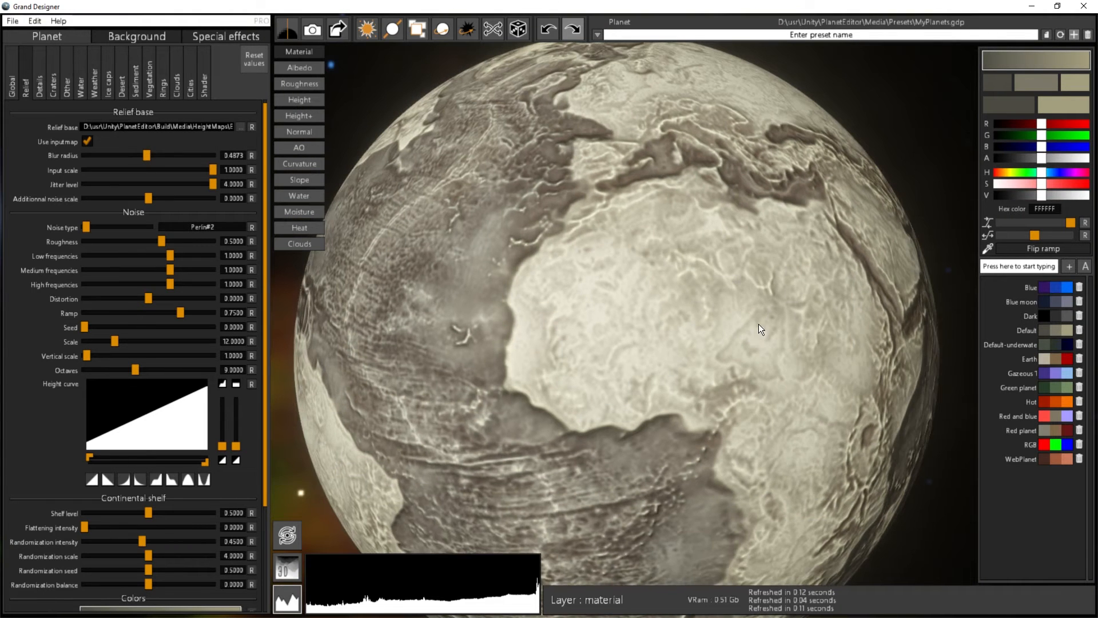
drag(759, 324, 674, 322)
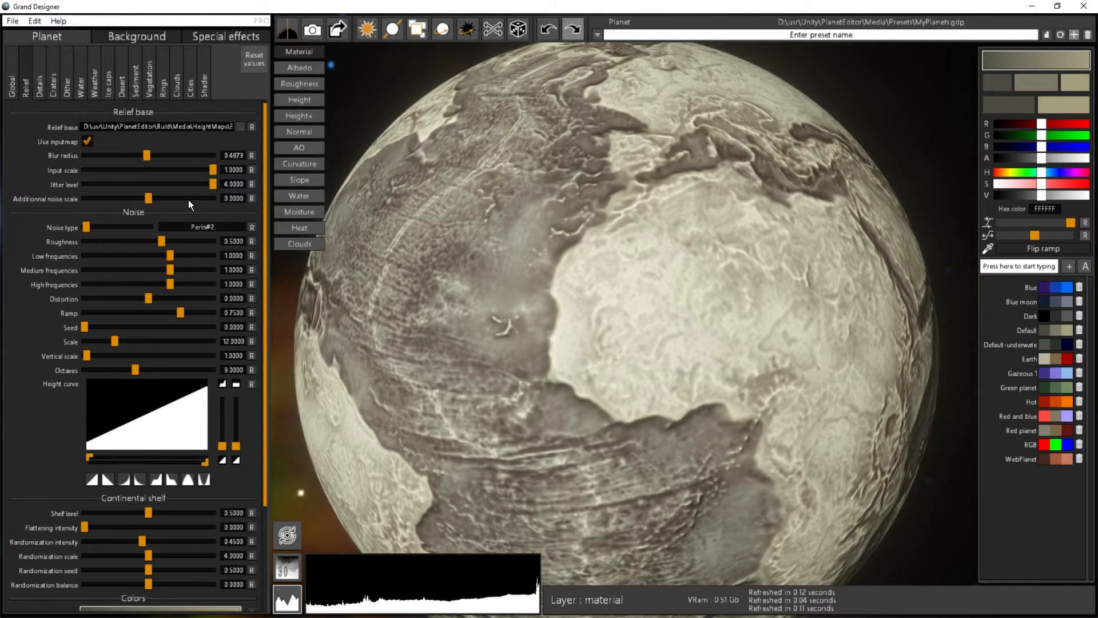
Step: Return the jitter level to 0 and raise the additional noise scale to about 0.74
drag(213, 185, 68, 183)
drag(159, 198, 195, 196)
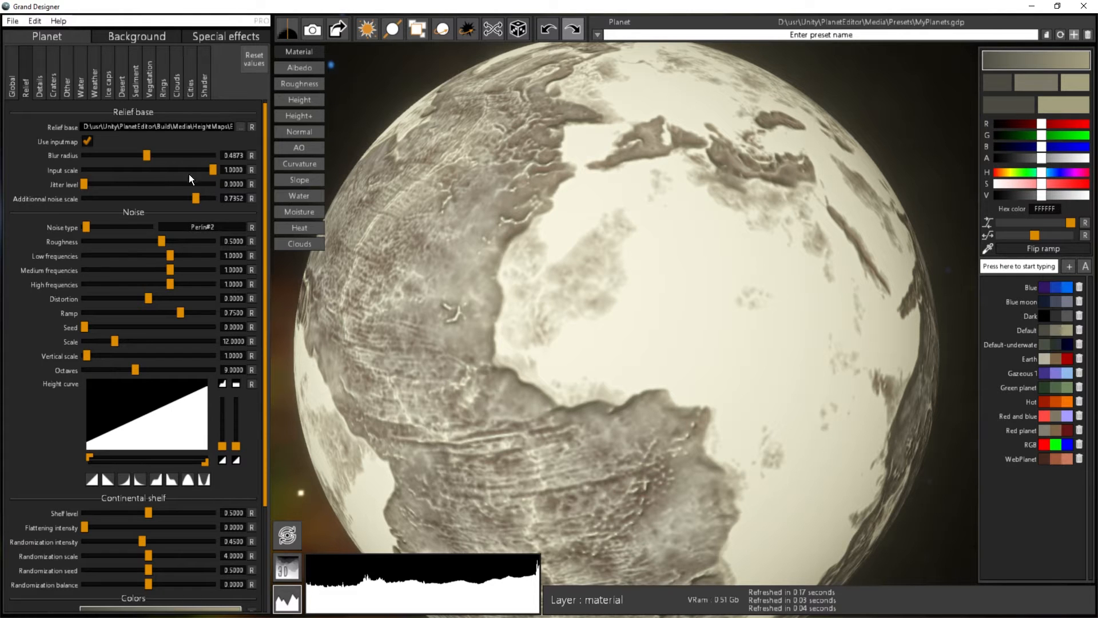
Step: Lower the input scale to about 0.55, and try an additional noise scale of about -0.27 before resetting it to default
drag(217, 169, 130, 199)
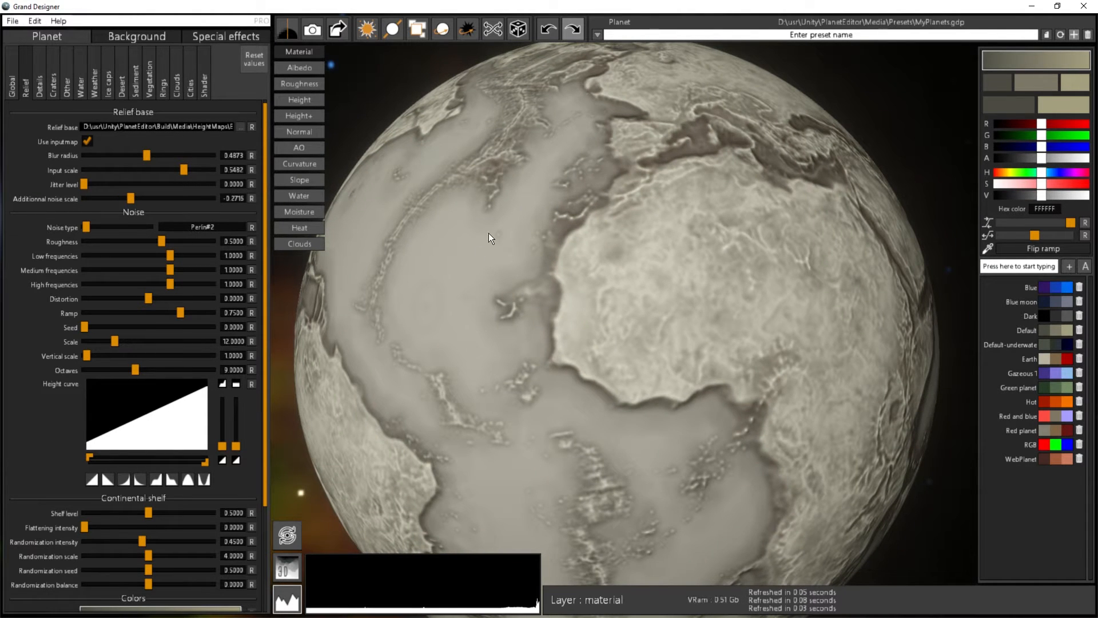
drag(464, 230, 489, 236)
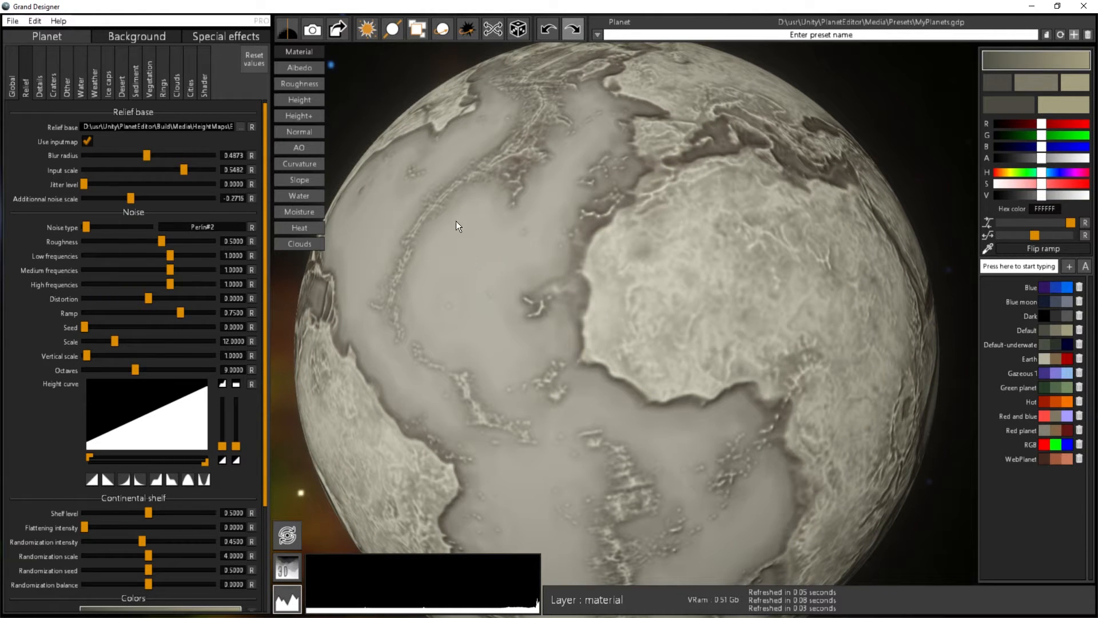
drag(669, 330, 660, 298)
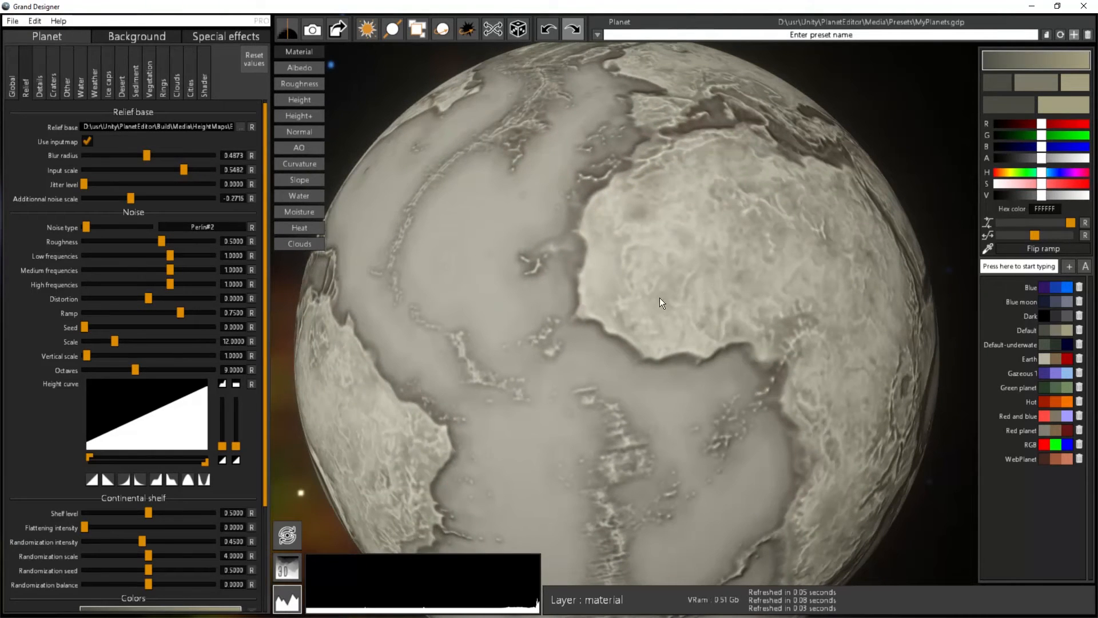
click(252, 198)
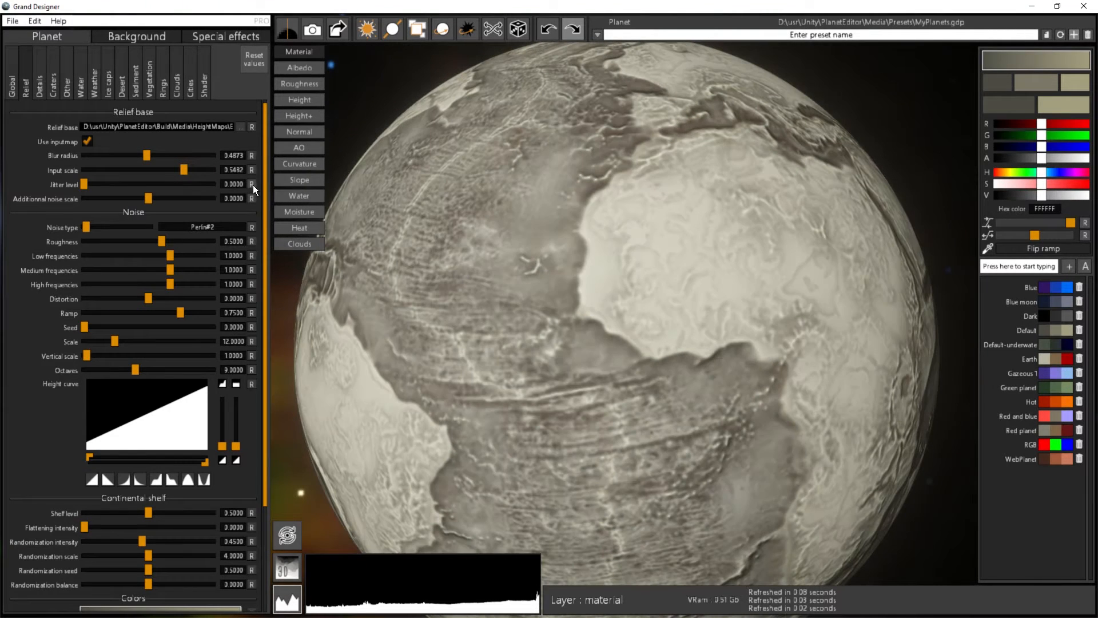
Step: Disable the relief input map and switch the noise type through Regular Voronoi, Mixed and Multifractal Perlin#1
click(84, 142)
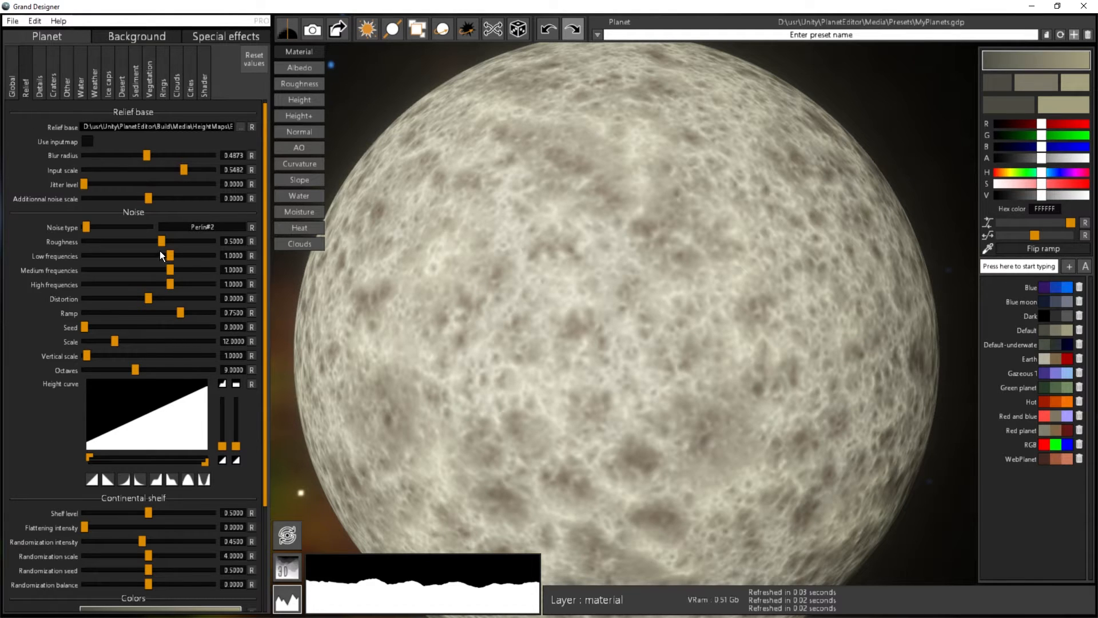
scroll(56, 310, down, 2)
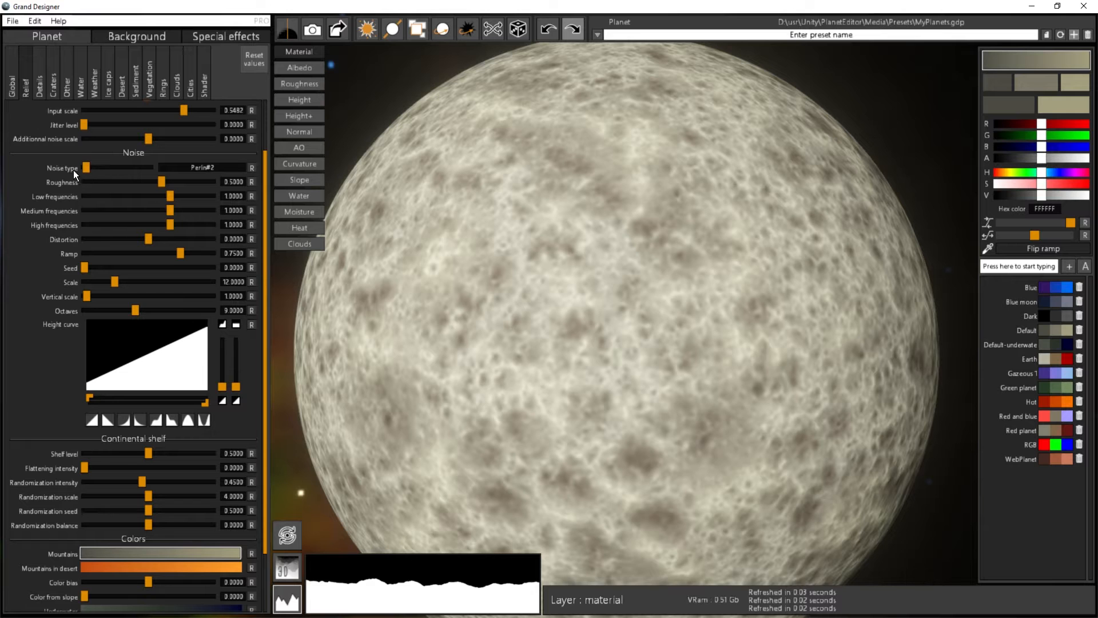
drag(85, 167, 98, 164)
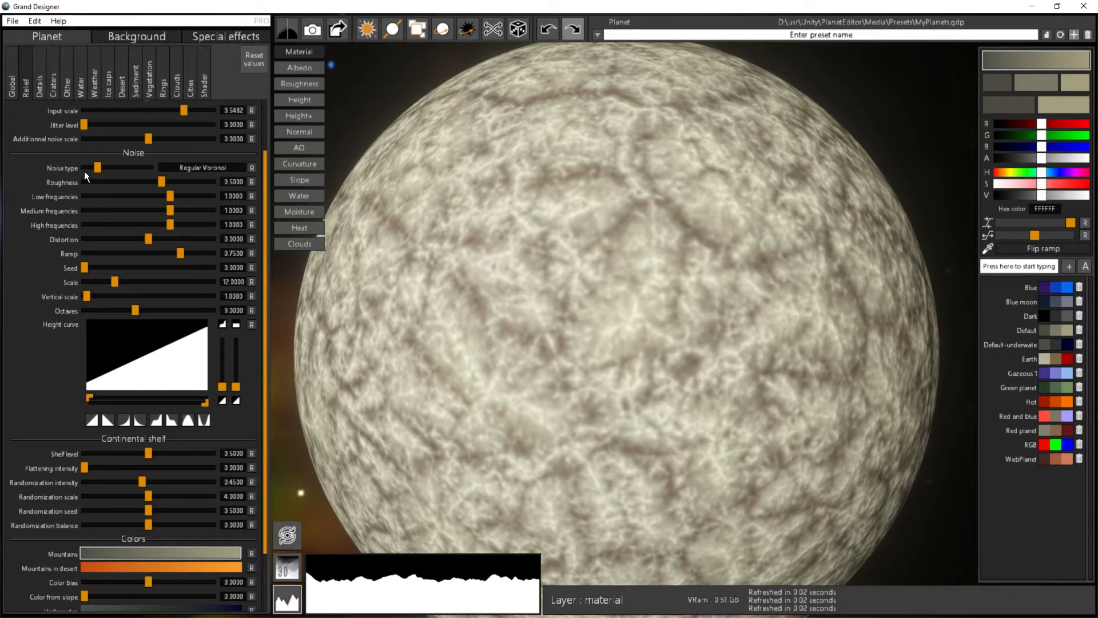
drag(100, 168, 102, 169)
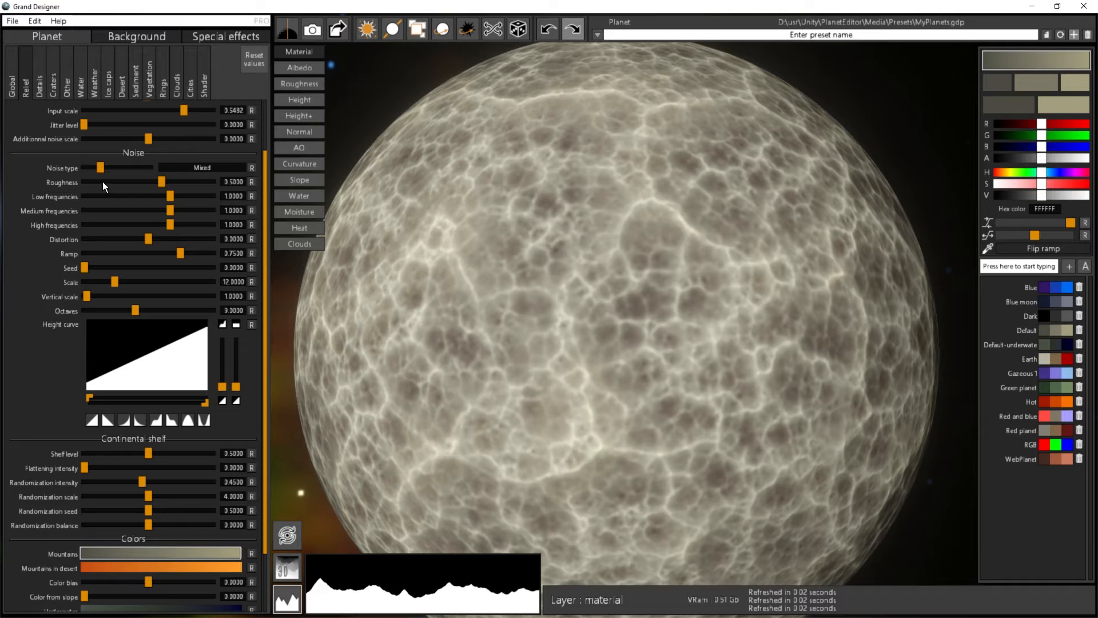
drag(101, 167, 104, 168)
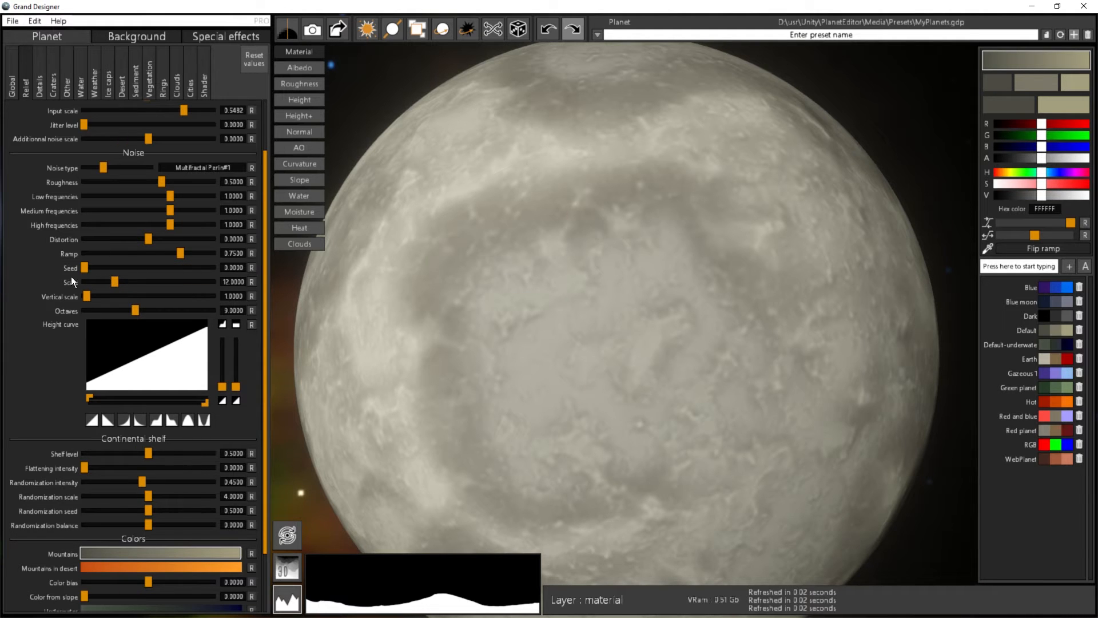
Step: Raise the relief noise ramp to about 0.92 and inspect the planet's surface from other sides
drag(180, 253, 203, 253)
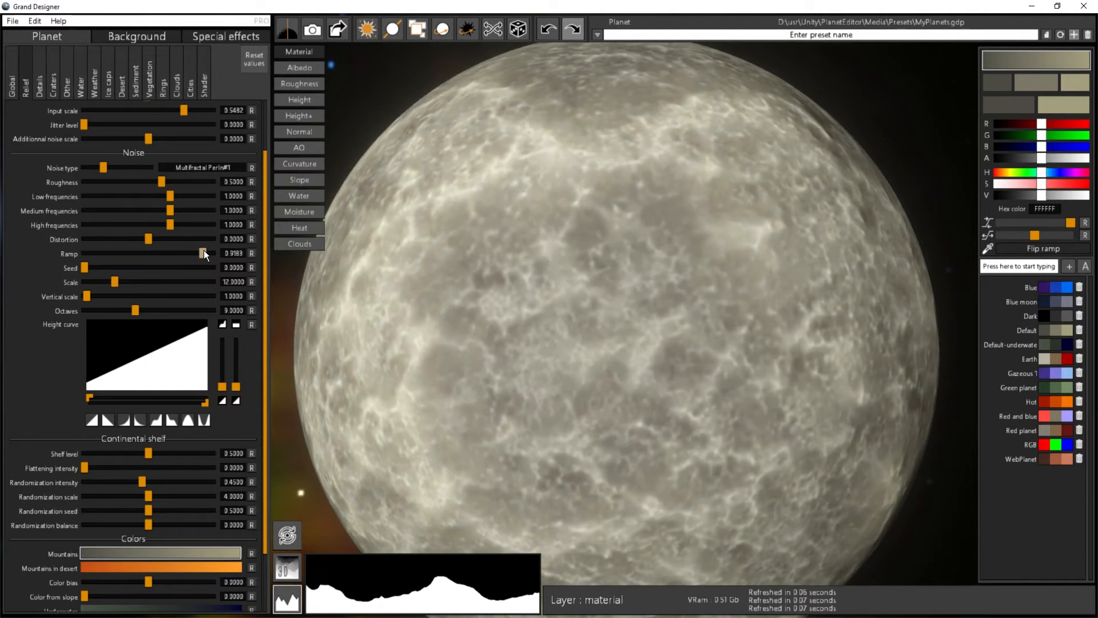
drag(647, 315, 413, 214)
drag(399, 297, 613, 222)
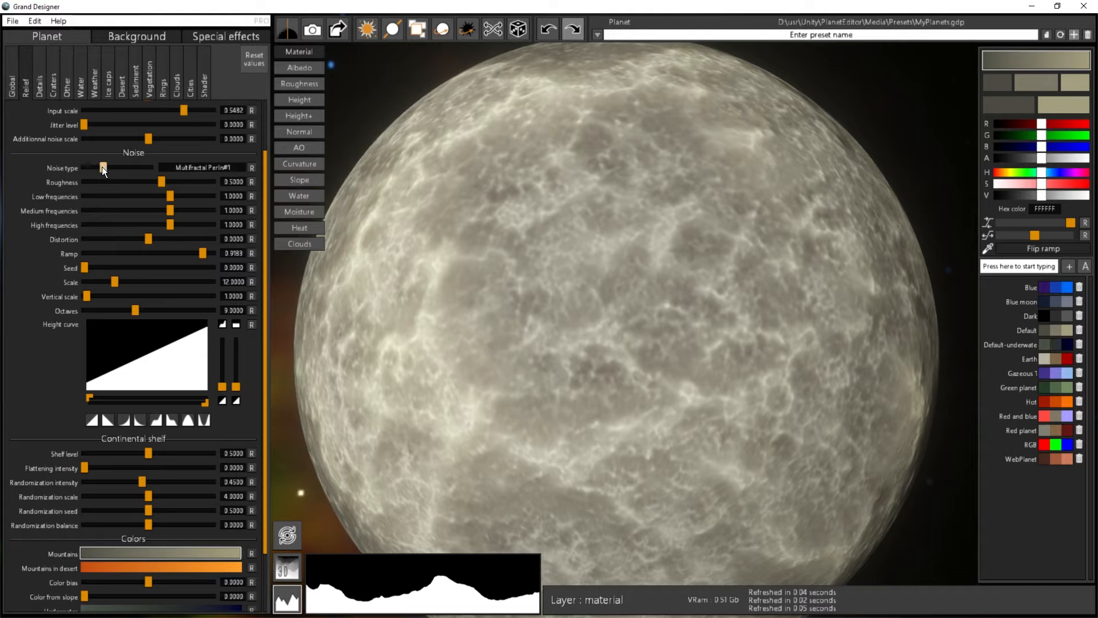
Step: Change the relief noise type to Billow Perlin#1 and examine the surface up close
drag(102, 166, 123, 170)
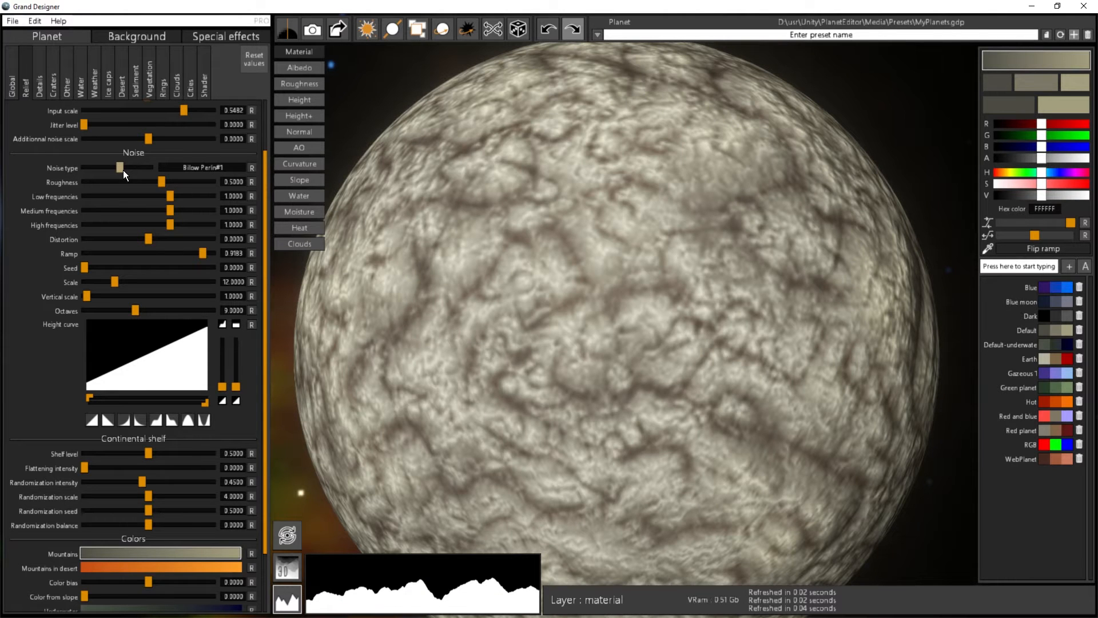
drag(702, 278, 644, 257)
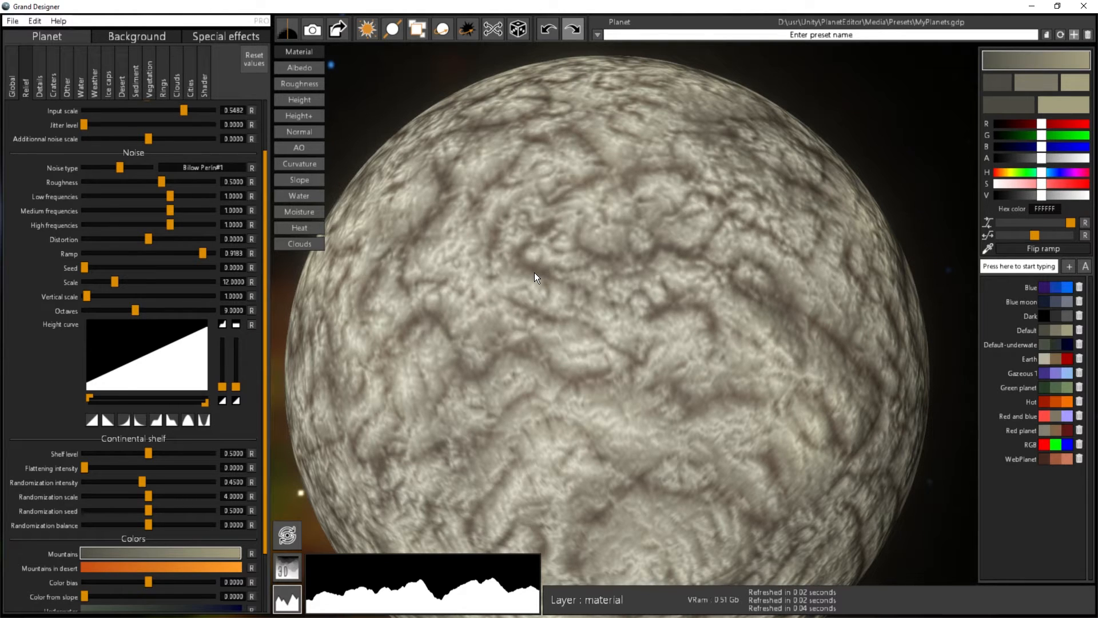
drag(542, 269, 511, 229)
scroll(673, 181, up, 2)
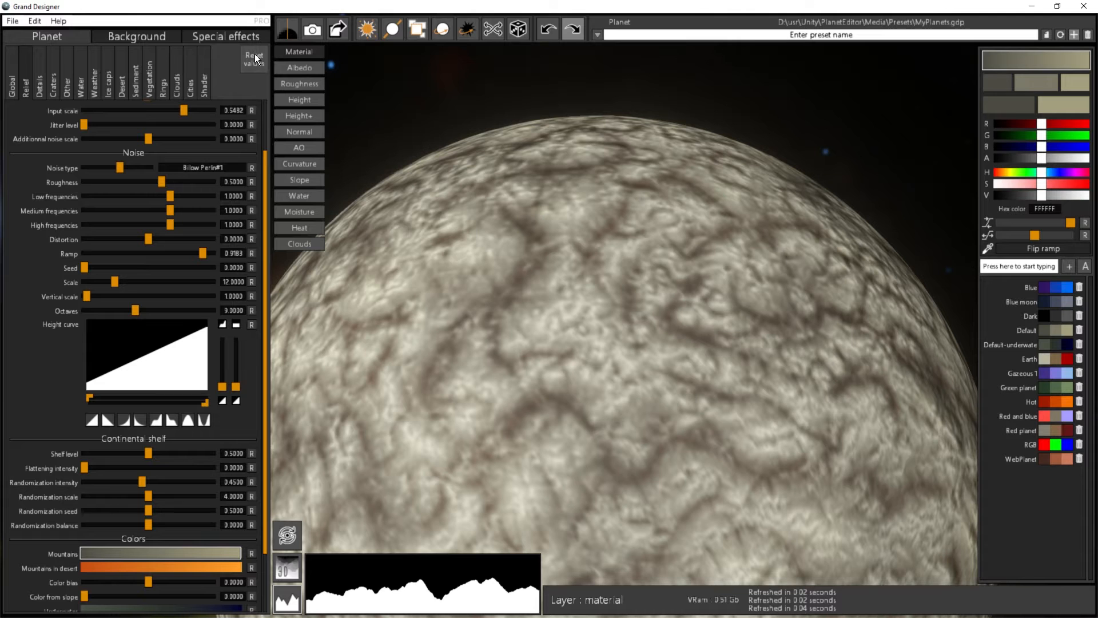
Step: Set the shader's displacement amplitude to about 2, inspect the displaced terrain, and reopen the relief settings
click(205, 89)
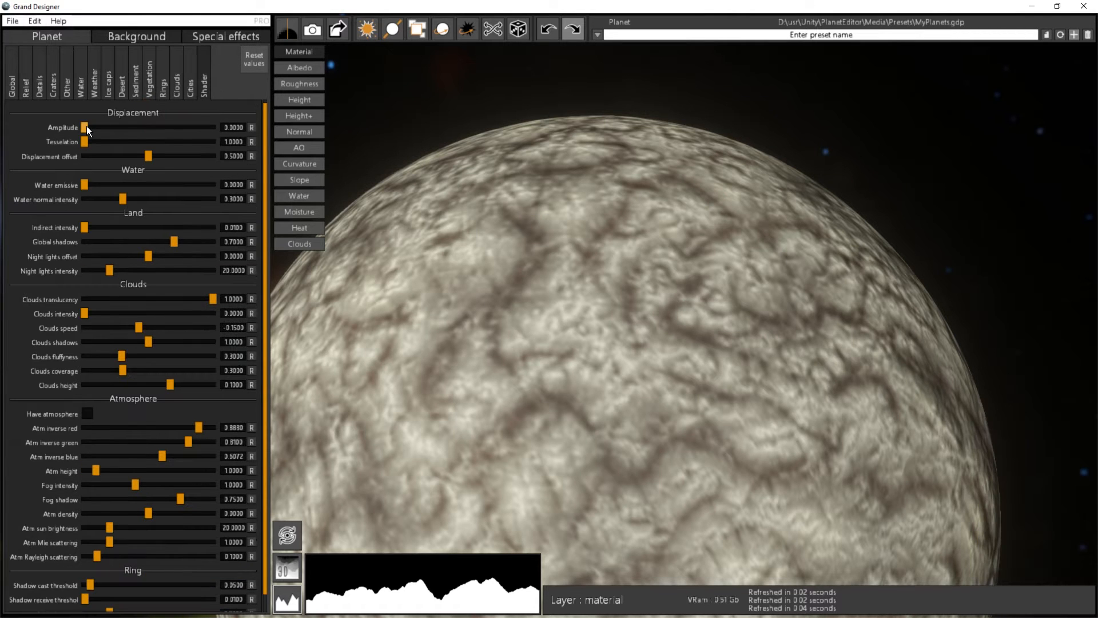
drag(88, 125, 100, 130)
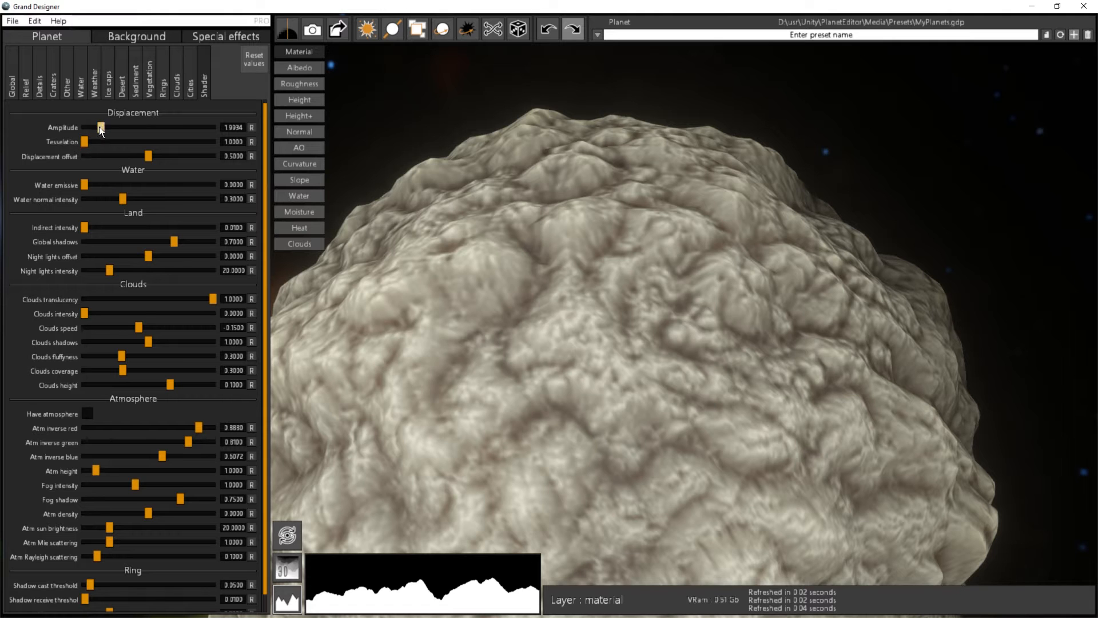
drag(377, 219, 419, 133)
drag(629, 278, 528, 288)
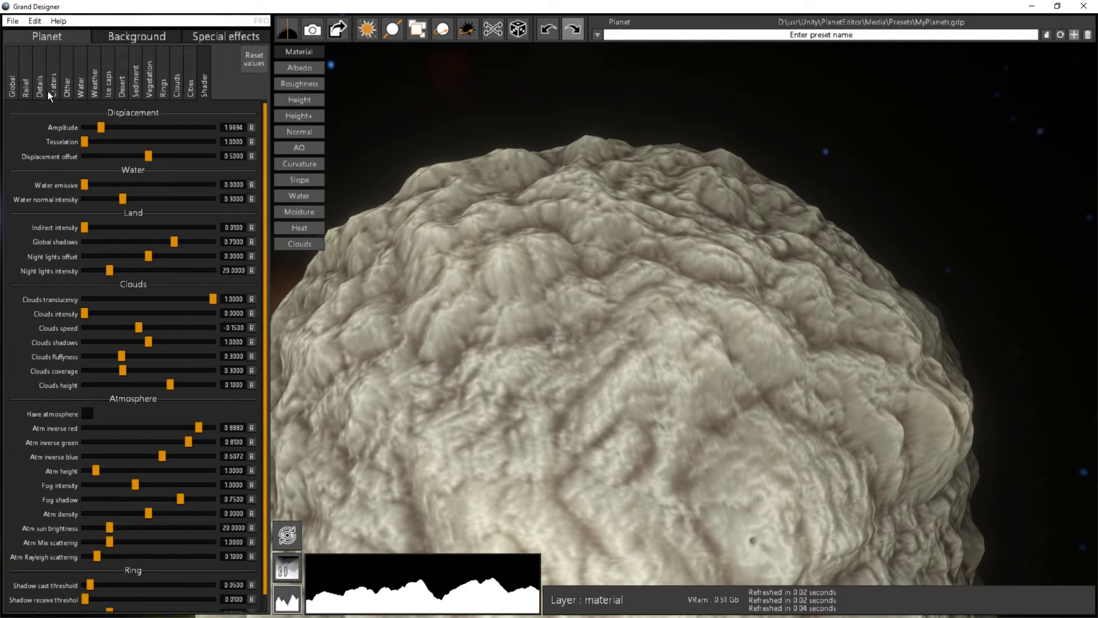
click(27, 91)
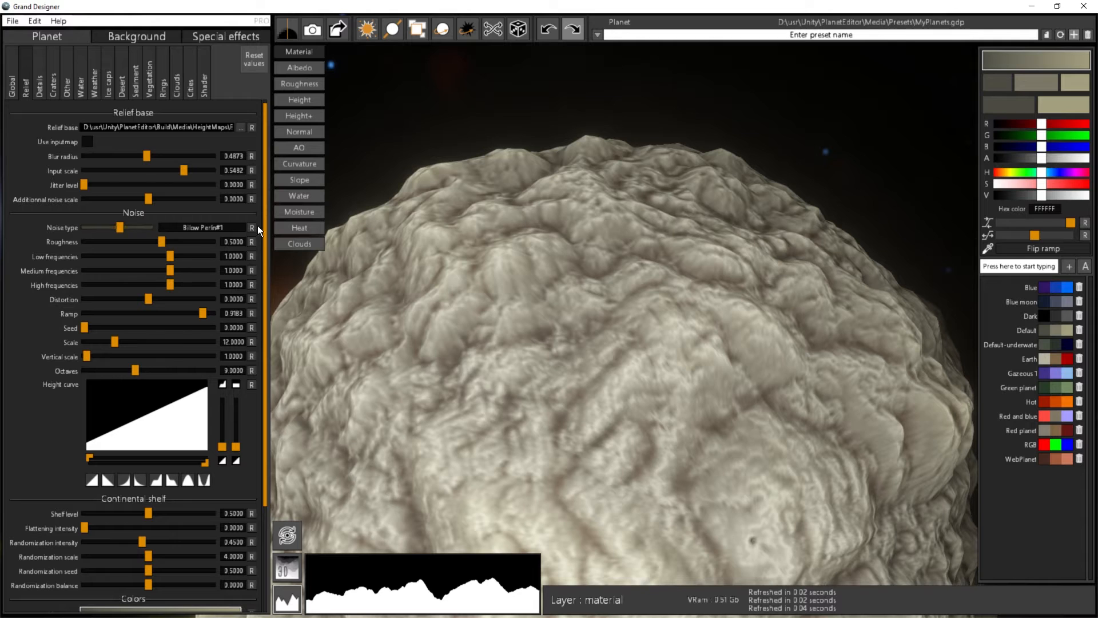
Step: Switch the relief noise type through Billow Perlin#4, Hyperfractal Perlin#1 and Multifractal Perlin#2, settling on Hyperfractal Perlin#1
drag(119, 227, 128, 227)
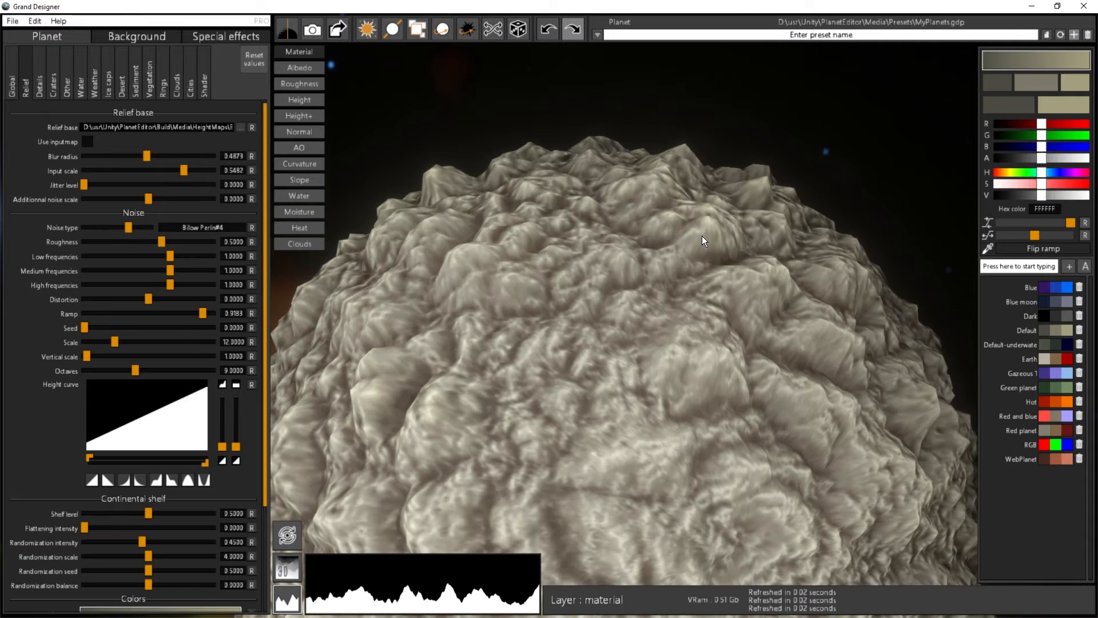
drag(129, 224, 137, 228)
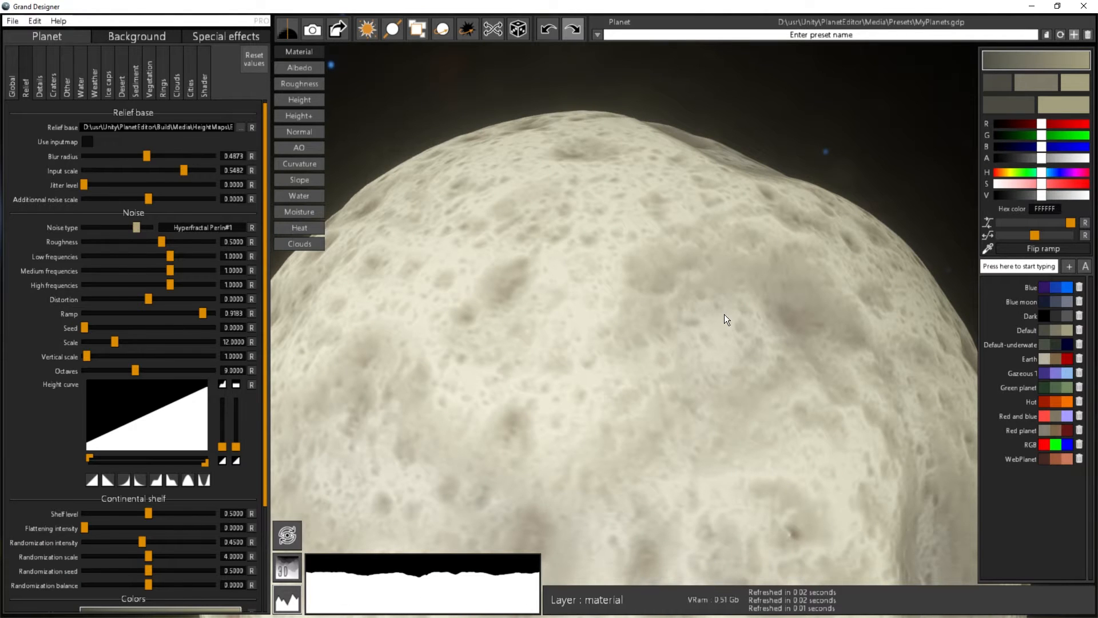
drag(682, 302, 658, 200)
scroll(664, 304, down, 3)
scroll(640, 331, down, 2)
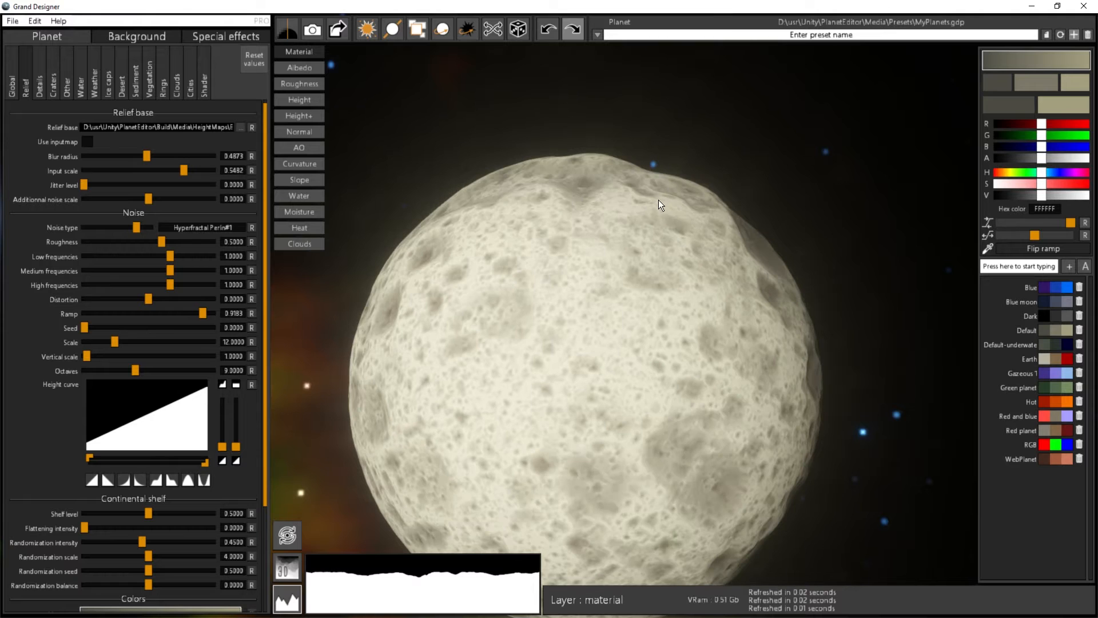
click(106, 228)
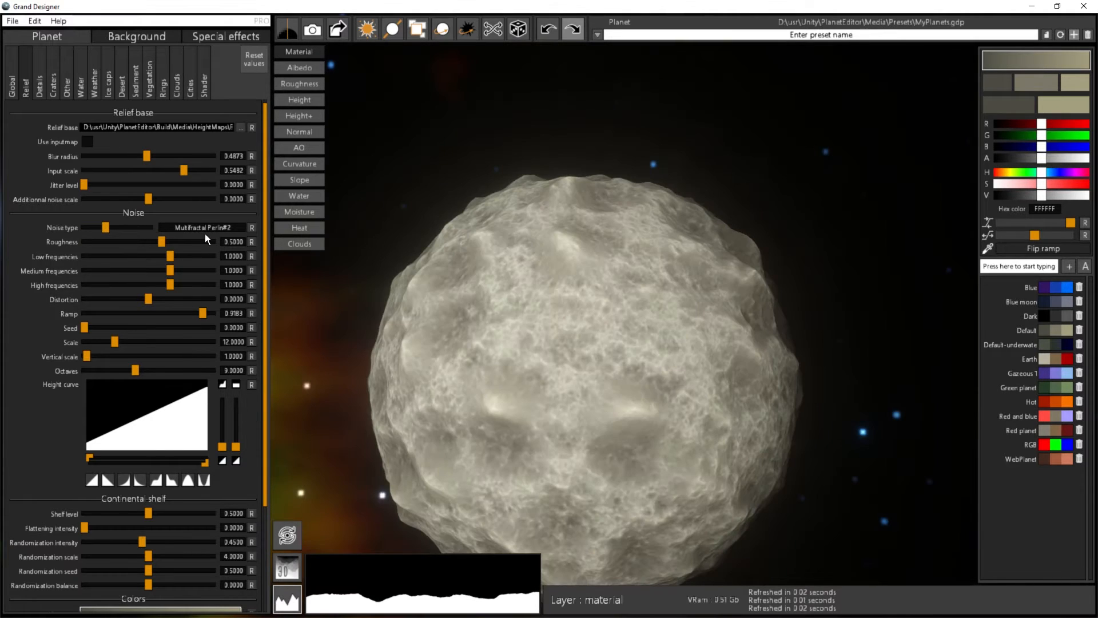
click(137, 227)
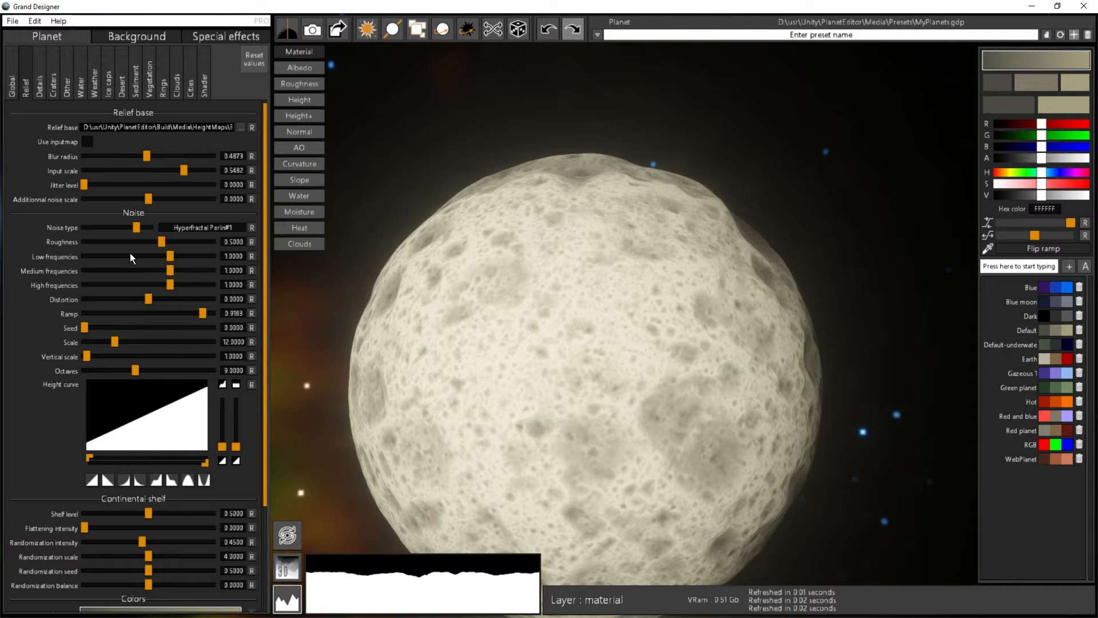
Step: Lower the relief noise ramp to about 0.36 and inspect the planet from other sides
drag(205, 313, 132, 315)
drag(439, 328, 498, 367)
drag(303, 276, 514, 226)
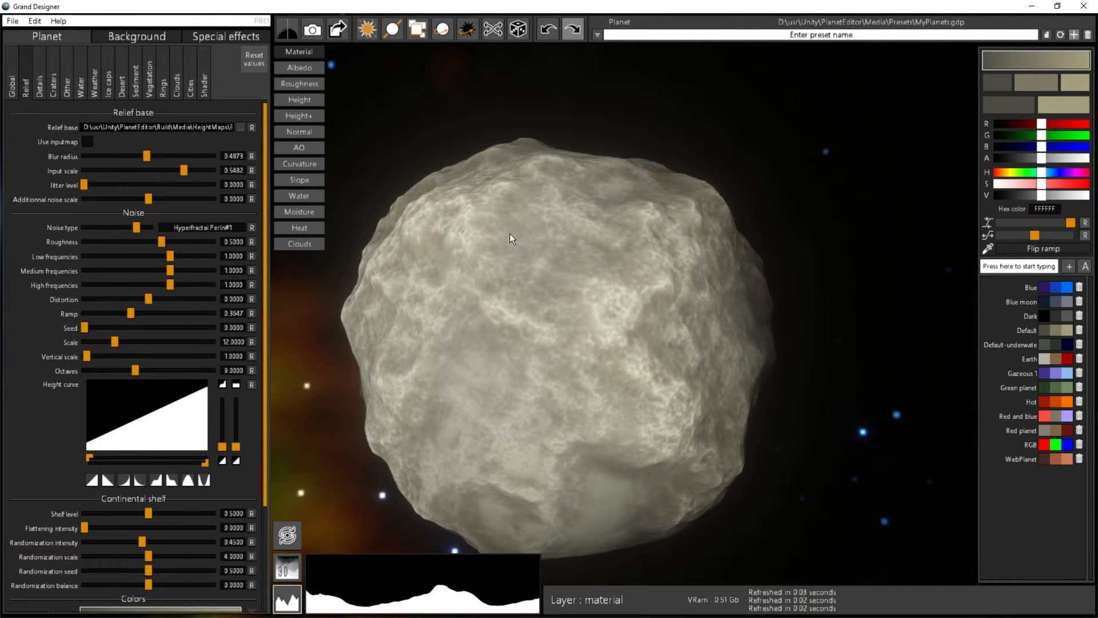
Step: Reduce the shader's displacement amplitude to about 0.2 and inspect the smoother planet up close
click(204, 84)
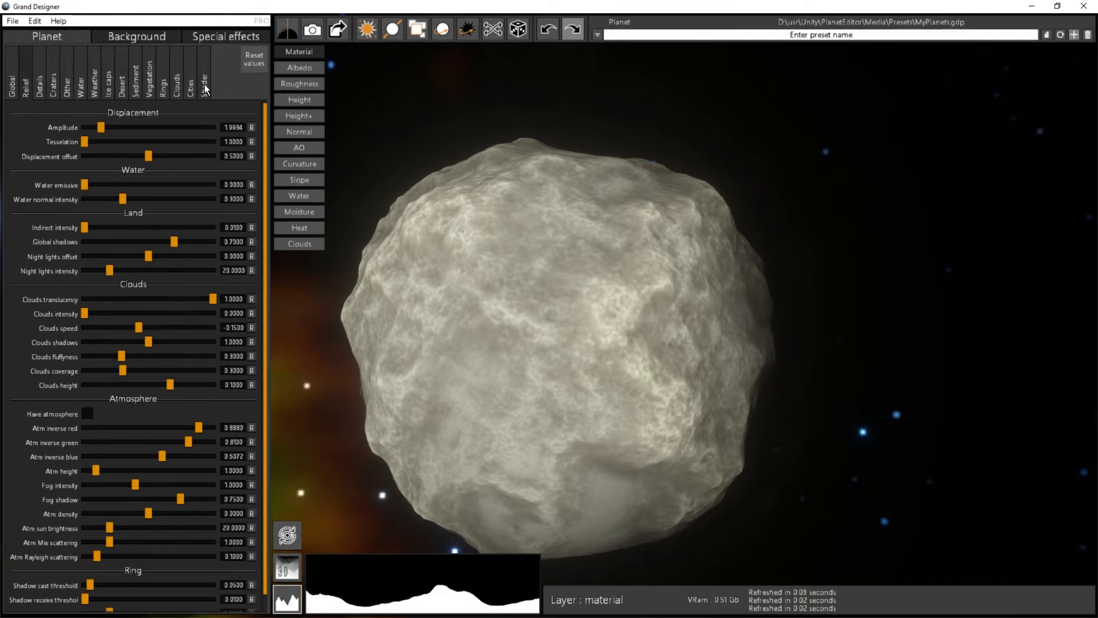
drag(100, 127, 84, 128)
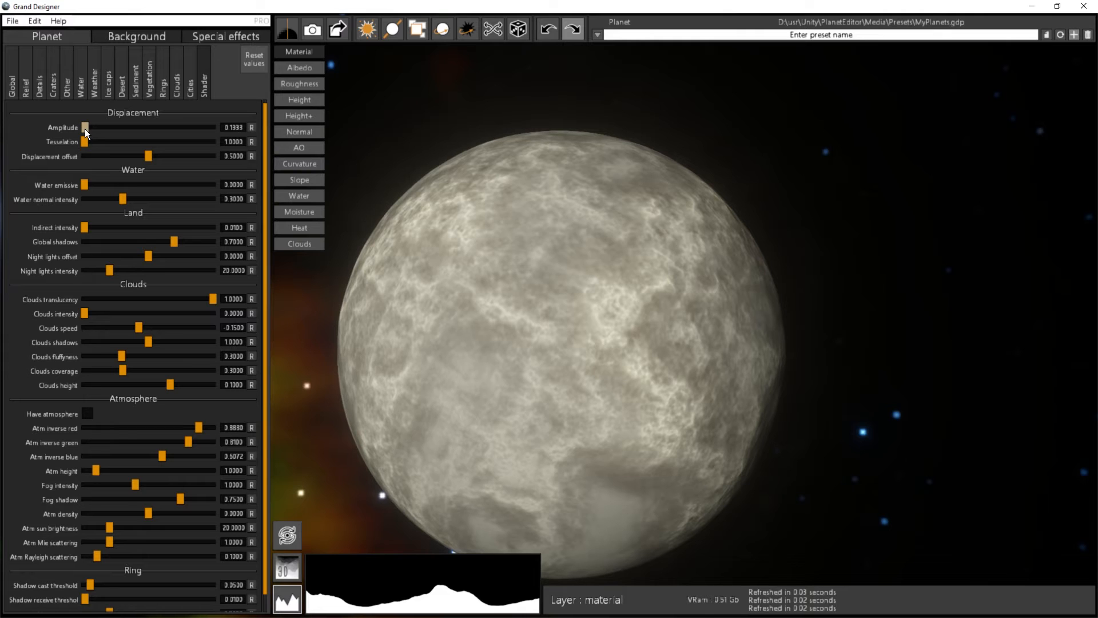
scroll(575, 264, up, 2)
scroll(576, 263, up, 3)
middle_drag(576, 264, 644, 265)
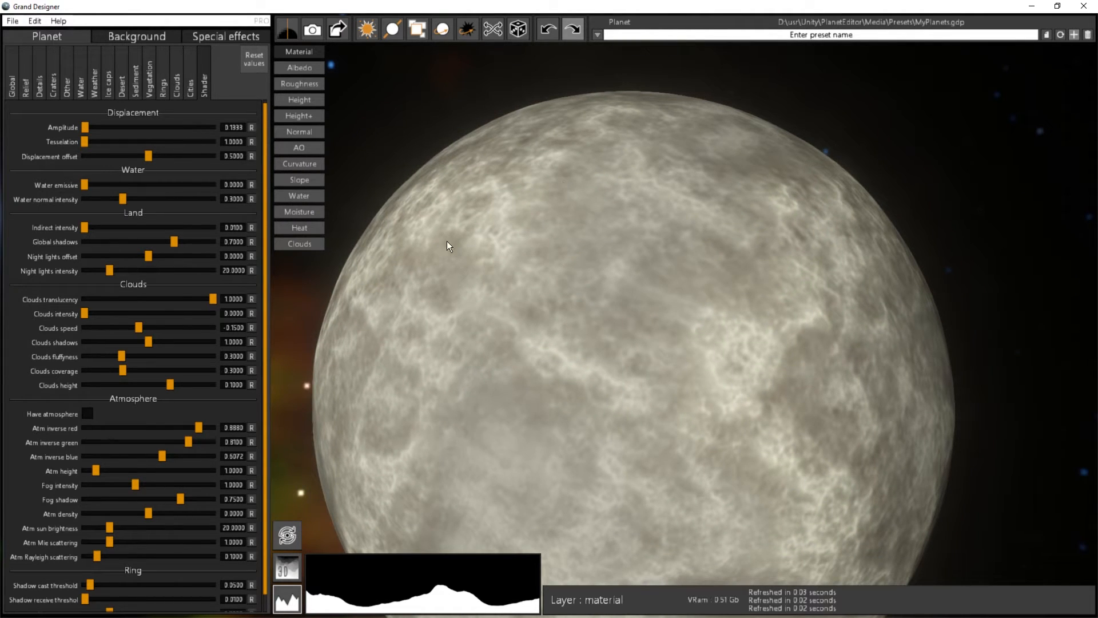
Step: Return to the relief settings, raise the noise roughness to about 0.57, and examine the surface
click(23, 95)
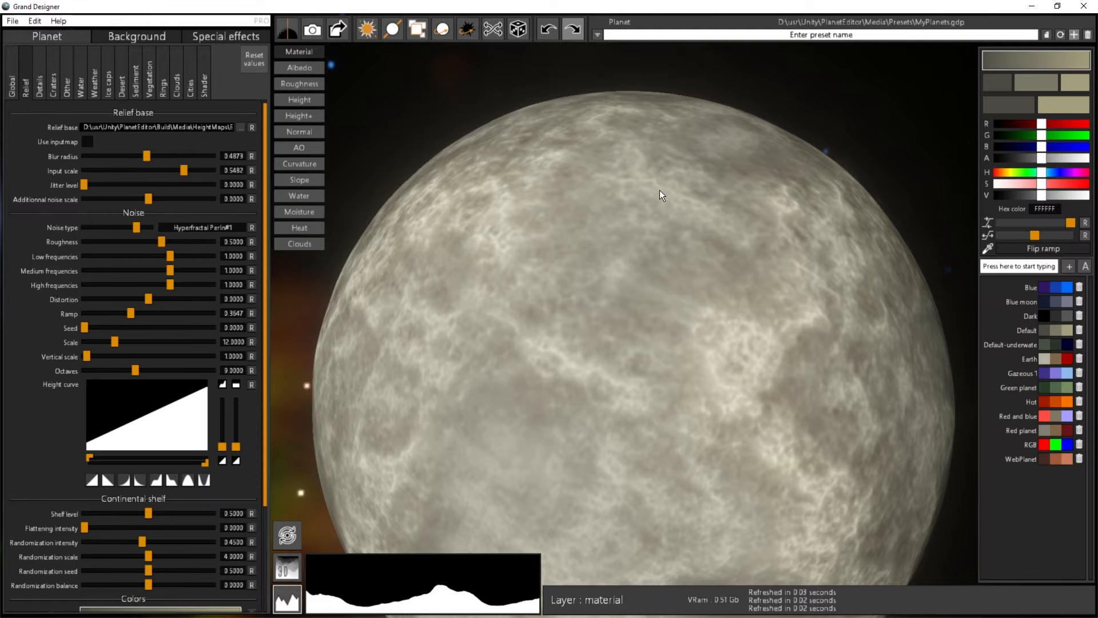
drag(660, 190, 648, 245)
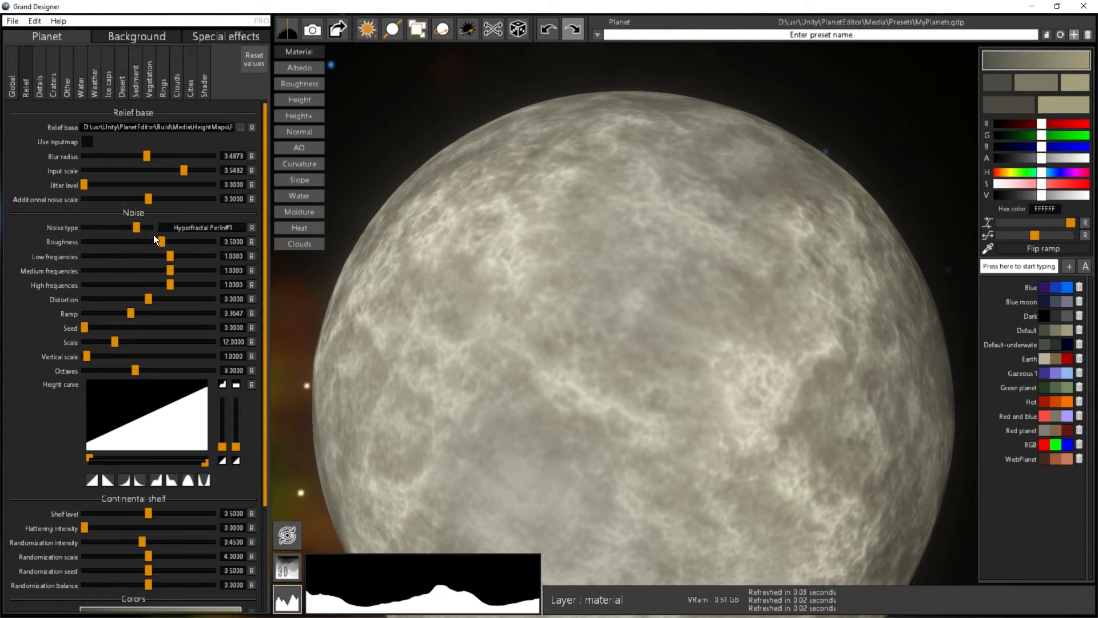
mouse_move(163, 241)
mouse_down()
mouse_move(138, 239)
mouse_move(173, 243)
mouse_up()
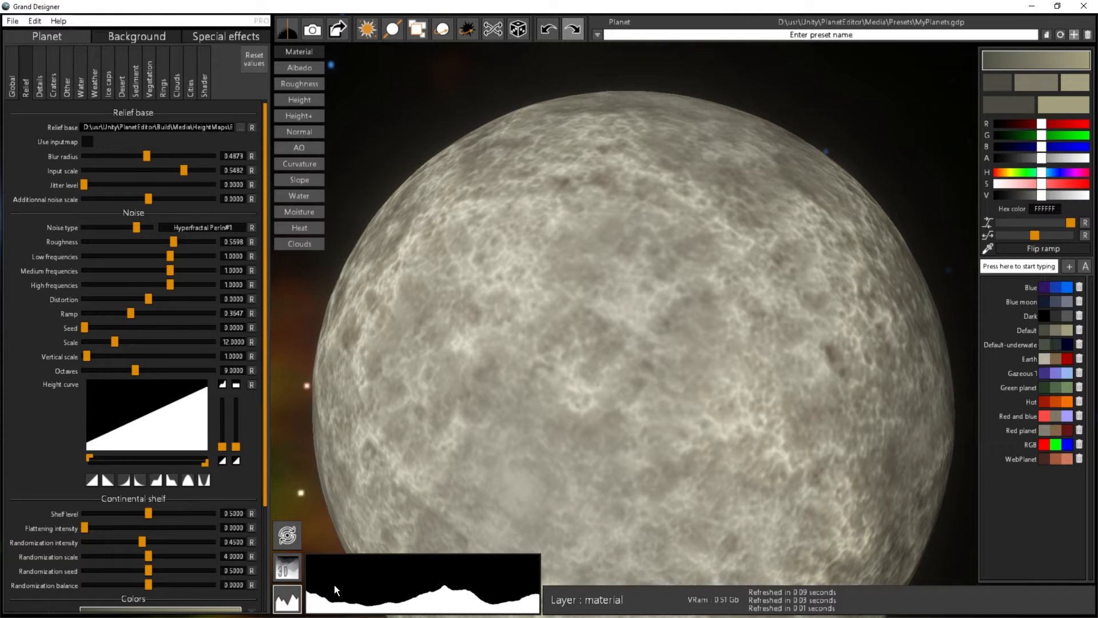
drag(635, 336, 645, 299)
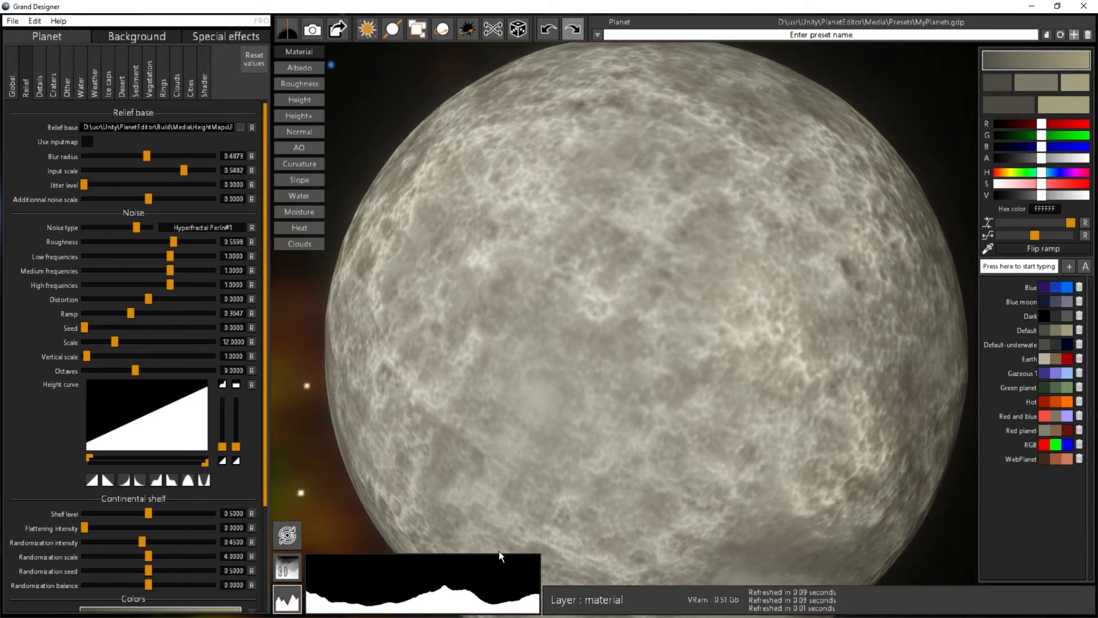
Step: Sample another part of the terrain profile preview, switch the preview to 3D, and inspect the planet from other sides
click(530, 576)
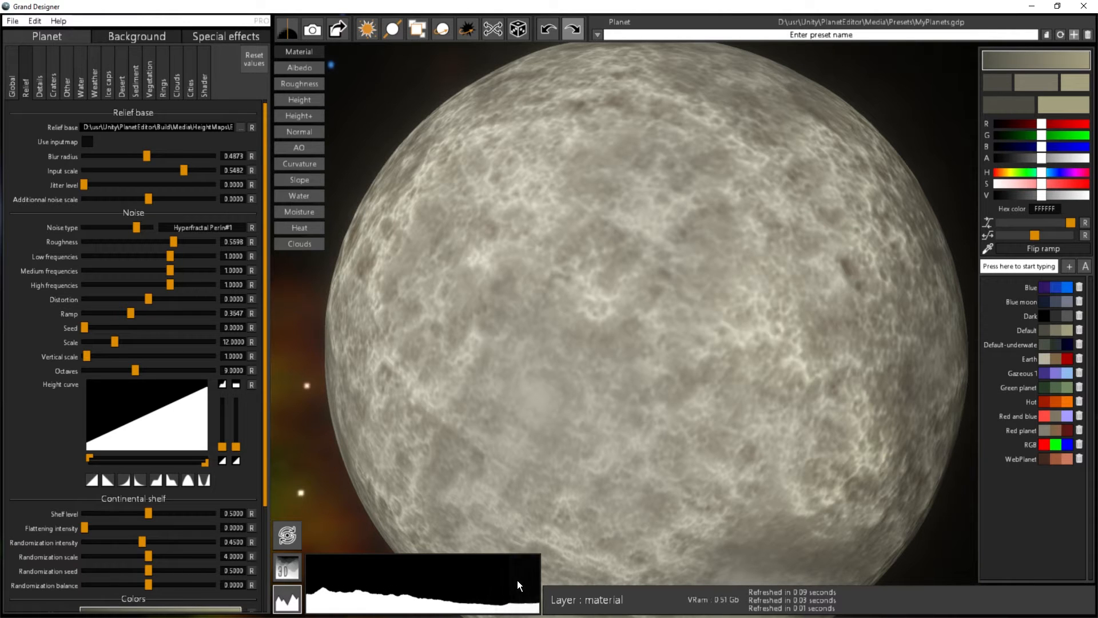
click(289, 568)
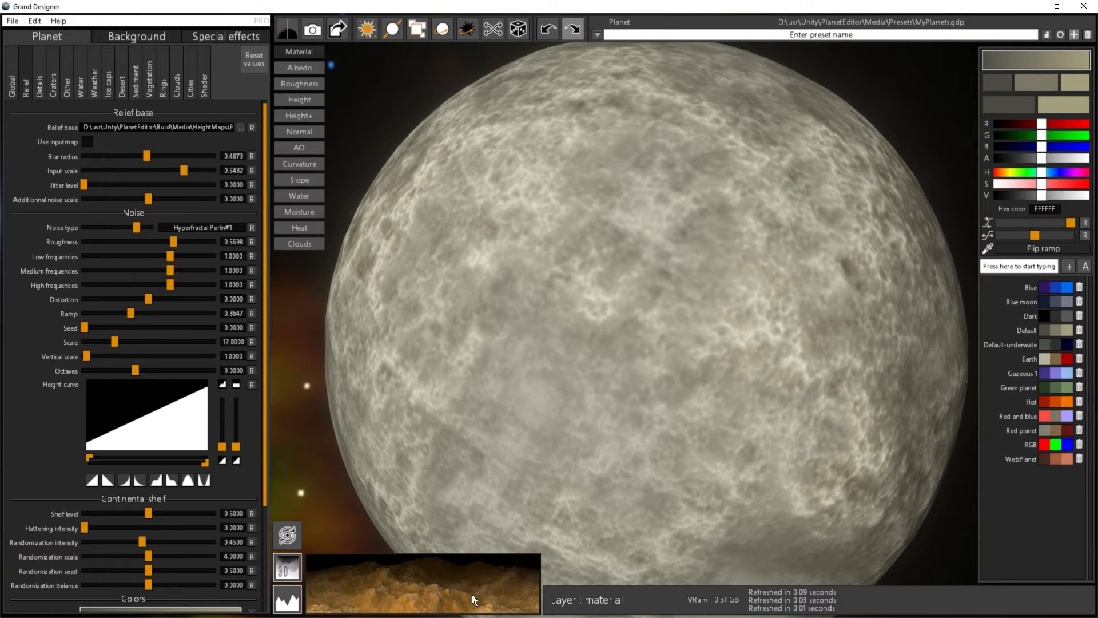
drag(562, 319, 775, 370)
drag(472, 256, 672, 382)
scroll(736, 452, down, 3)
drag(736, 452, 557, 329)
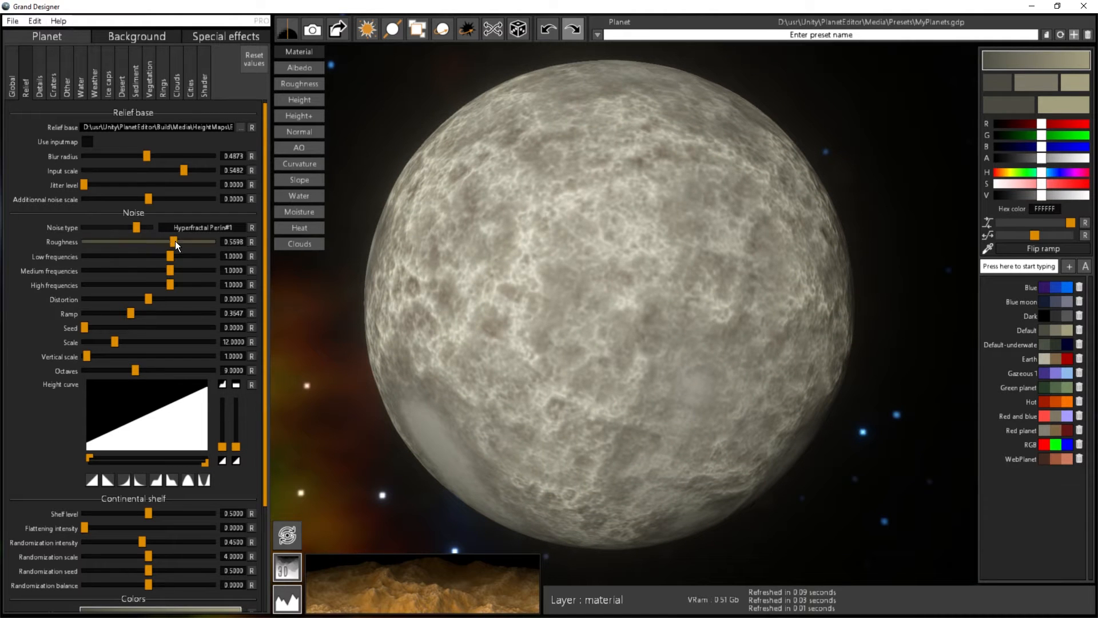
Step: Try noise roughness values of about 0.61 and 0.72, settle on about 0.53, and raise the ramp to about 0.59
mouse_move(175, 242)
mouse_down()
mouse_move(156, 242)
mouse_move(182, 241)
mouse_up()
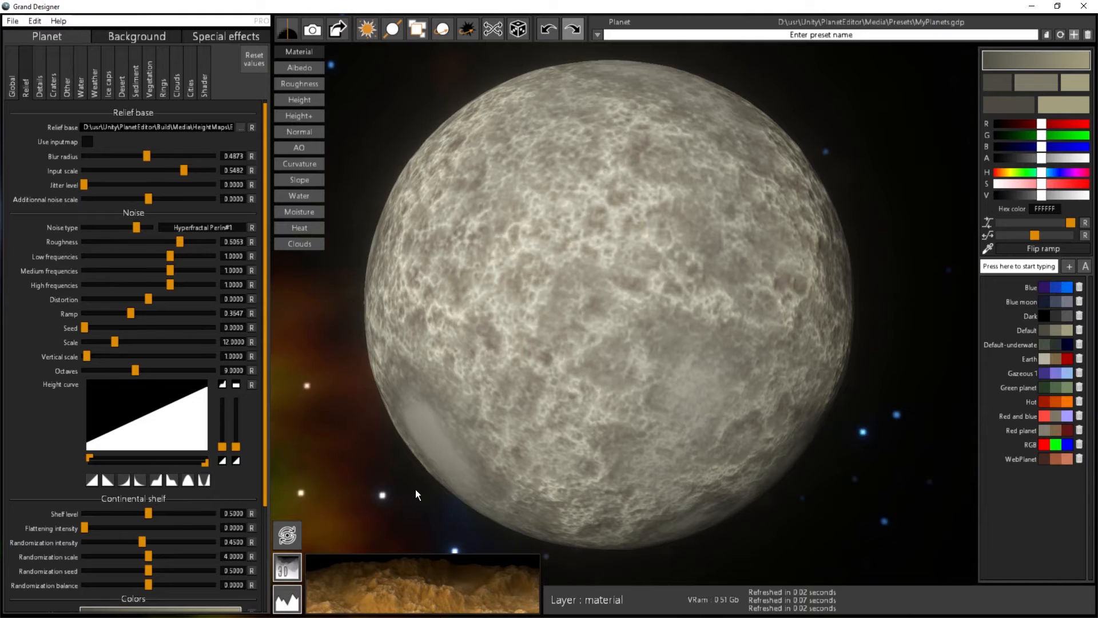
drag(180, 244, 199, 242)
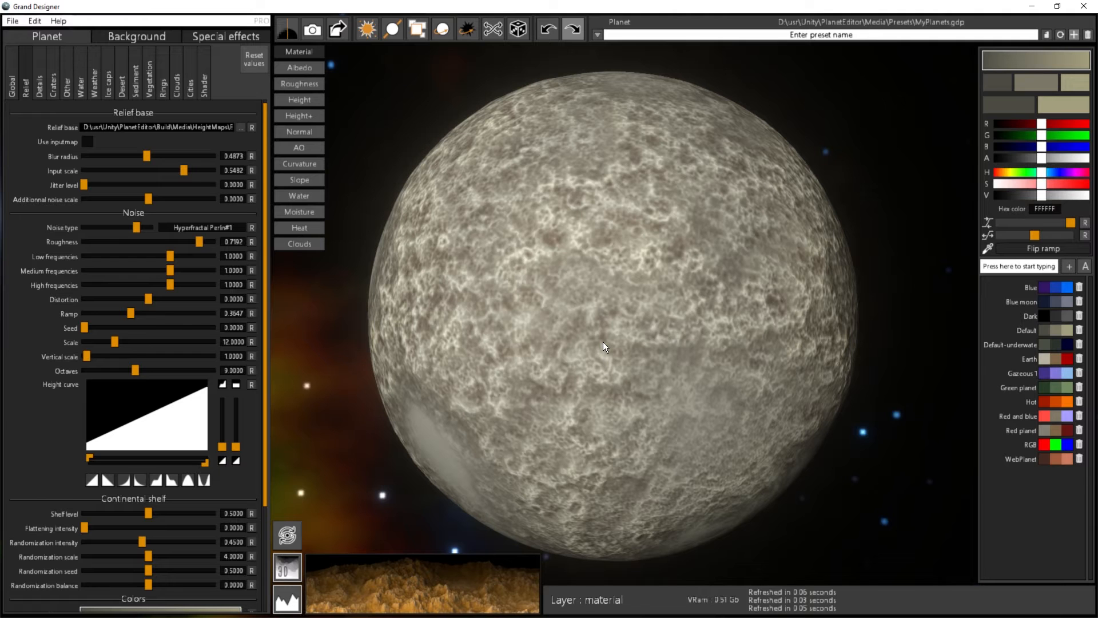
drag(578, 438, 582, 376)
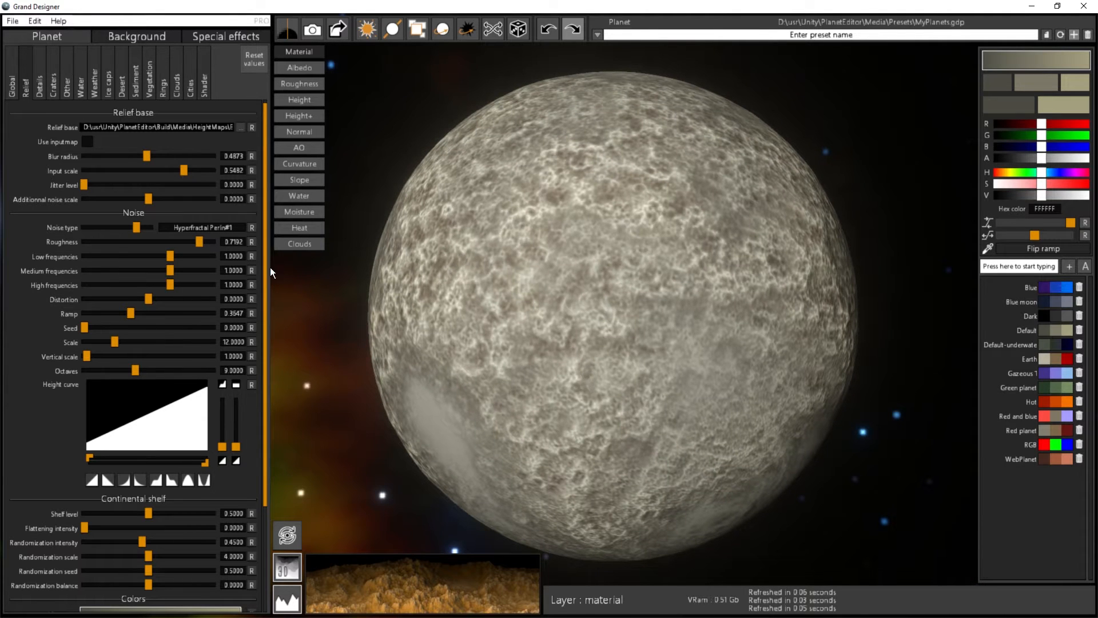
drag(200, 241, 169, 241)
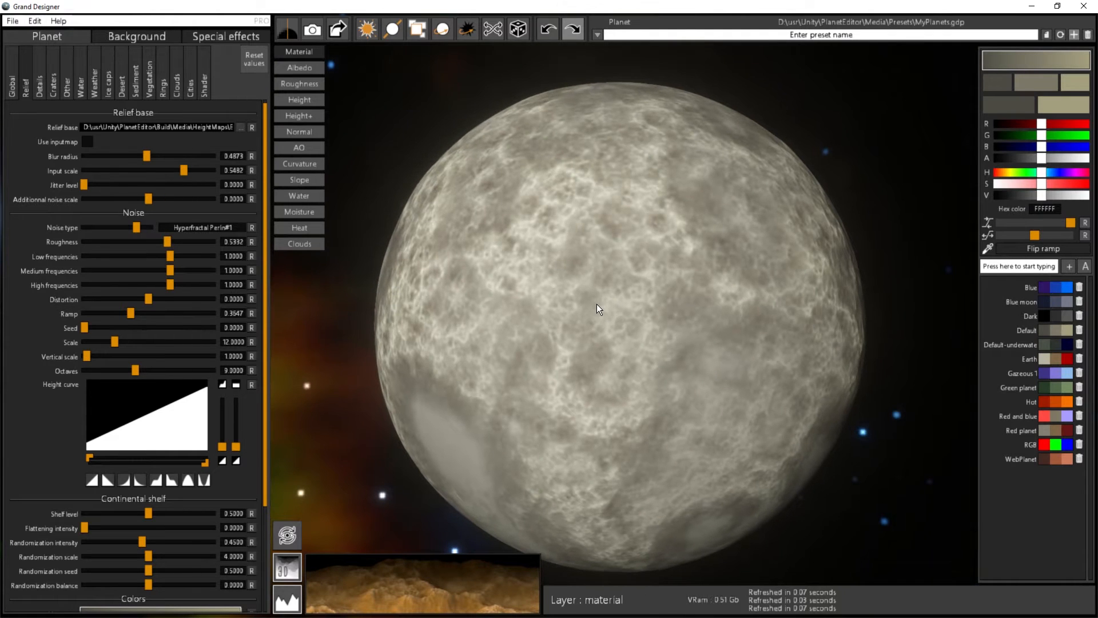
drag(589, 293, 531, 341)
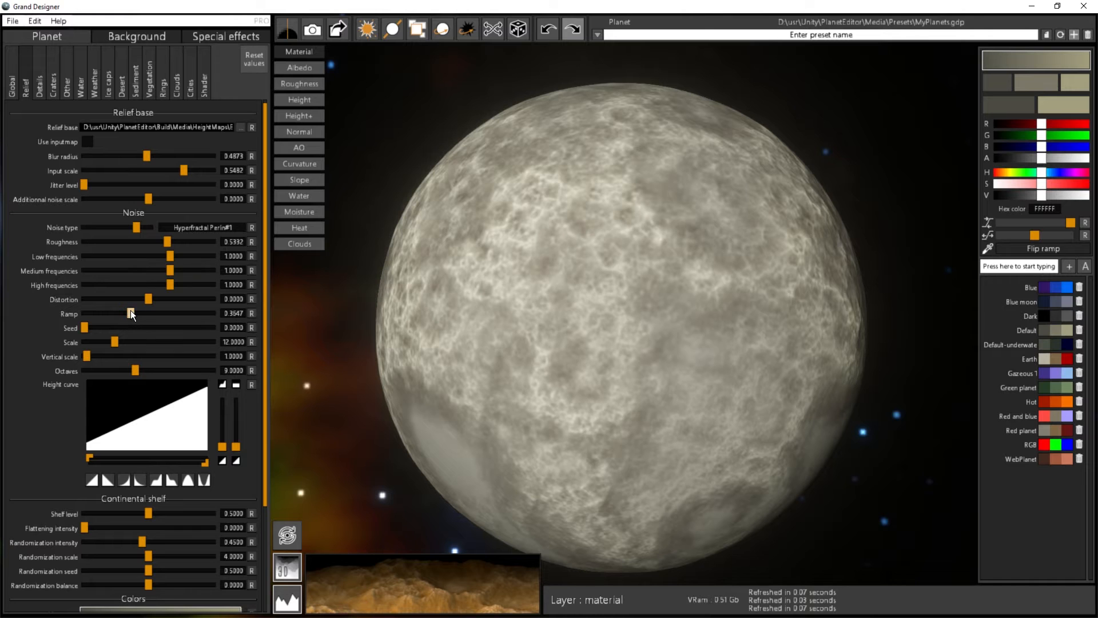
drag(130, 312, 159, 312)
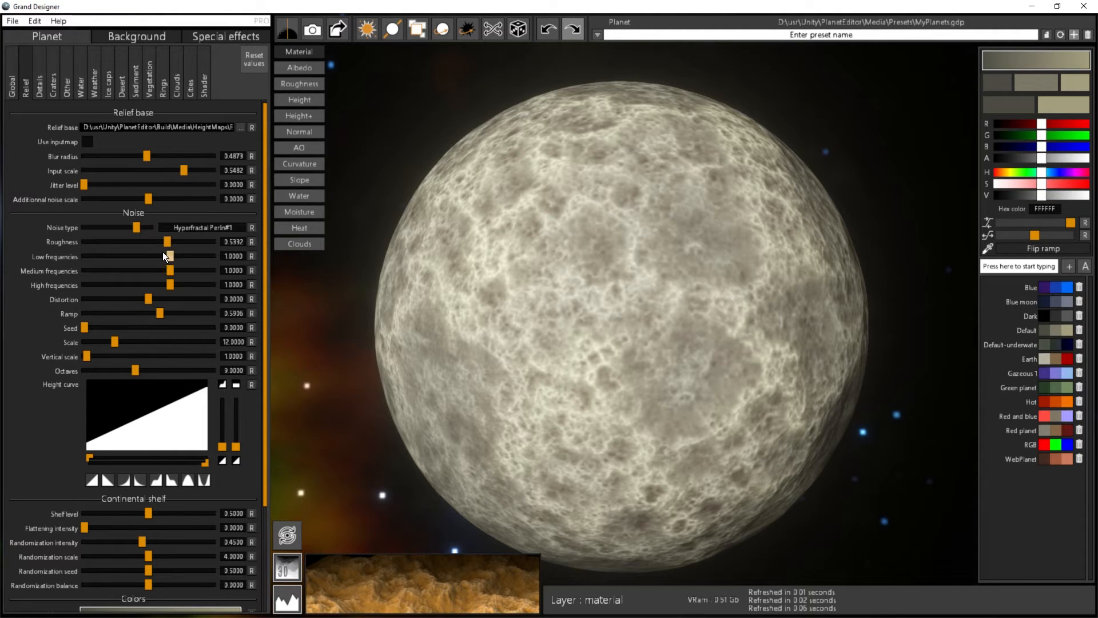
Step: Test high and low extremes of the low frequencies, then set low, medium and high frequencies to about 1.17, 0.79 and 1.11
drag(171, 256, 192, 257)
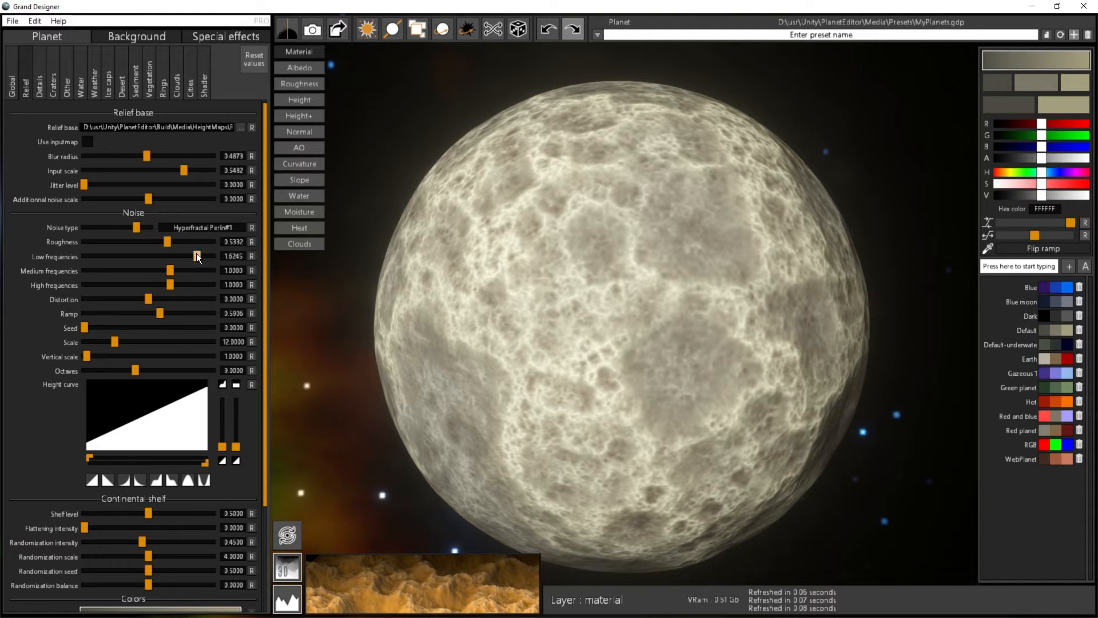
drag(196, 252, 126, 257)
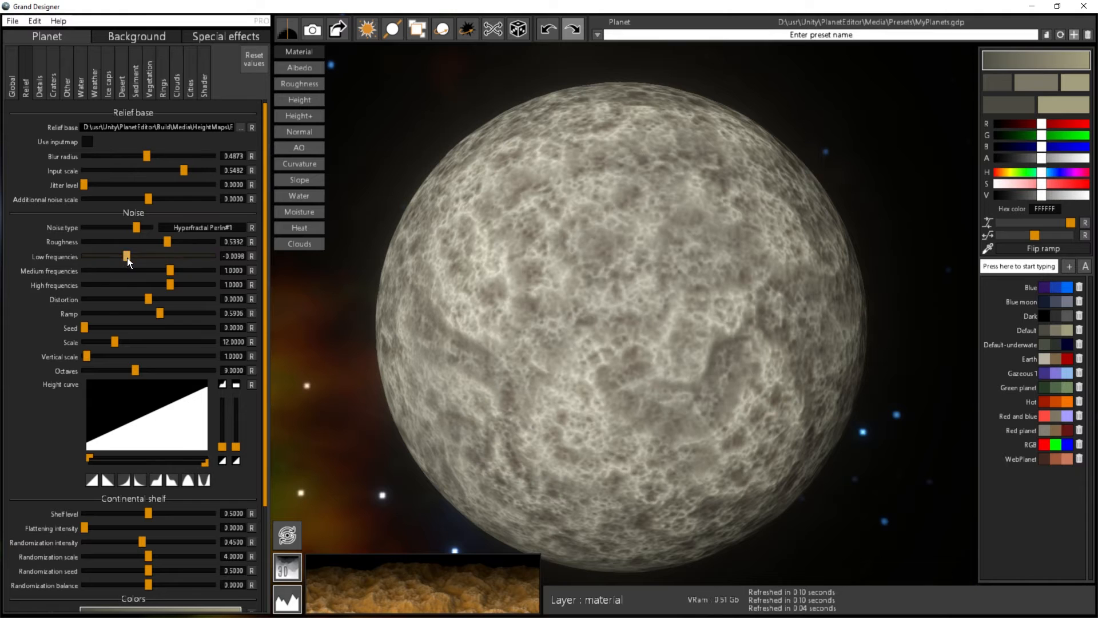
drag(127, 256, 175, 293)
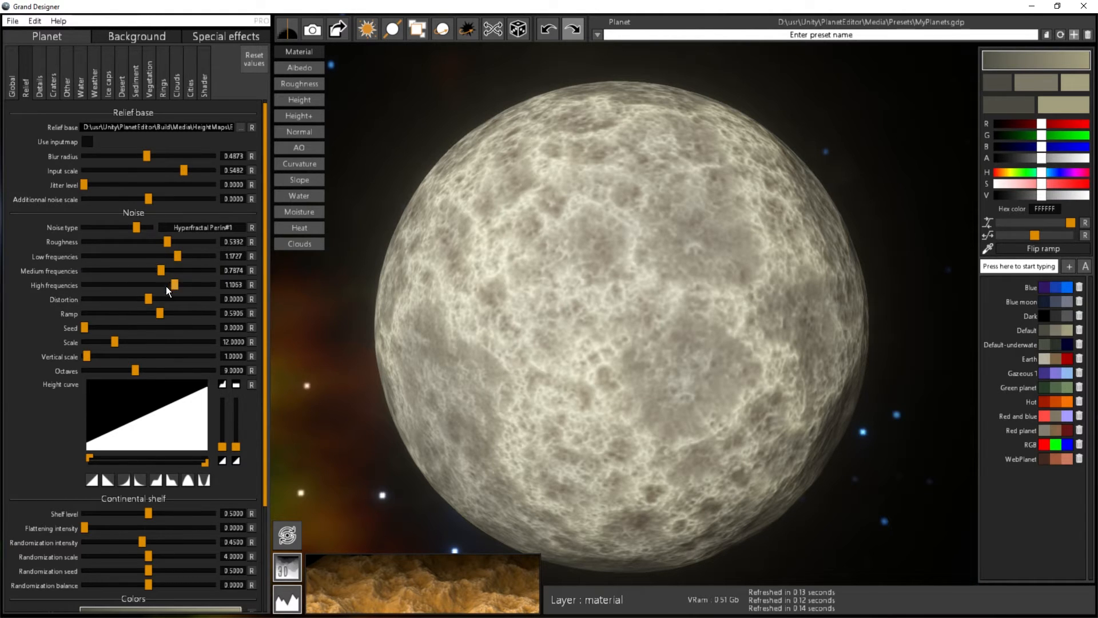
Step: Reduce the global terrain coverage percentage gradually to about 0.22, disable Stand upright, and move in close to the terrain
click(12, 83)
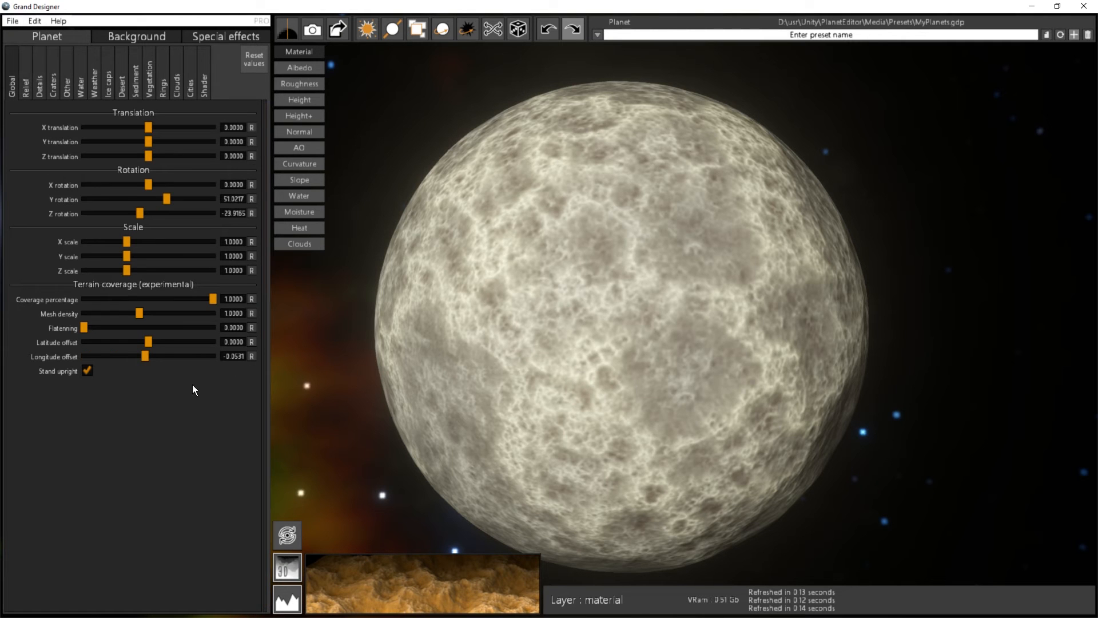
drag(214, 298, 158, 298)
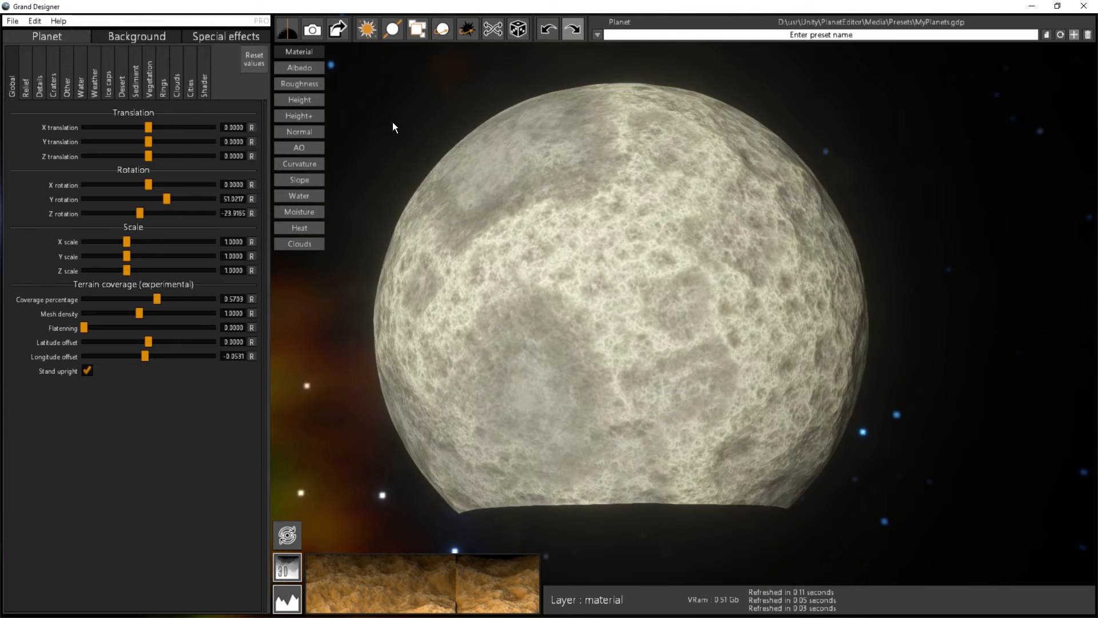
scroll(393, 122, up, 5)
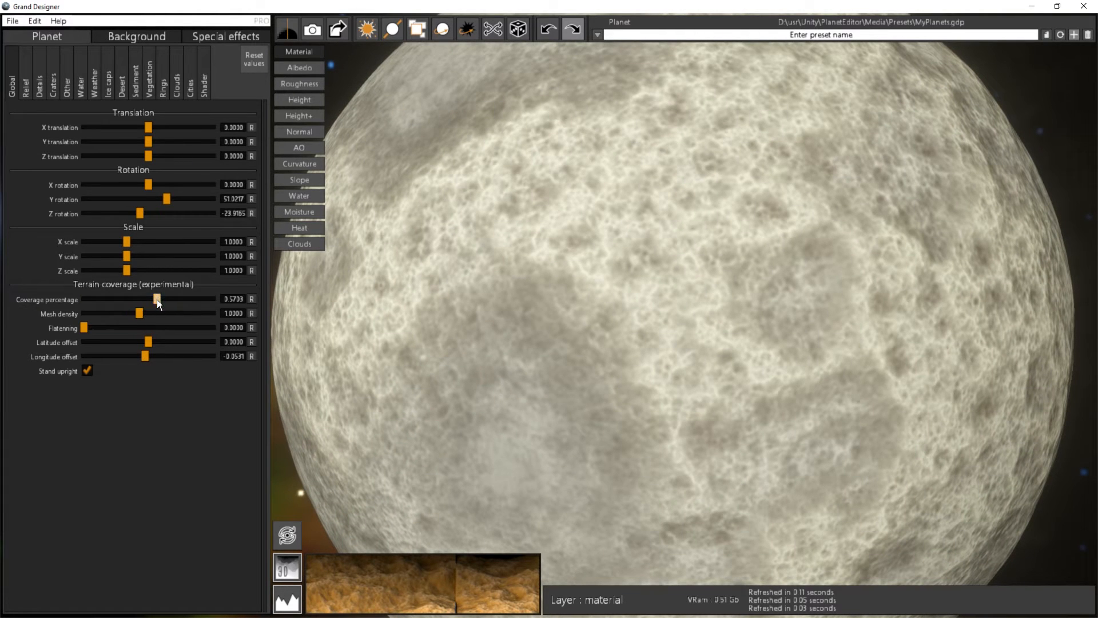
drag(157, 300, 130, 300)
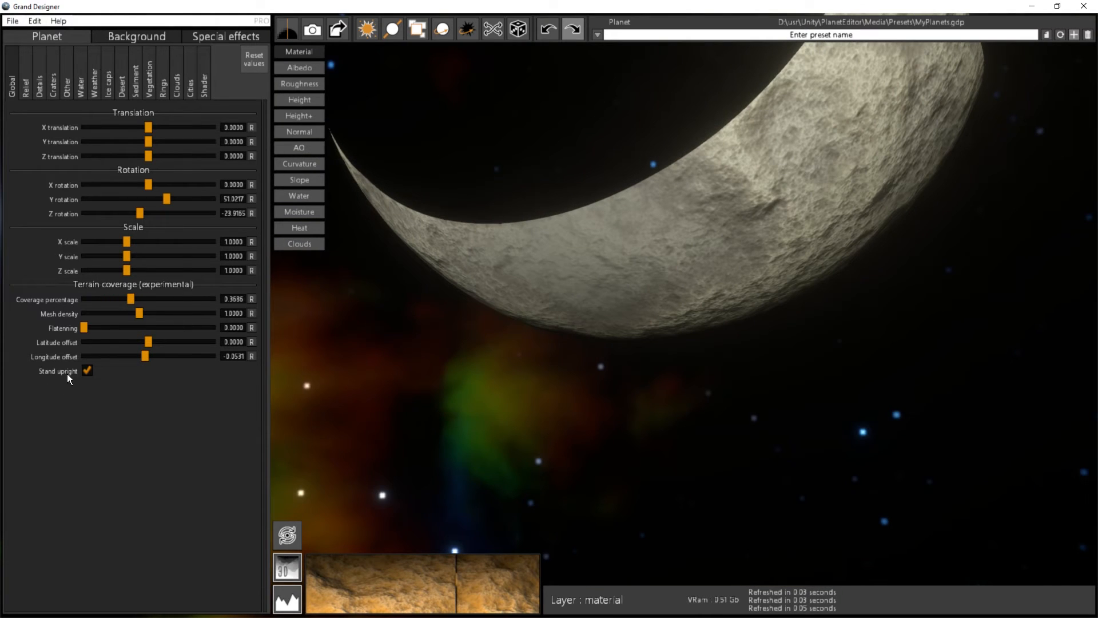
click(87, 371)
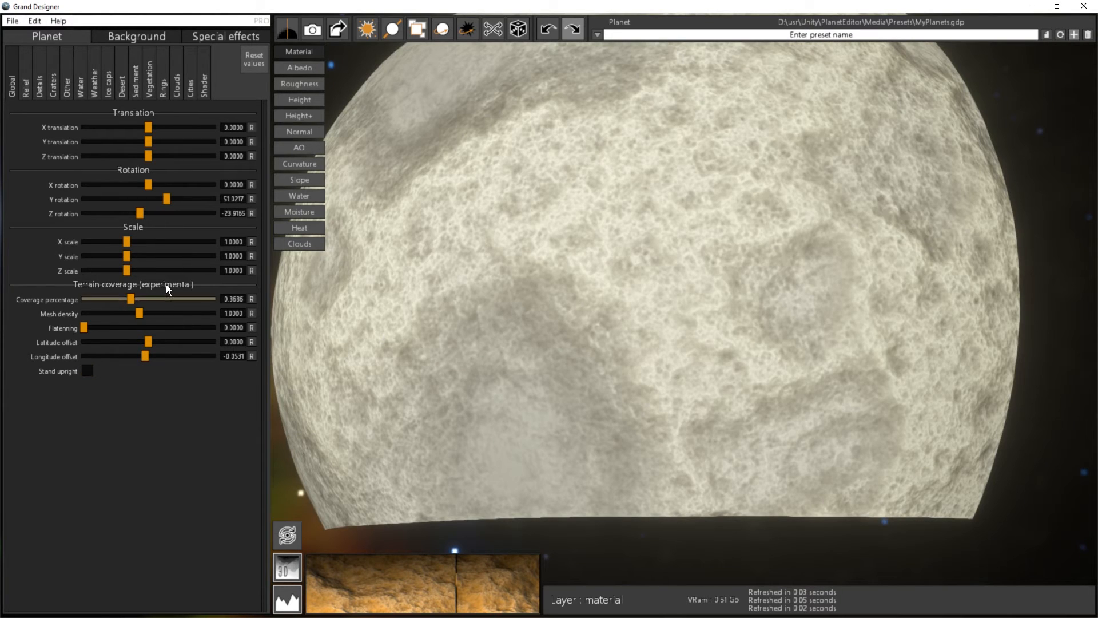
drag(132, 300, 111, 304)
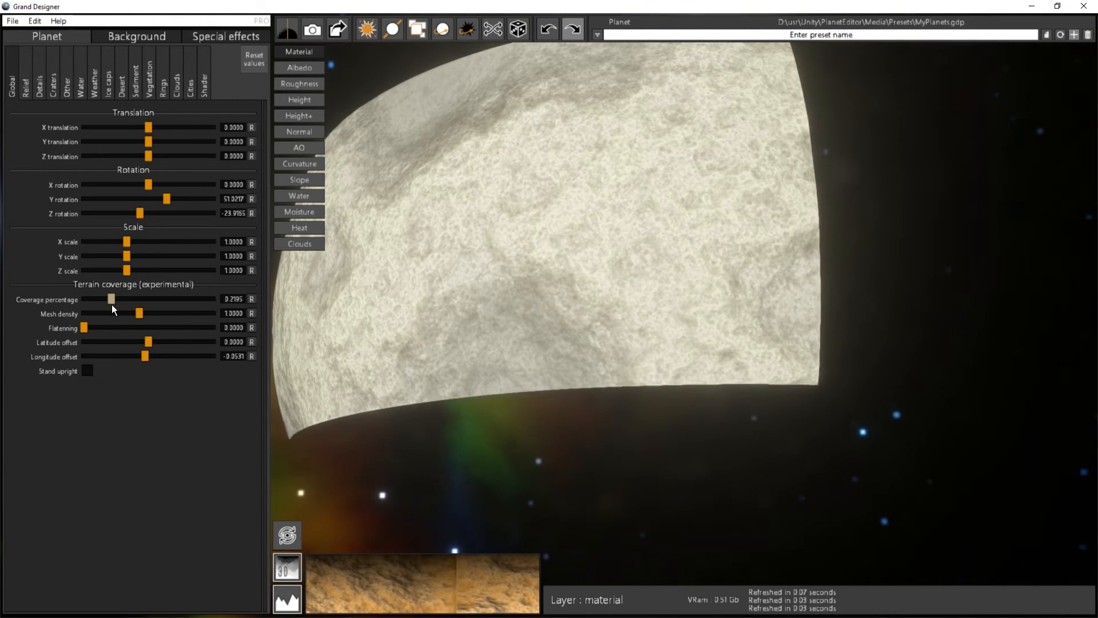
drag(575, 270, 592, 287)
scroll(620, 294, up, 5)
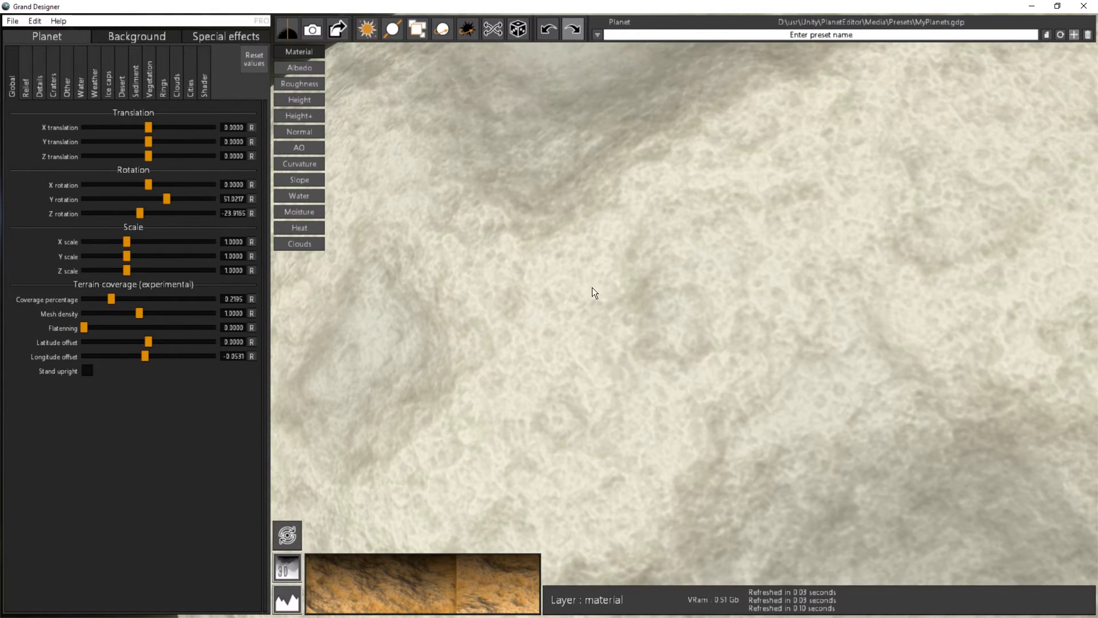
Step: Vary the relief noise's high frequencies, settle on about 0.88, and examine the fine terrain detail
click(26, 90)
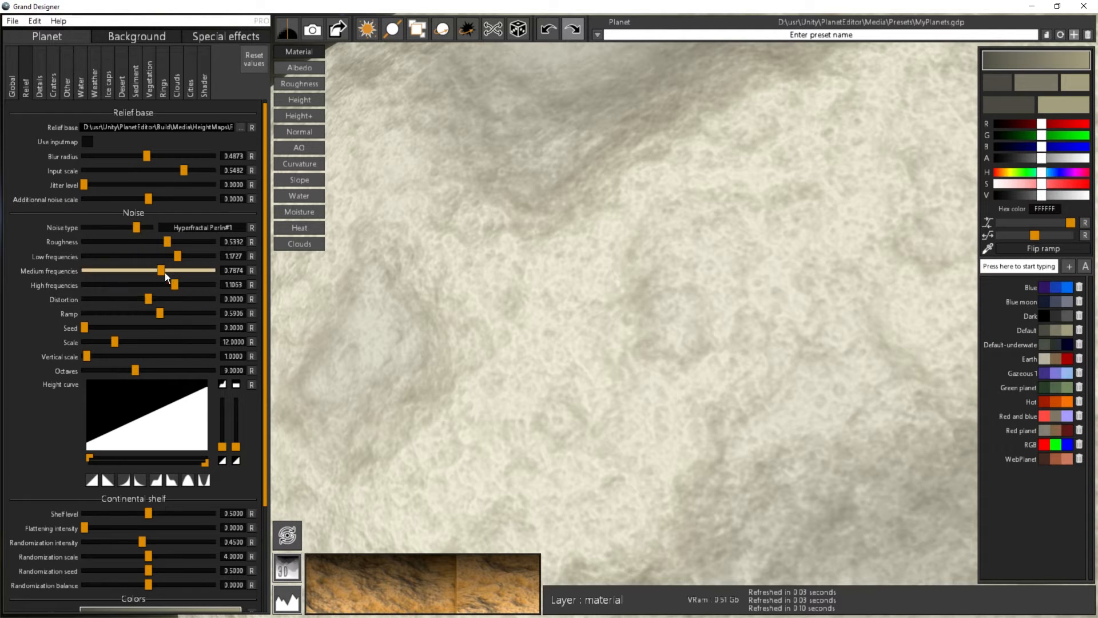
drag(174, 287, 270, 286)
drag(70, 287, 163, 290)
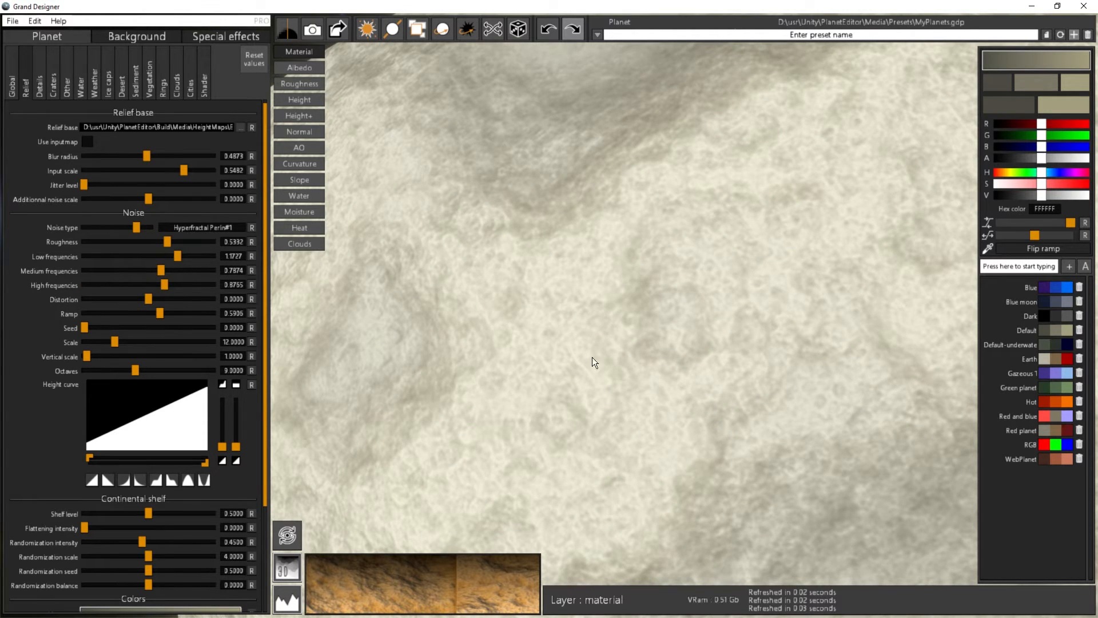
drag(681, 304, 604, 164)
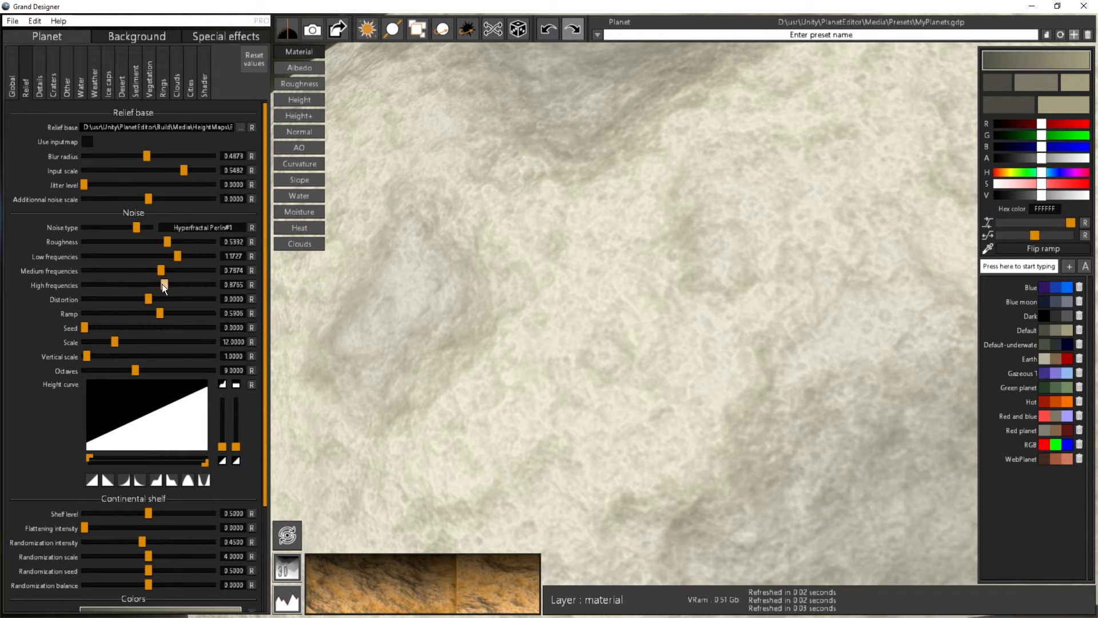
Step: Set the relief noise's medium and high frequencies to about 0.95 and 0.71, and raise the terrain coverage percentage to 1
drag(162, 285, 183, 262)
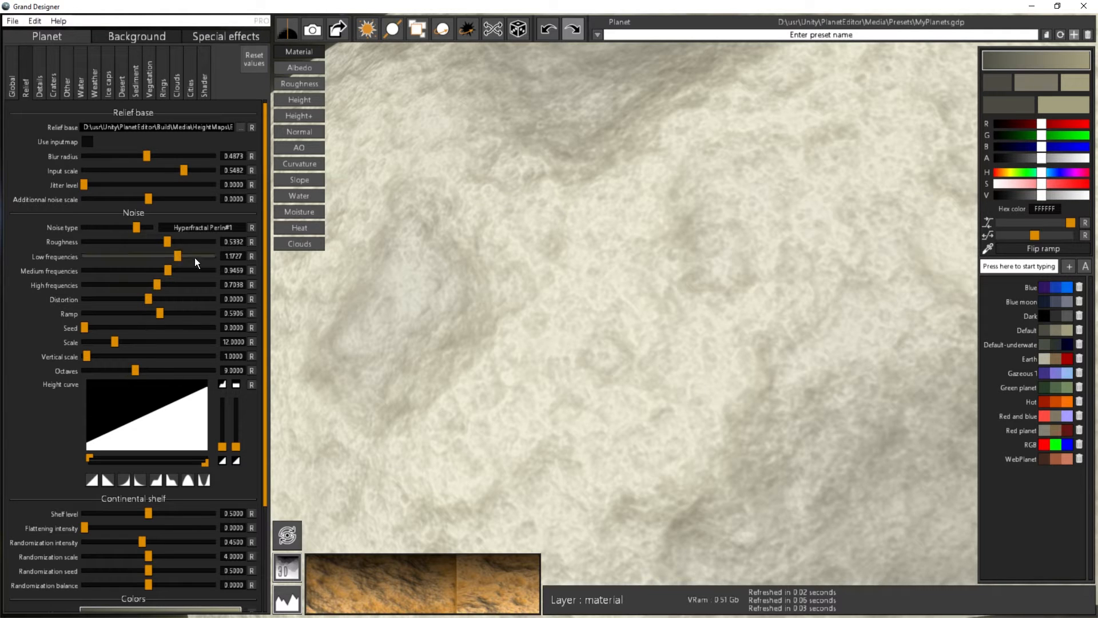
click(10, 97)
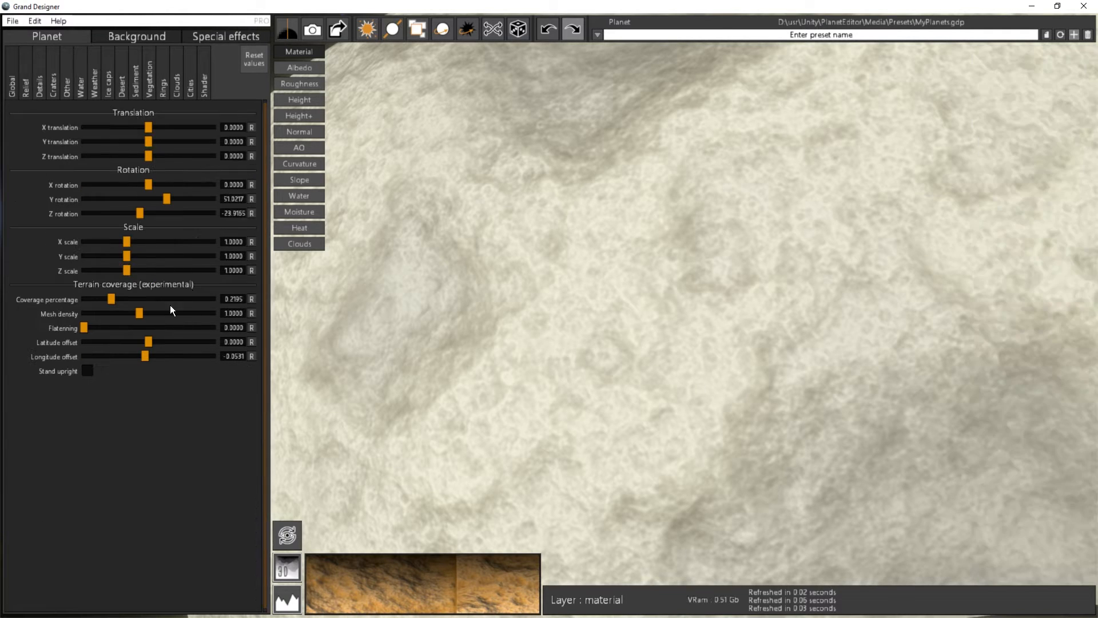
drag(87, 305, 341, 304)
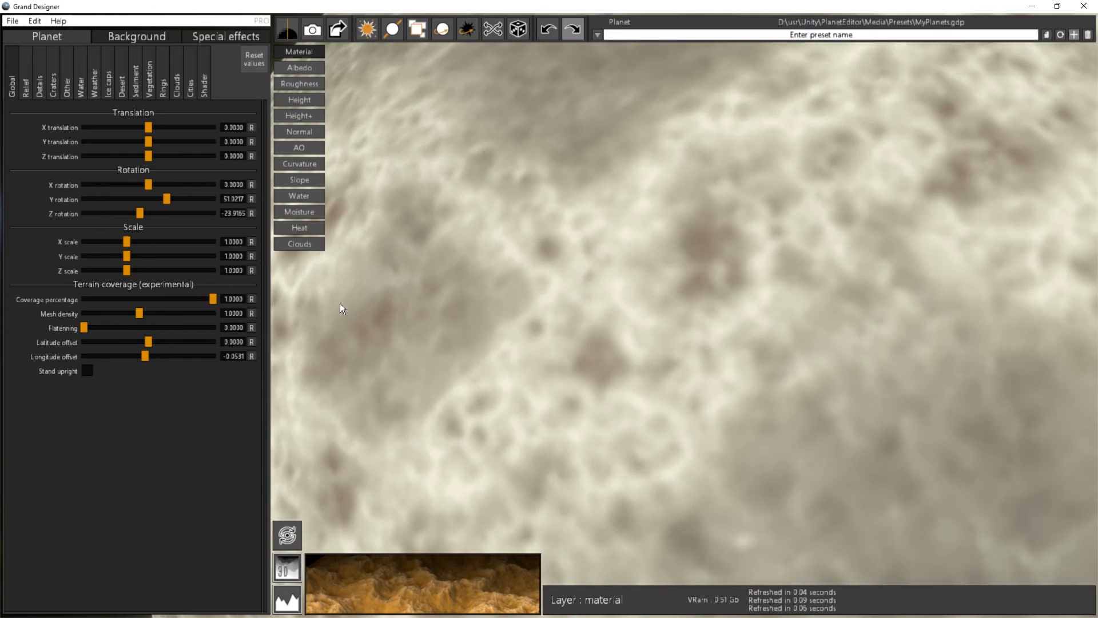
scroll(572, 262, down, 6)
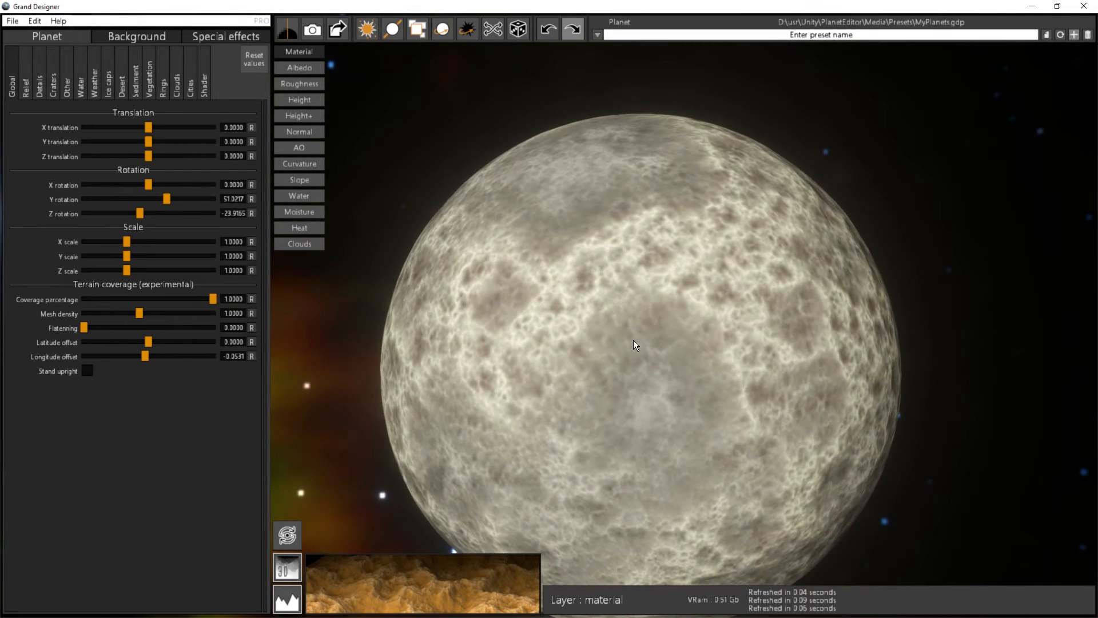
Step: Test strong negative relief noise distortion down to about -1.91, and settle on about -0.44
click(28, 91)
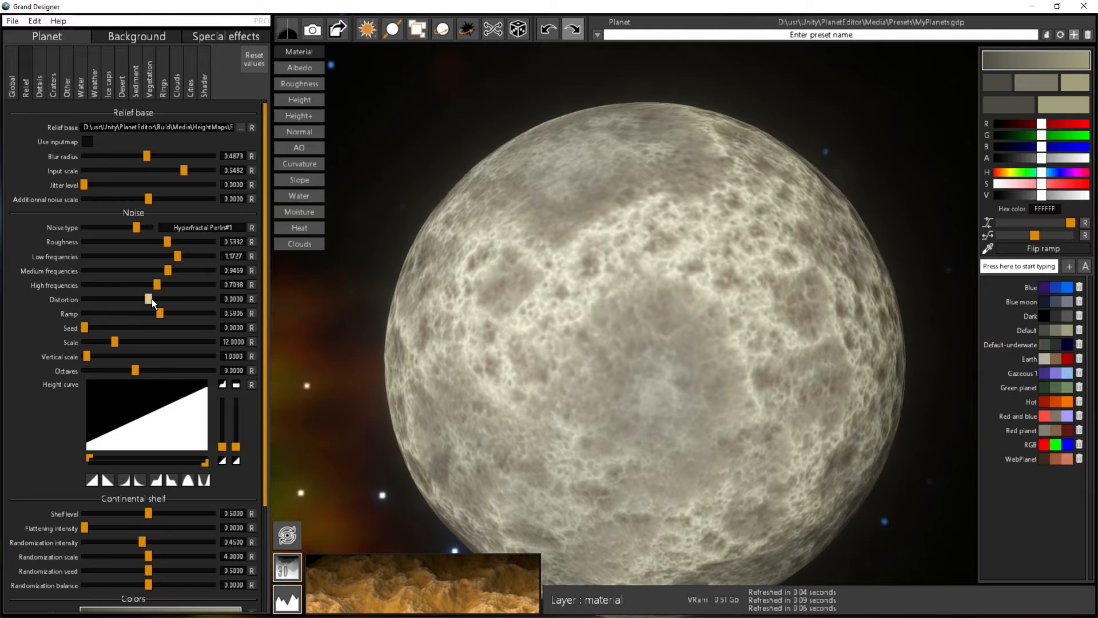
drag(663, 365, 380, 404)
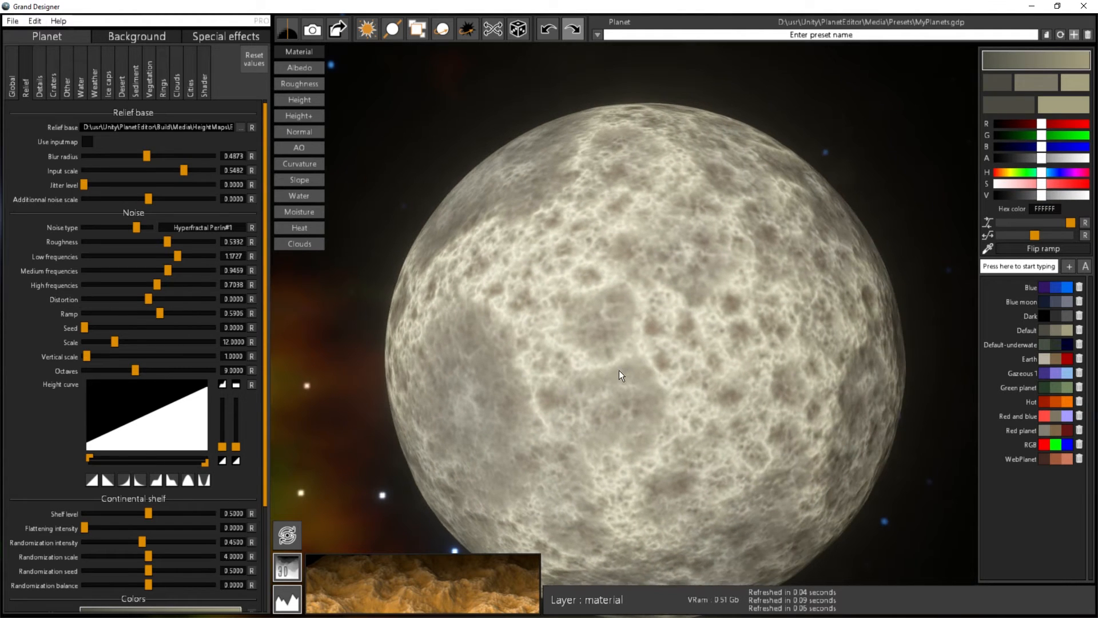
scroll(663, 373, up, 3)
drag(658, 363, 696, 296)
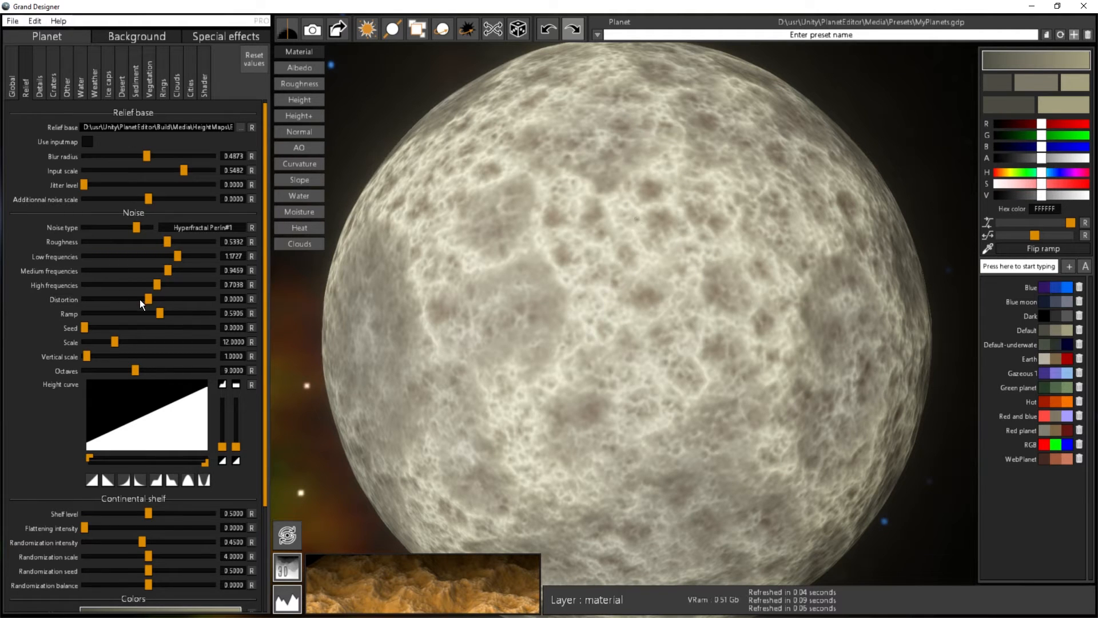
drag(143, 299, 87, 293)
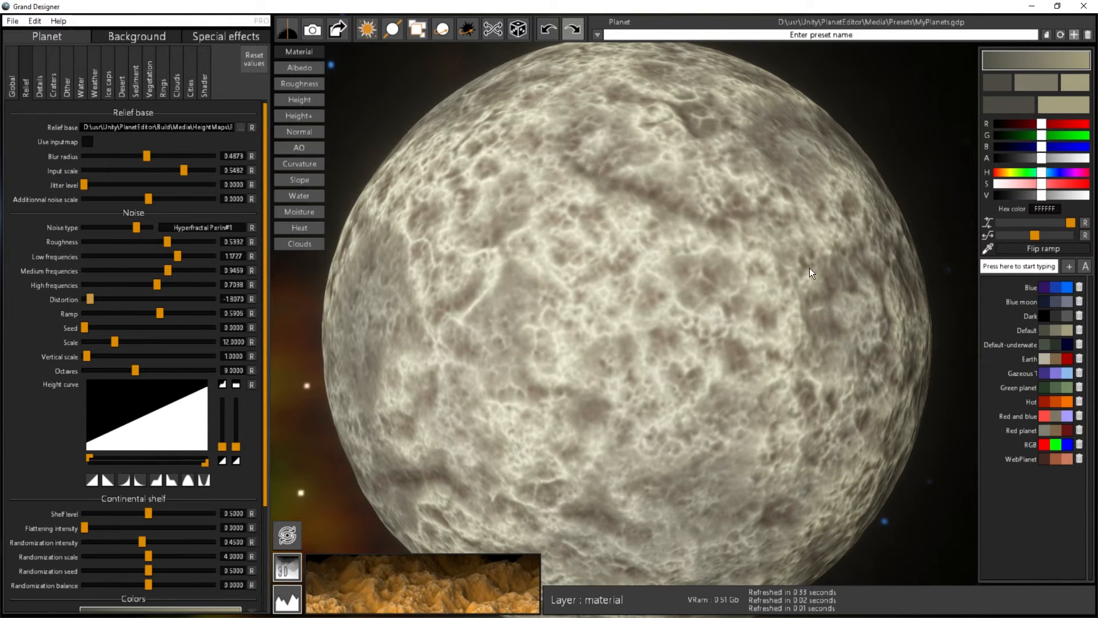
scroll(881, 377, down, 5)
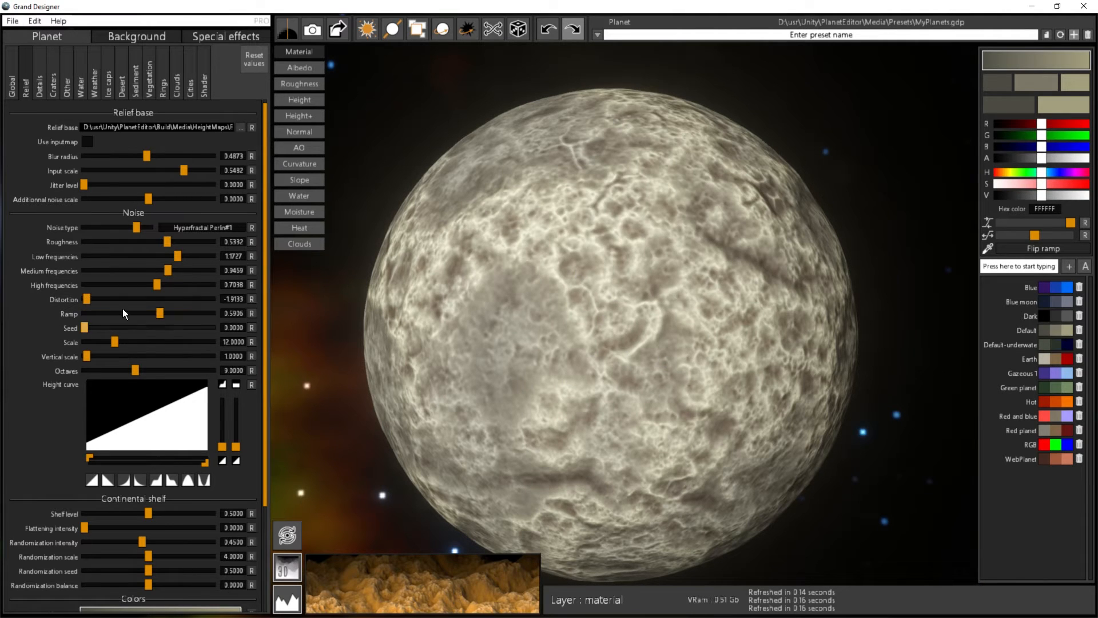
drag(94, 299, 135, 300)
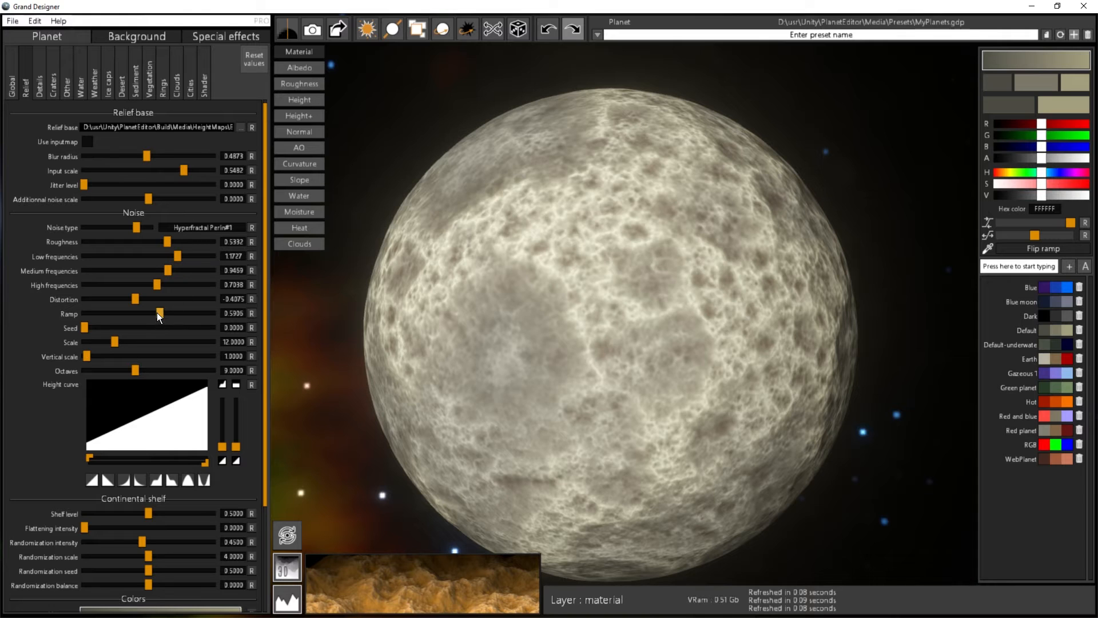
Step: Lower the noise ramp to 0, then raise it to about 0.57 and examine the planet's surface
drag(157, 312, 78, 315)
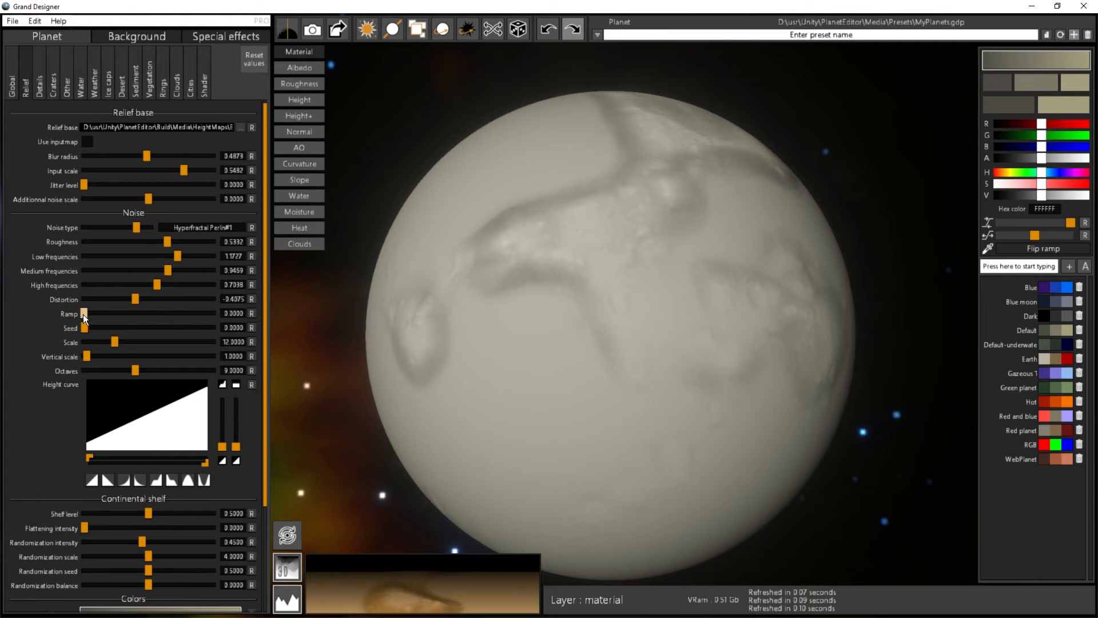
drag(83, 315, 156, 319)
drag(647, 322, 708, 156)
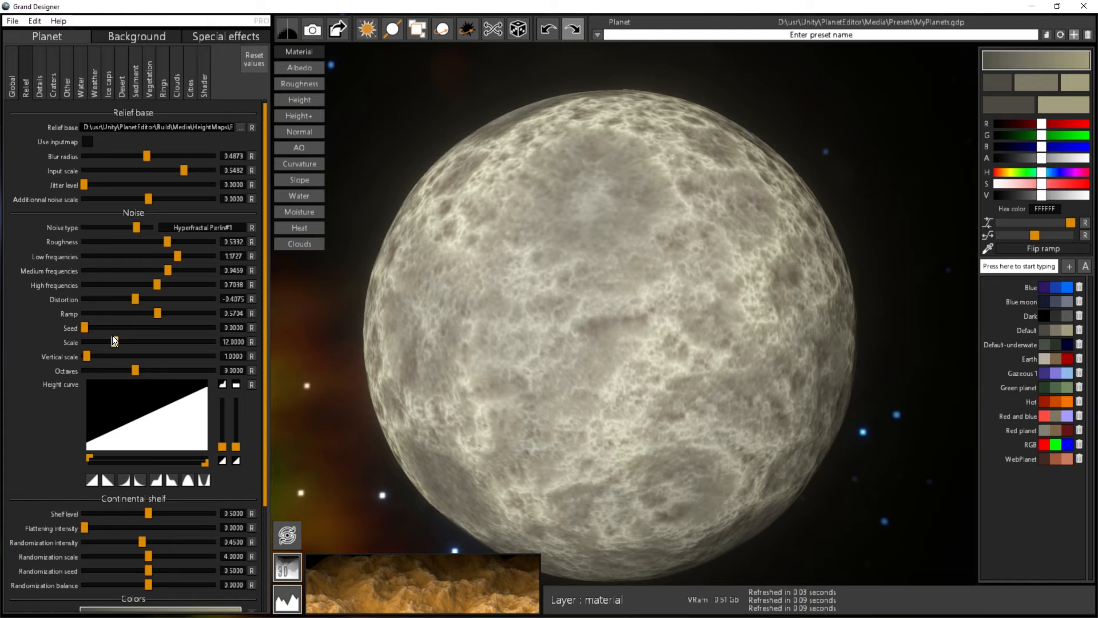
Step: Try several noise seed values between 0 and about 0.48, settle on about 0.50, and inspect the terrain around the planet
drag(85, 328, 144, 328)
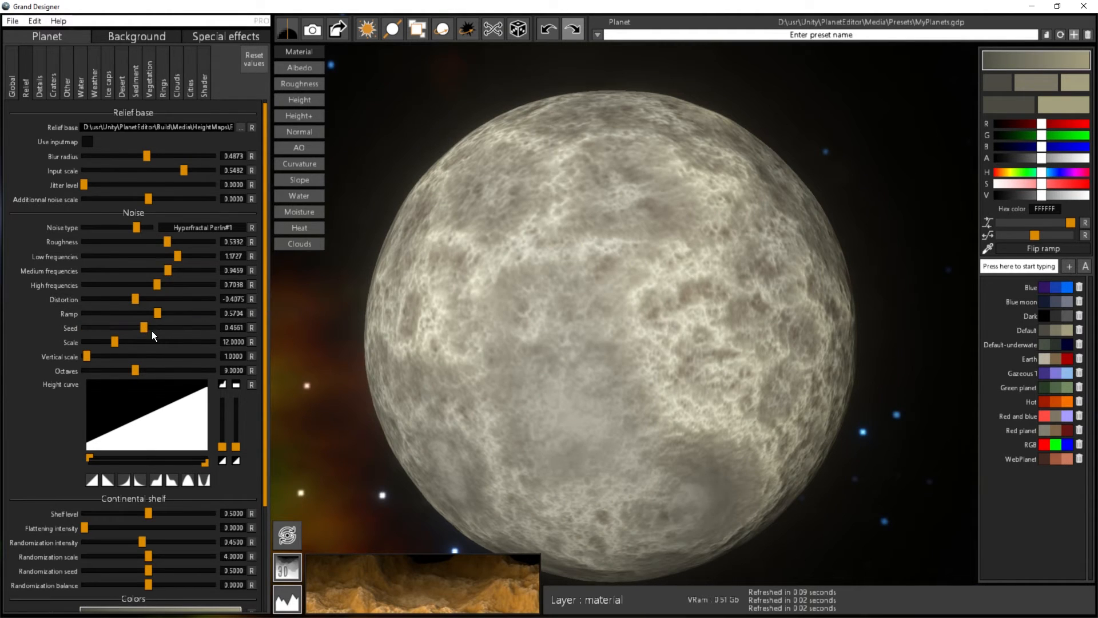
mouse_move(145, 327)
mouse_down()
mouse_move(190, 328)
mouse_move(123, 328)
mouse_up()
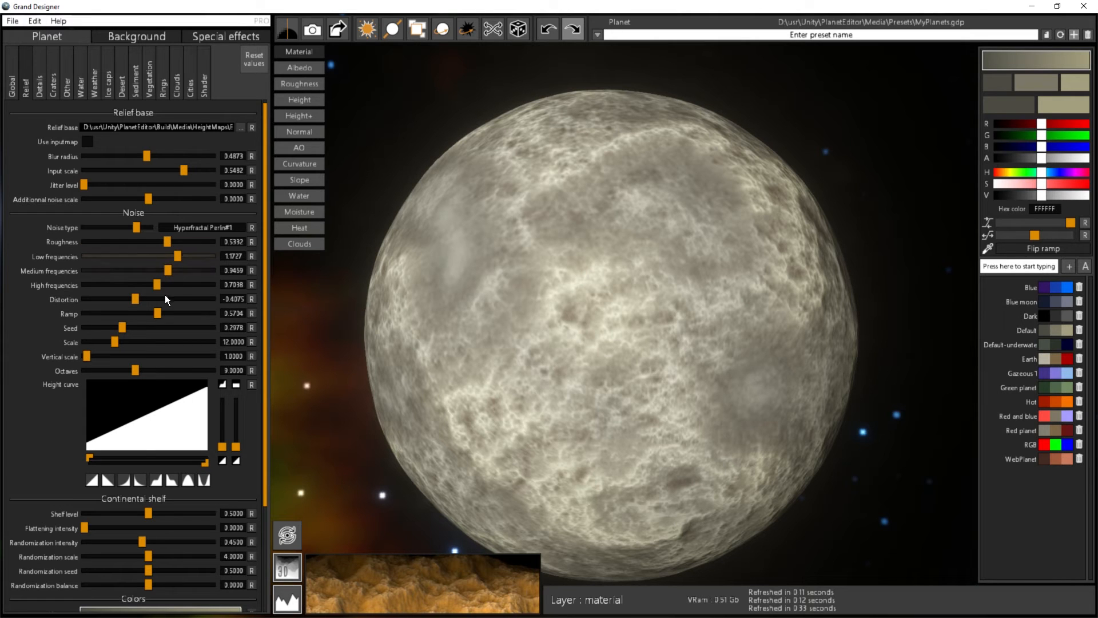
drag(625, 239, 1035, 438)
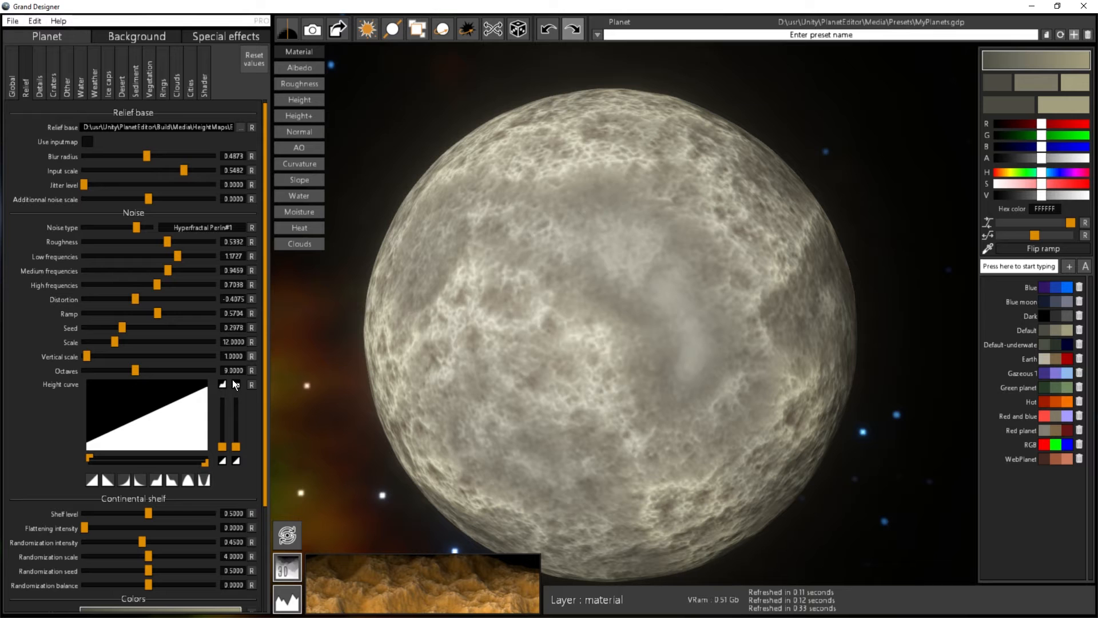
drag(126, 325, 83, 328)
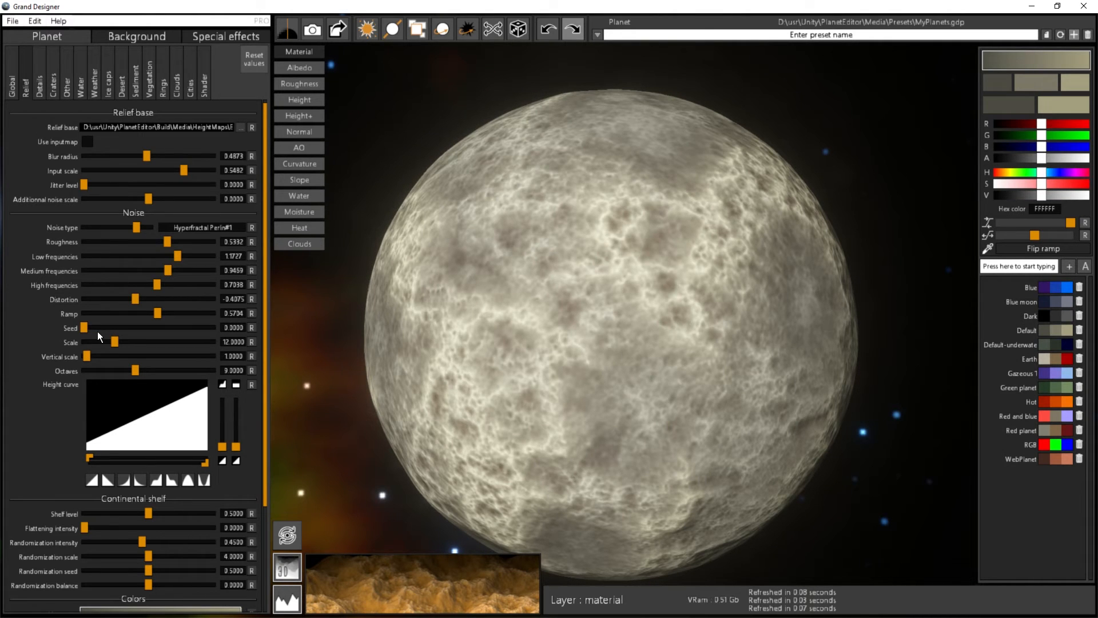
drag(97, 331, 118, 325)
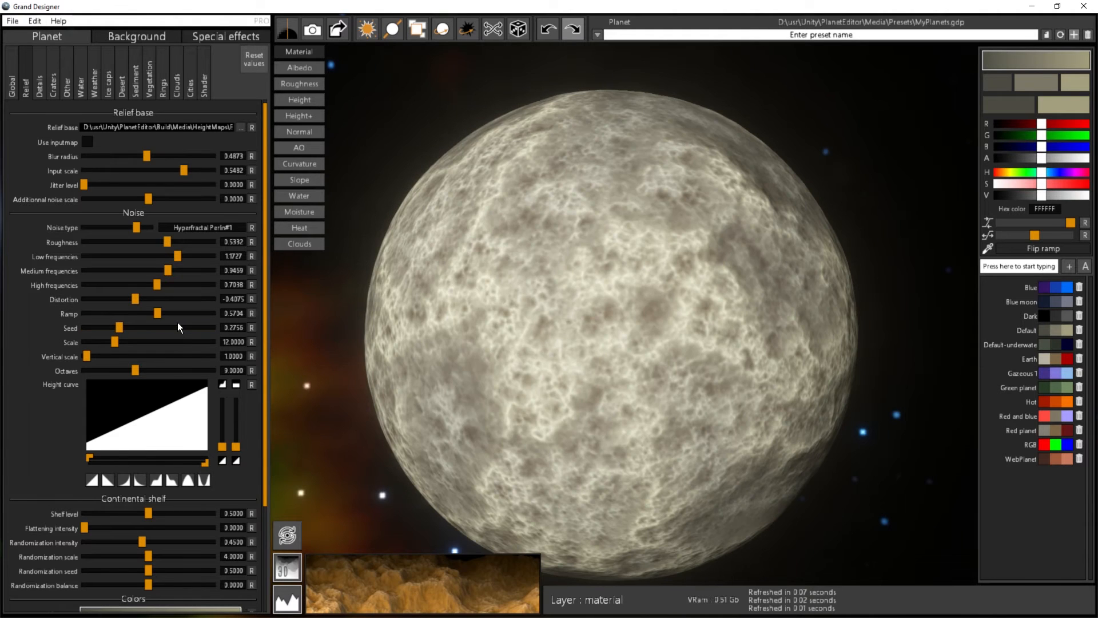
click(146, 326)
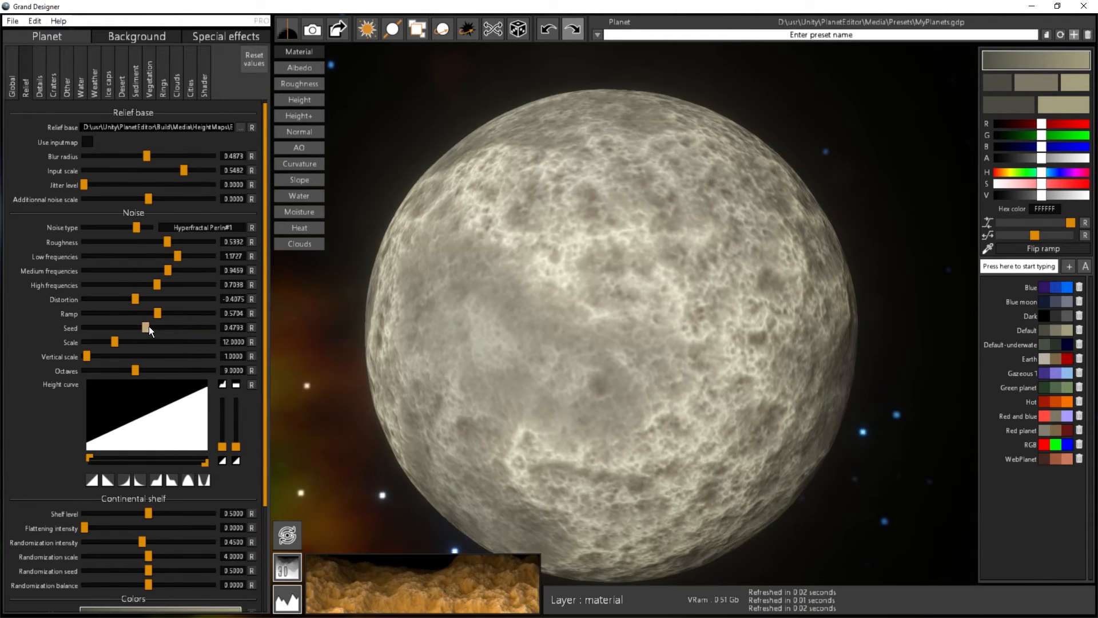
mouse_move(148, 326)
mouse_down()
mouse_move(162, 327)
mouse_move(150, 327)
mouse_up()
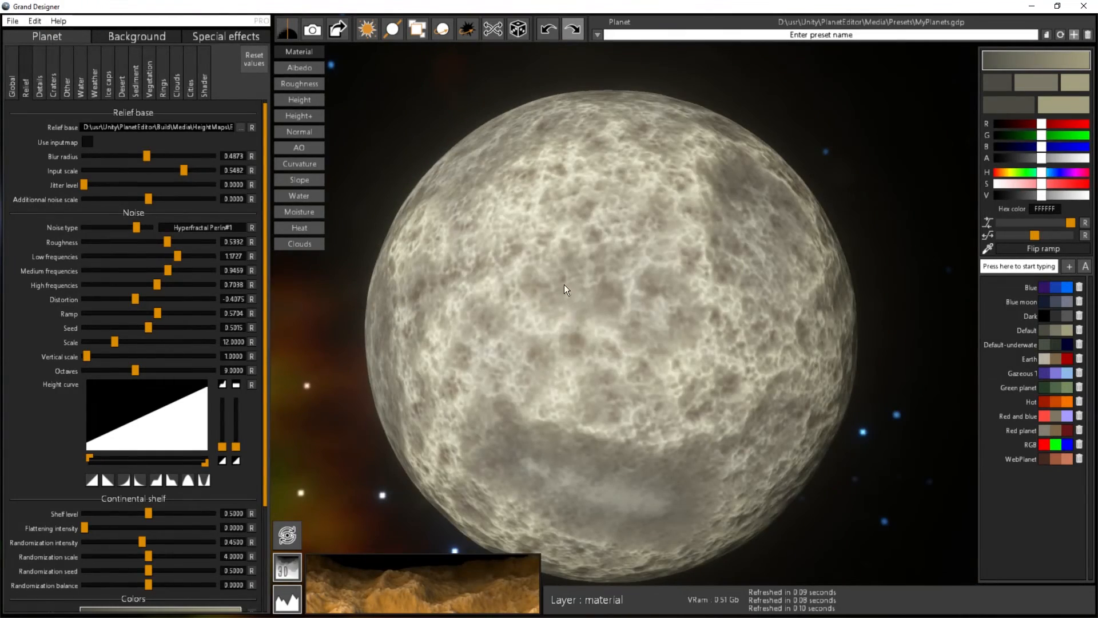
drag(565, 284, 1019, 437)
drag(585, 305, 452, 224)
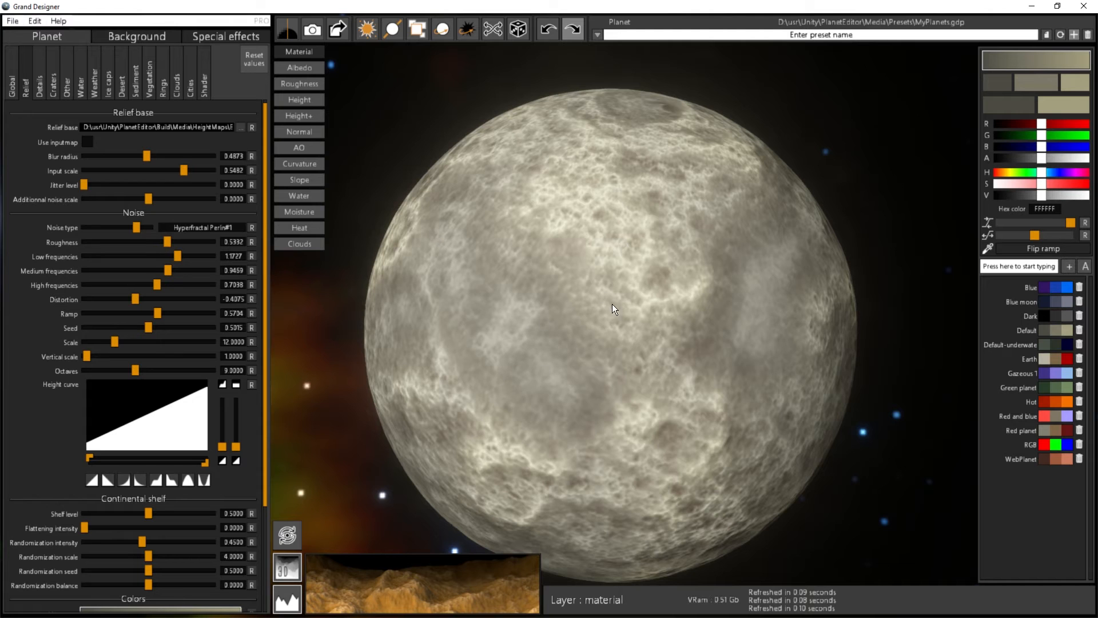
drag(612, 304, 590, 294)
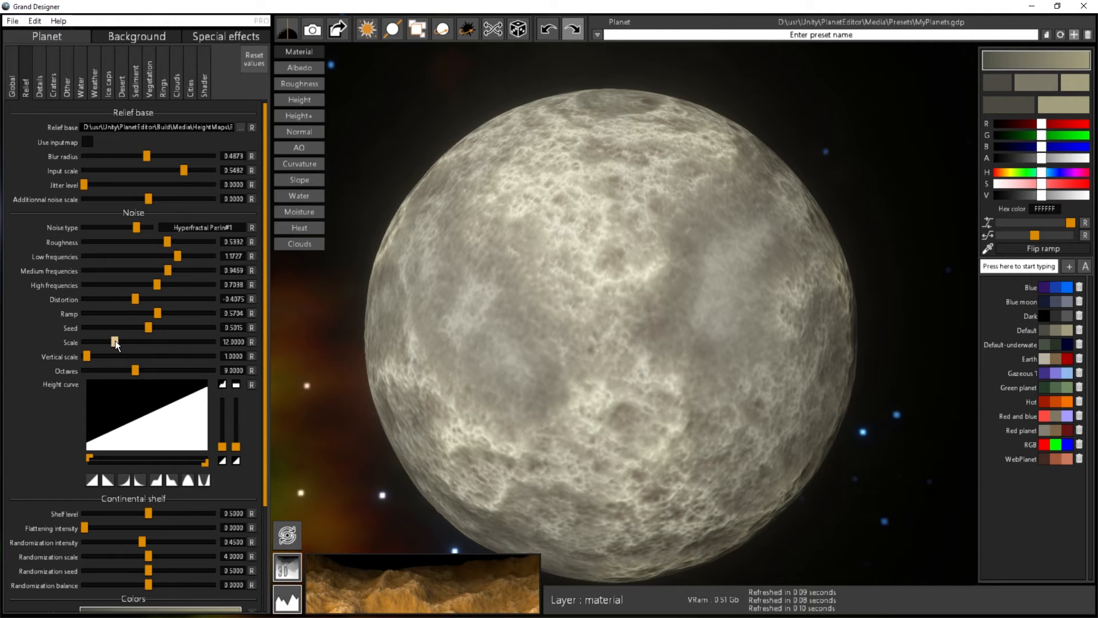
Step: Compare noise scales of about 4.6 and 40, and settle on about 11.1
drag(115, 341, 95, 344)
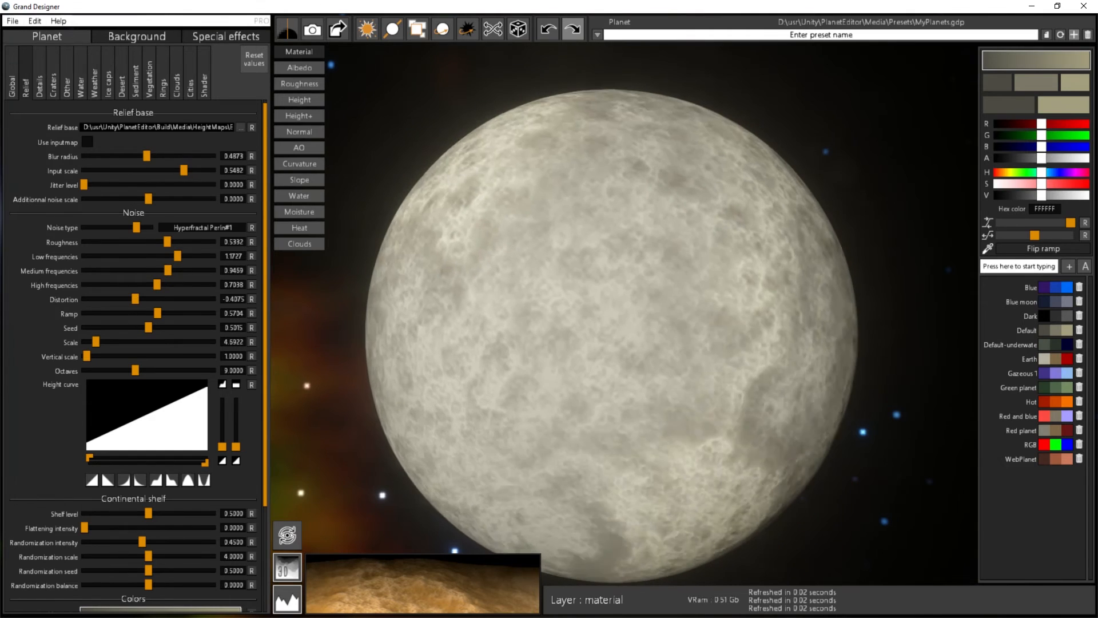
drag(745, 316, 723, 290)
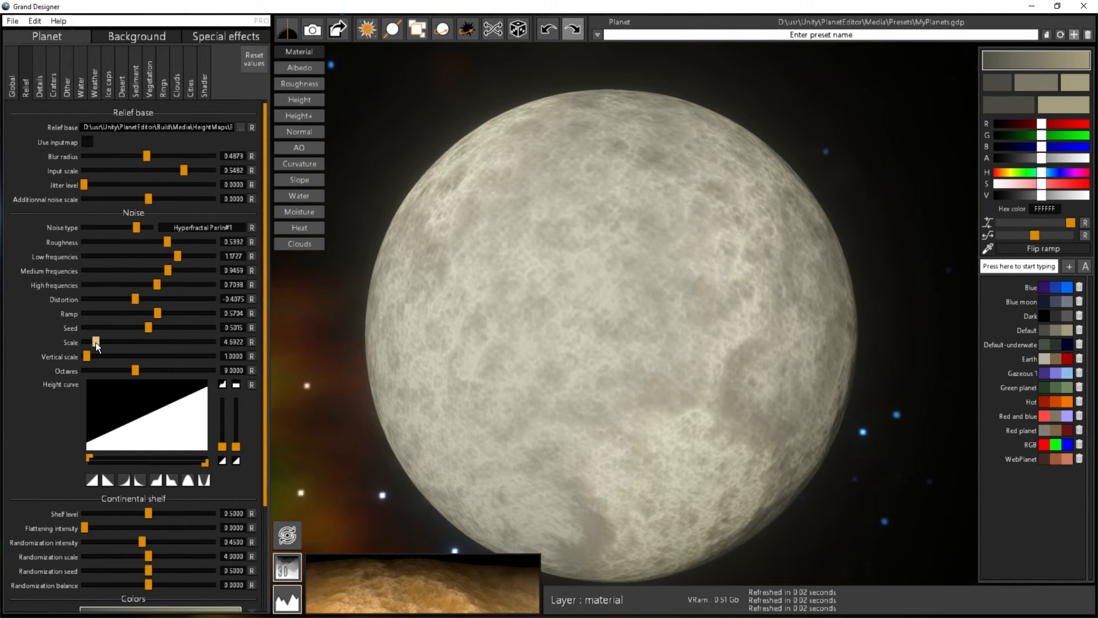
drag(96, 342, 186, 346)
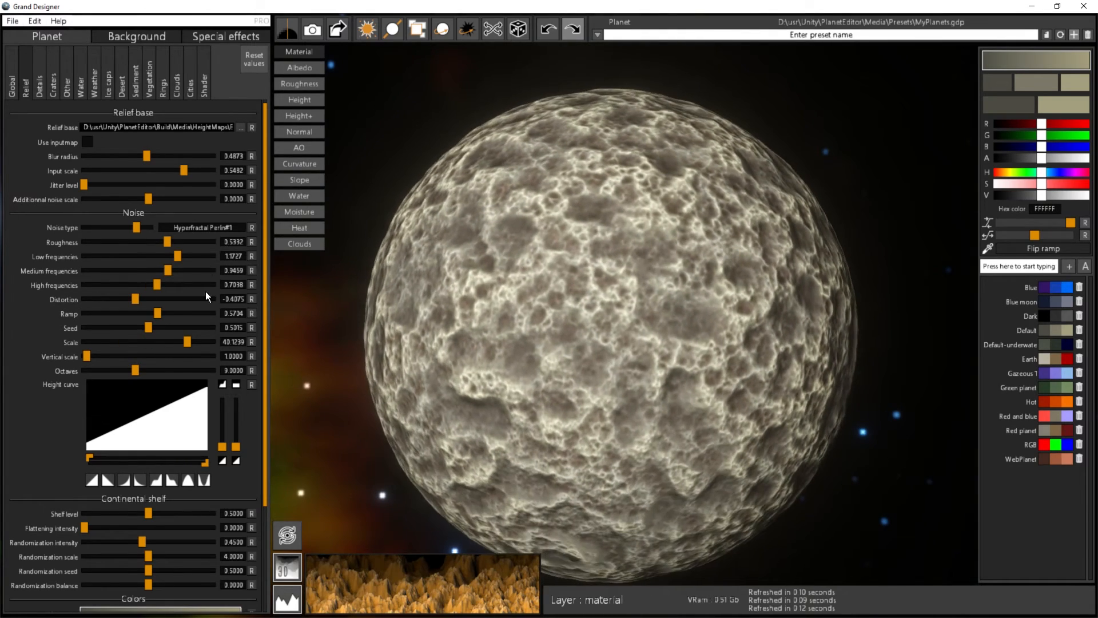
drag(191, 341, 115, 341)
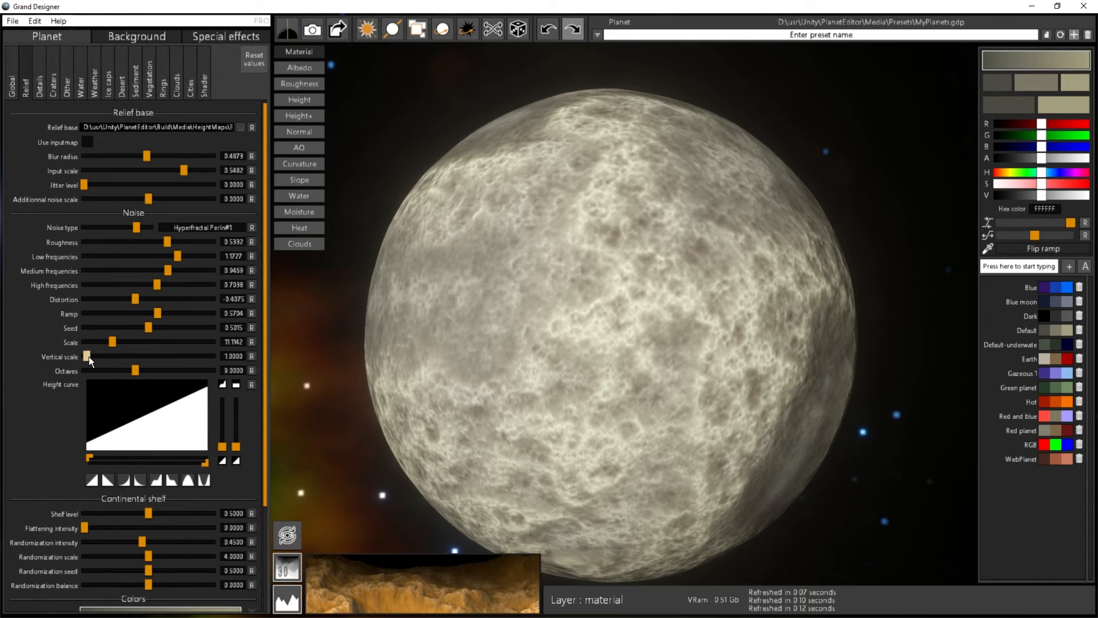
Step: Try a noise vertical scale of about 3.4, inspect the stretched bands, and reset it to its default
mouse_move(89, 356)
mouse_down()
mouse_move(104, 355)
mouse_move(94, 356)
mouse_up()
drag(513, 270, 524, 370)
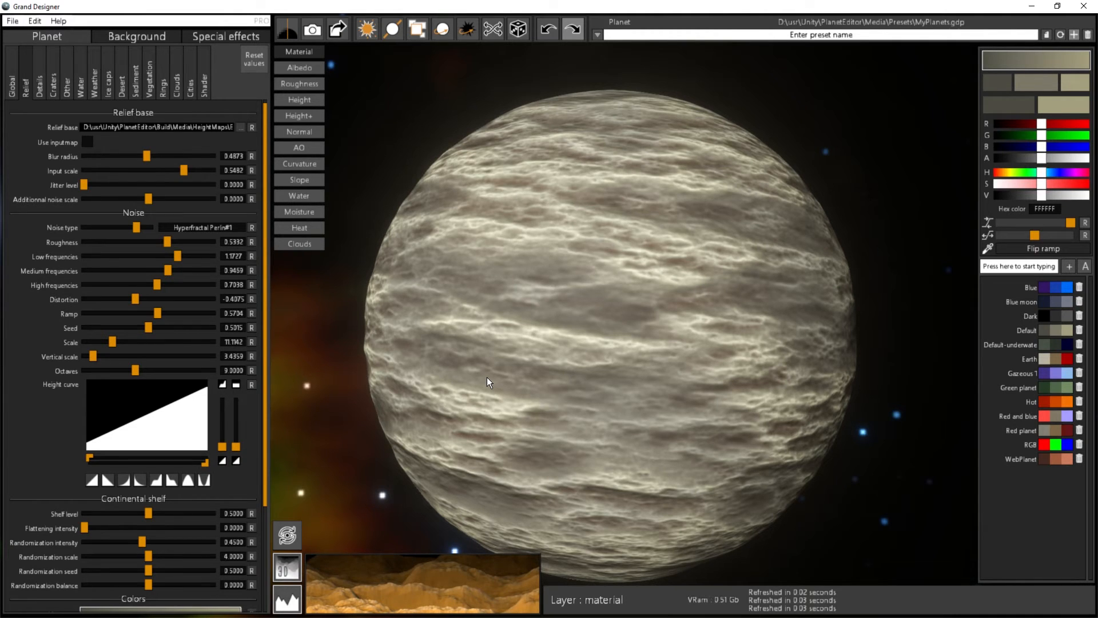
click(252, 356)
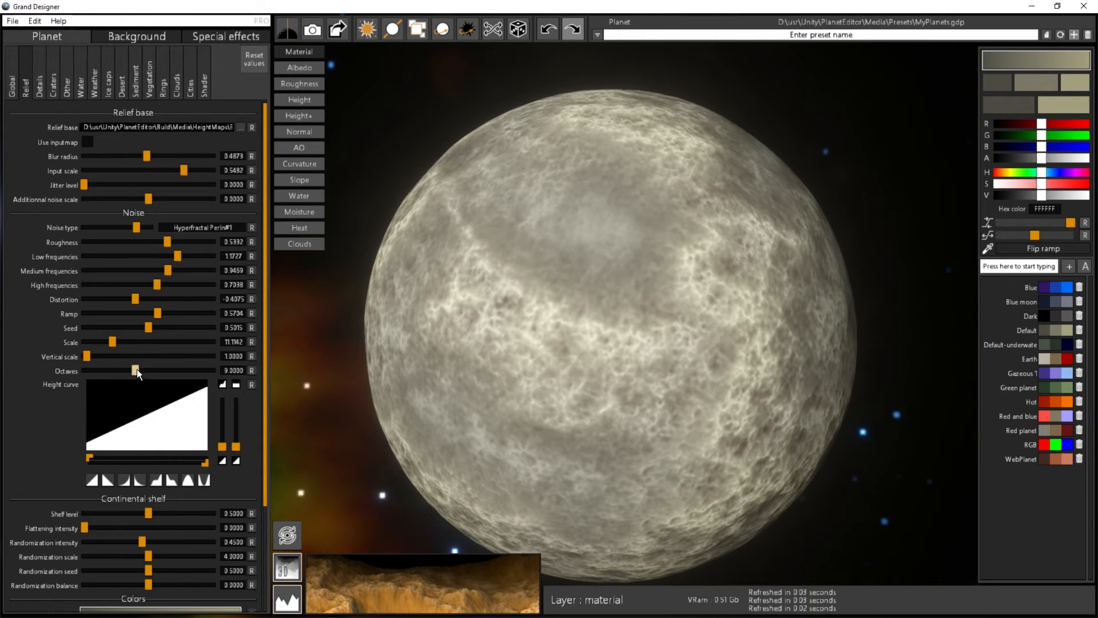
Step: Compare noise octaves of about 4.3 and 11.1 on the planet, and settle on about 11.4
drag(136, 370, 105, 380)
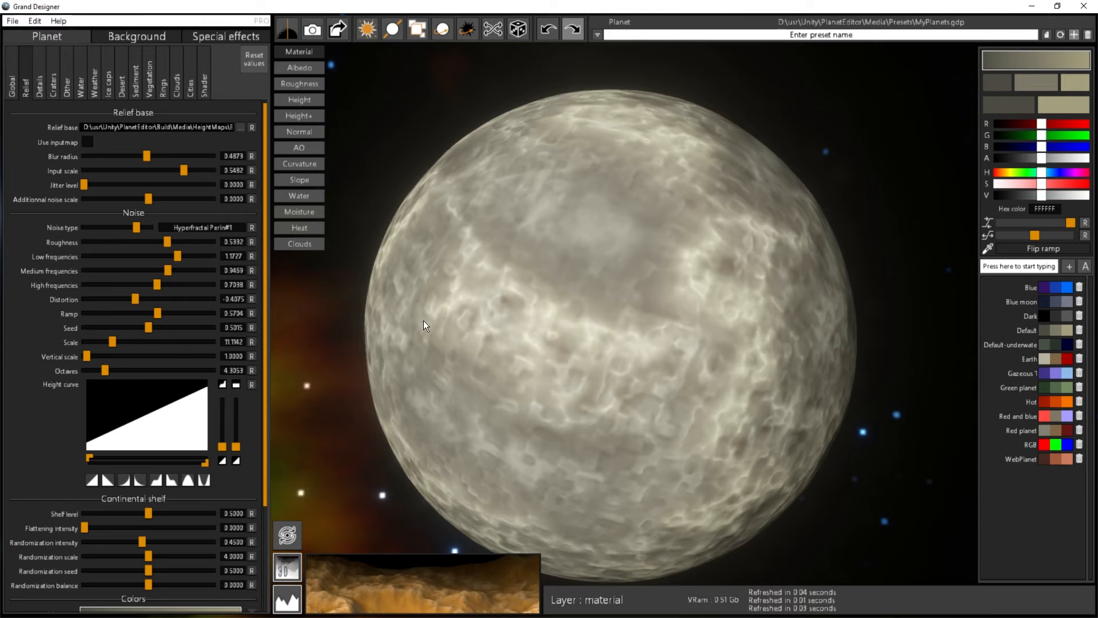
drag(424, 321, 568, 312)
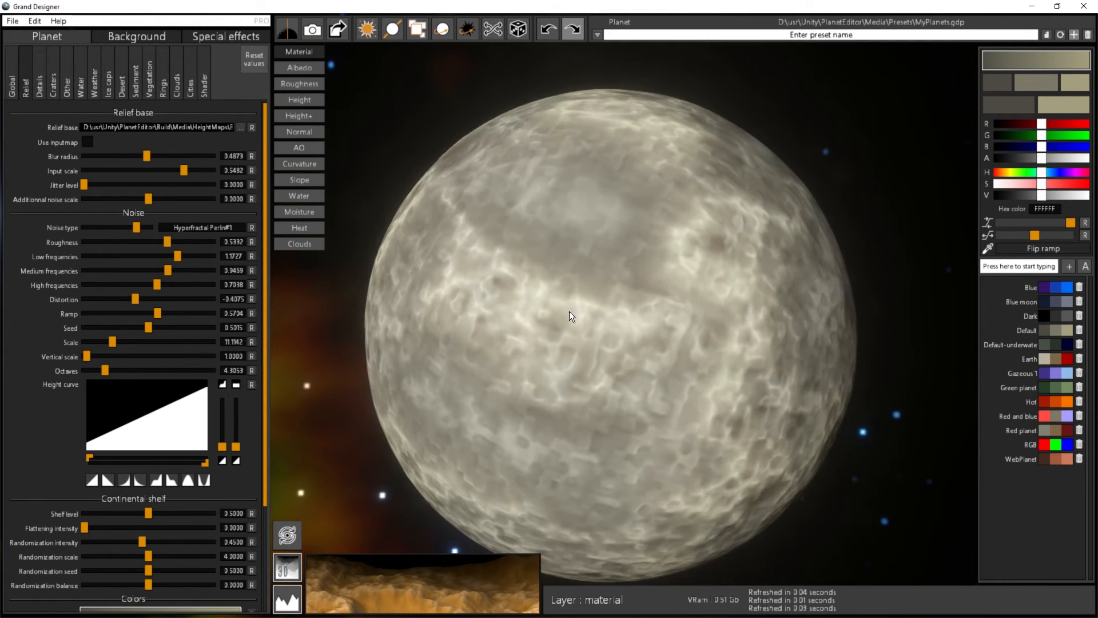
click(149, 370)
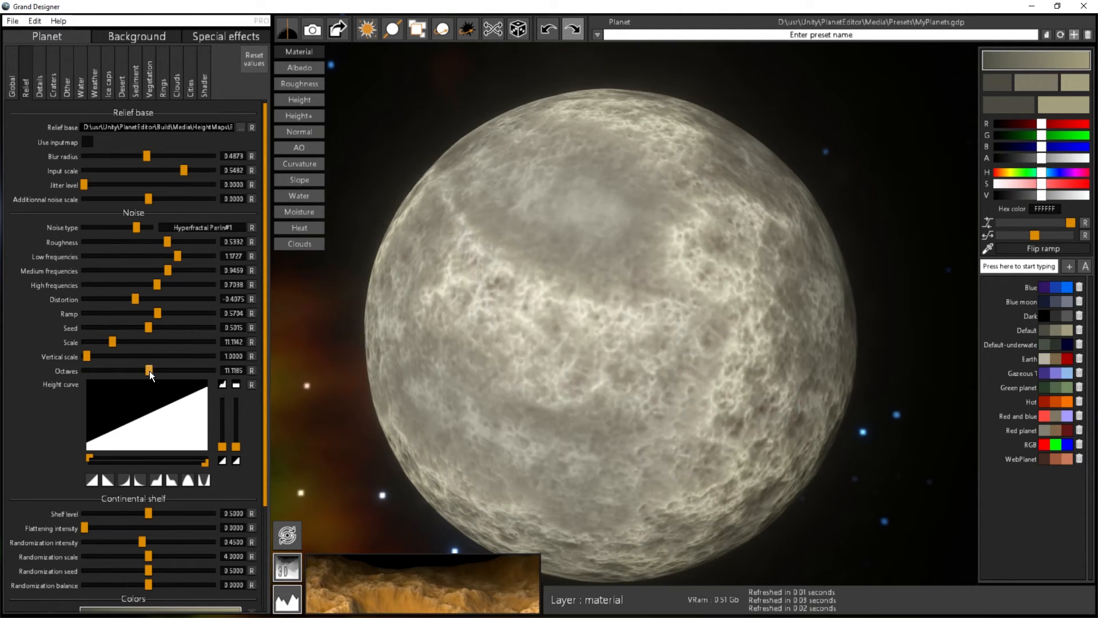
mouse_move(150, 370)
mouse_down()
mouse_move(163, 372)
mouse_move(139, 377)
mouse_up()
Step: Reduce the global terrain coverage percentage to about 0.13, move in close to the terrain patch, and reopen the relief settings
click(13, 96)
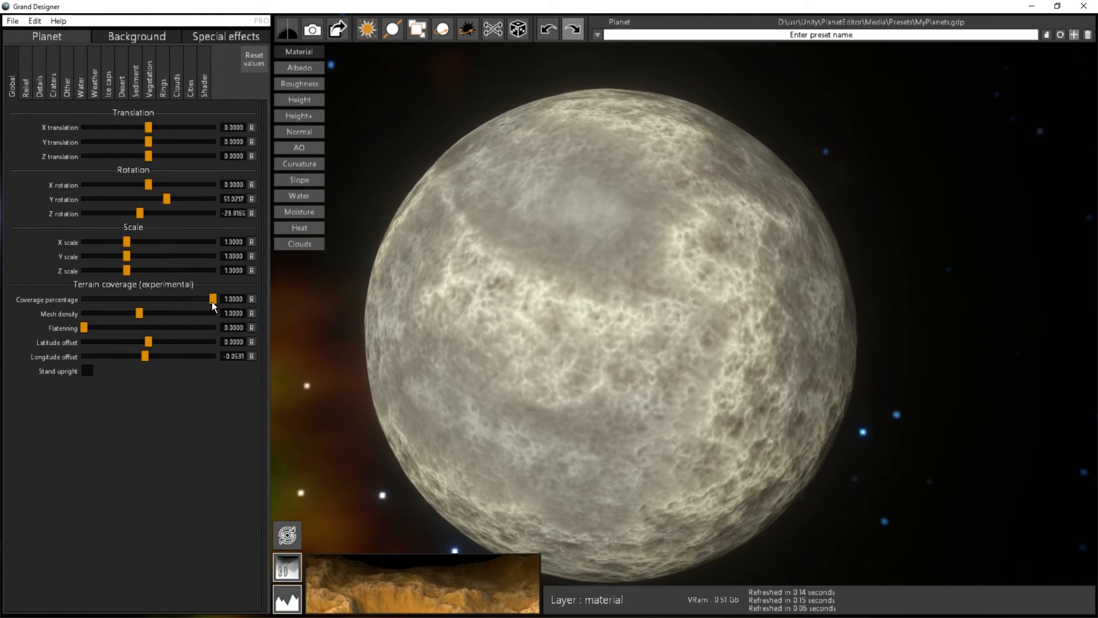
drag(213, 302, 99, 302)
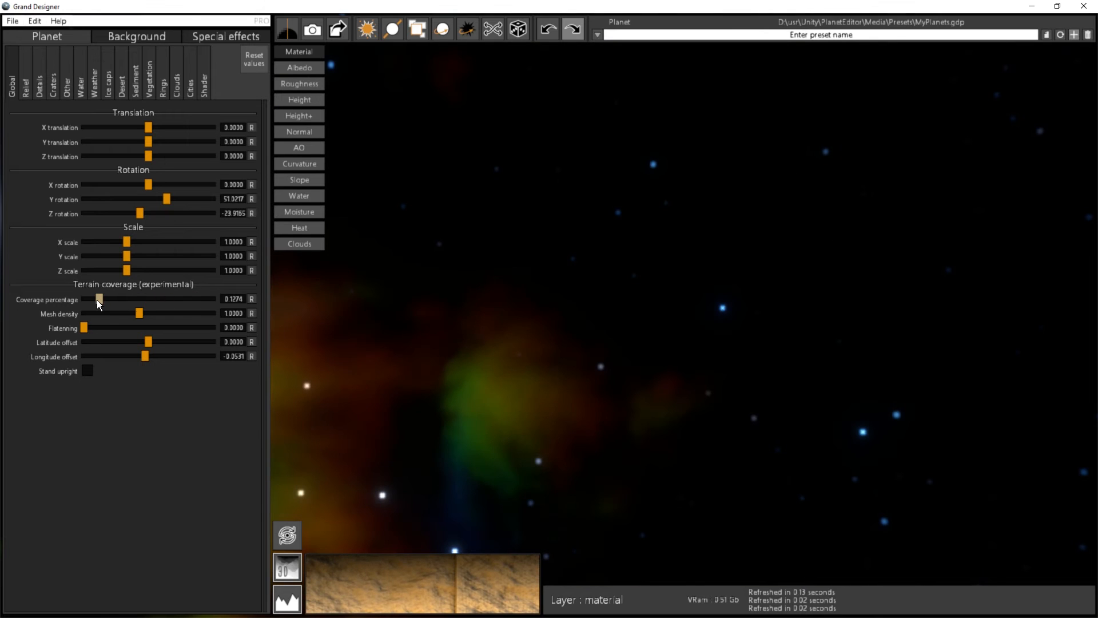
drag(747, 334, 1083, 346)
drag(434, 338, 614, 339)
scroll(598, 290, up, 3)
scroll(611, 308, up, 5)
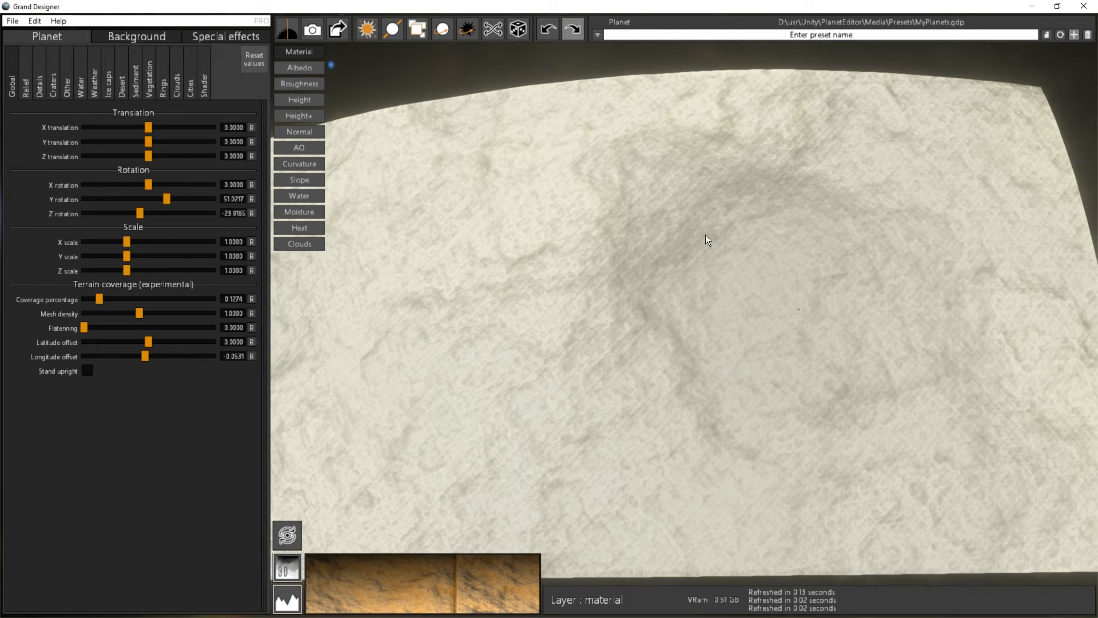
drag(611, 293, 386, 250)
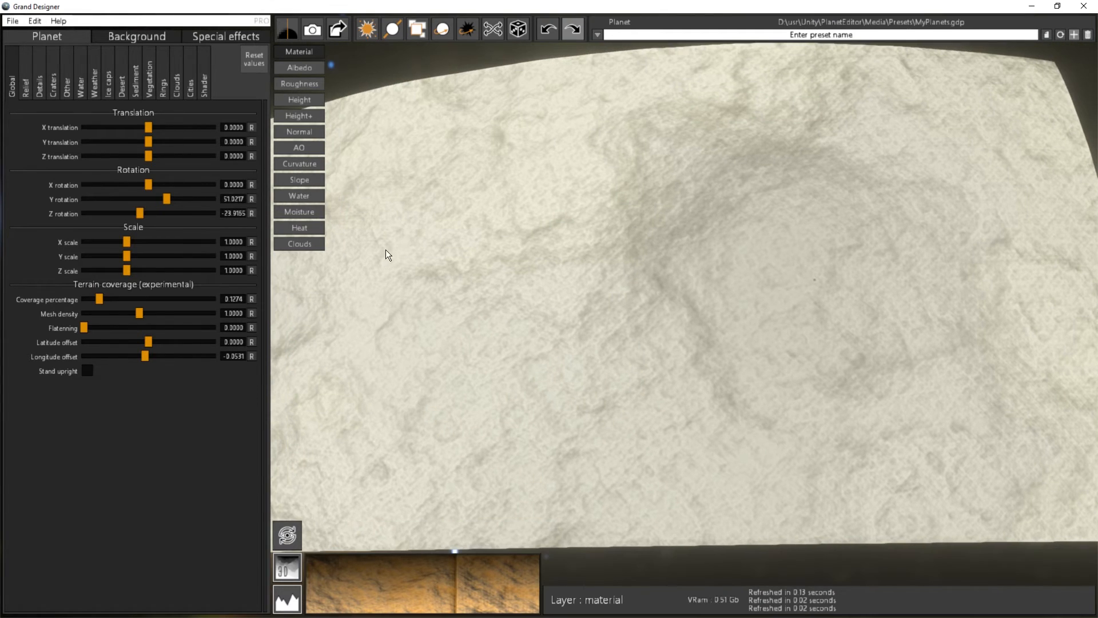
click(24, 90)
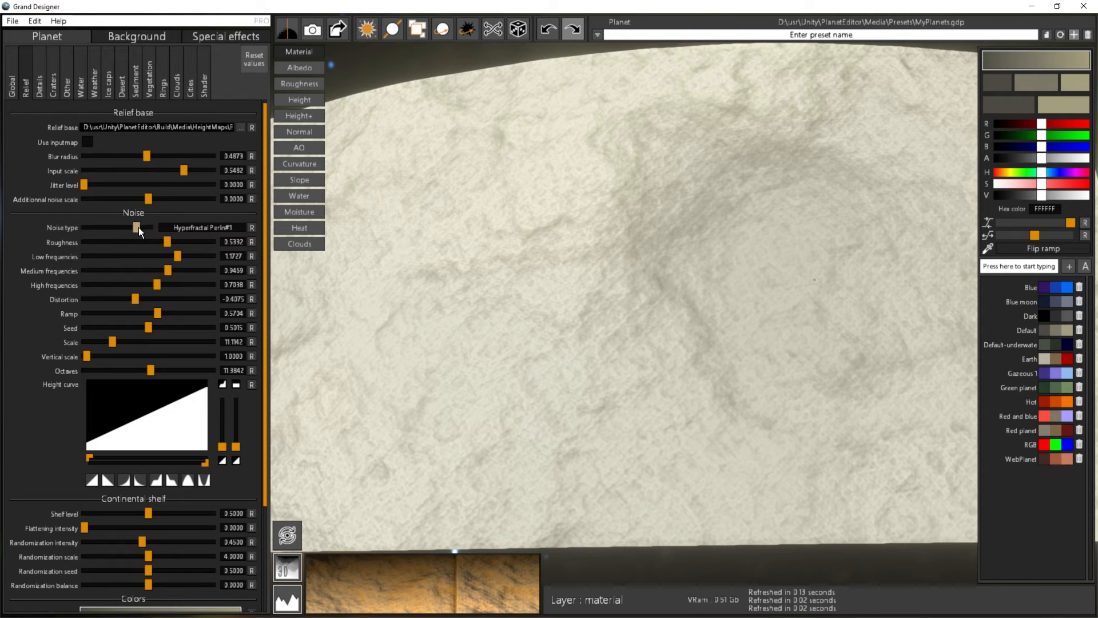
Step: Switch the relief noise type to Hyperfractal Perlin#2 and inspect the terrain patch from farther out
drag(140, 228, 141, 232)
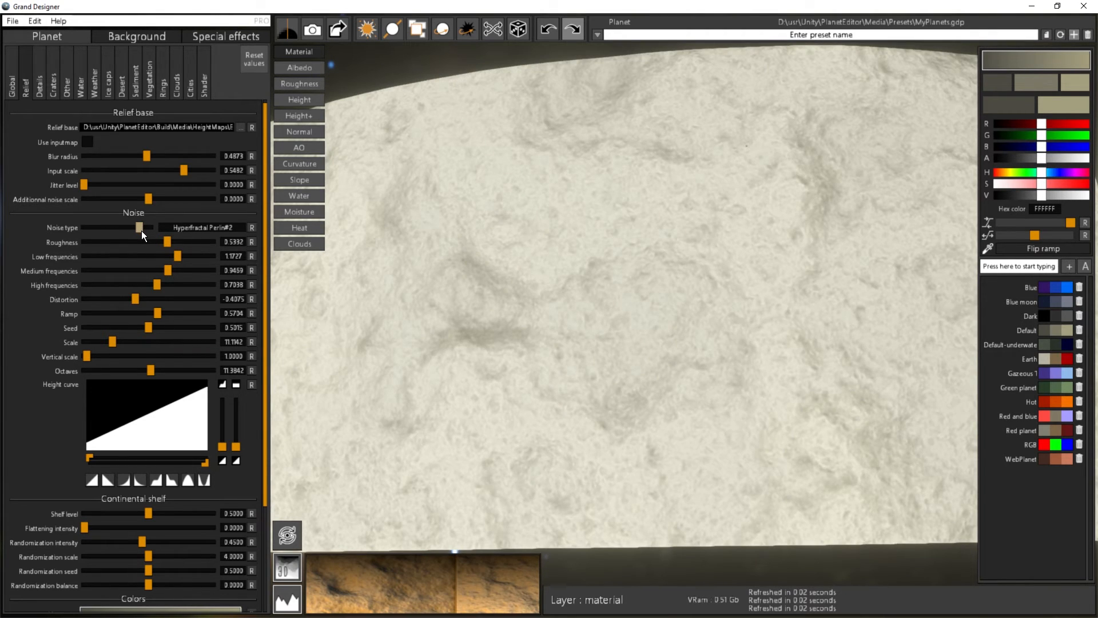
scroll(525, 311, down, 5)
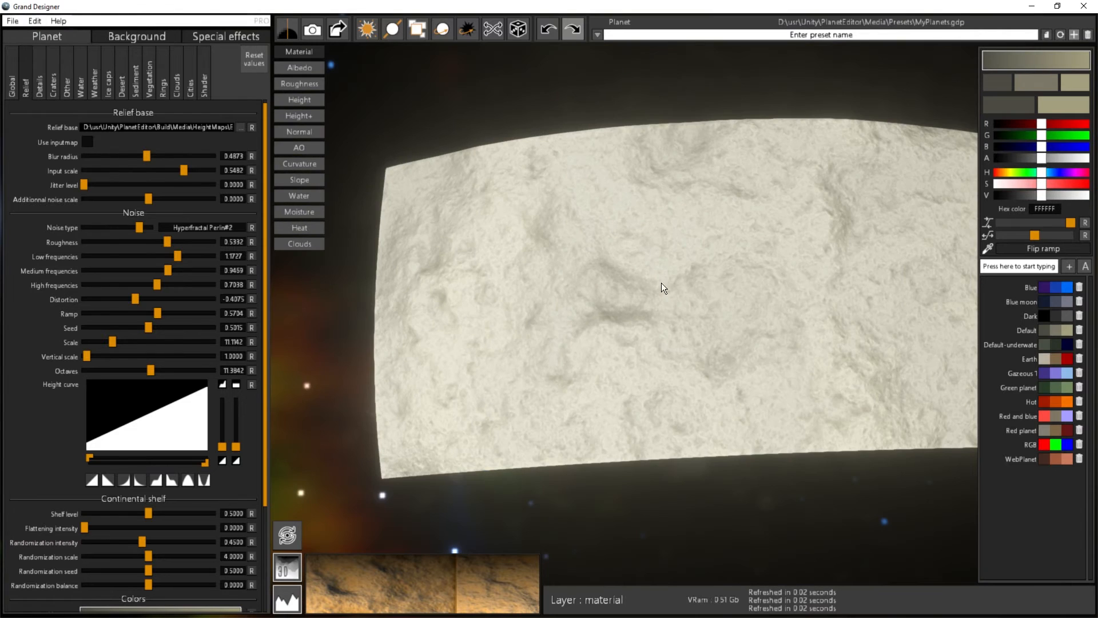
drag(661, 283, 595, 310)
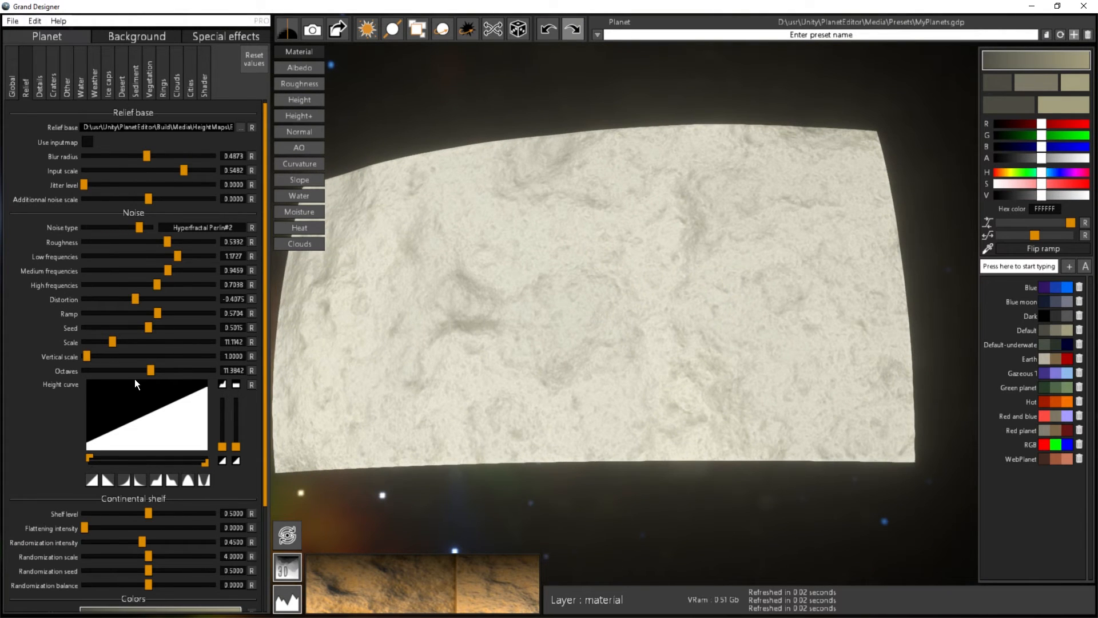
Step: Compare noise octaves between about 9.3 and 11.2, settle on about 10.75, and raise the high frequencies to about 1.79
mouse_move(150, 369)
mouse_down()
mouse_move(135, 372)
mouse_move(150, 376)
mouse_up()
scroll(579, 373, up, 3)
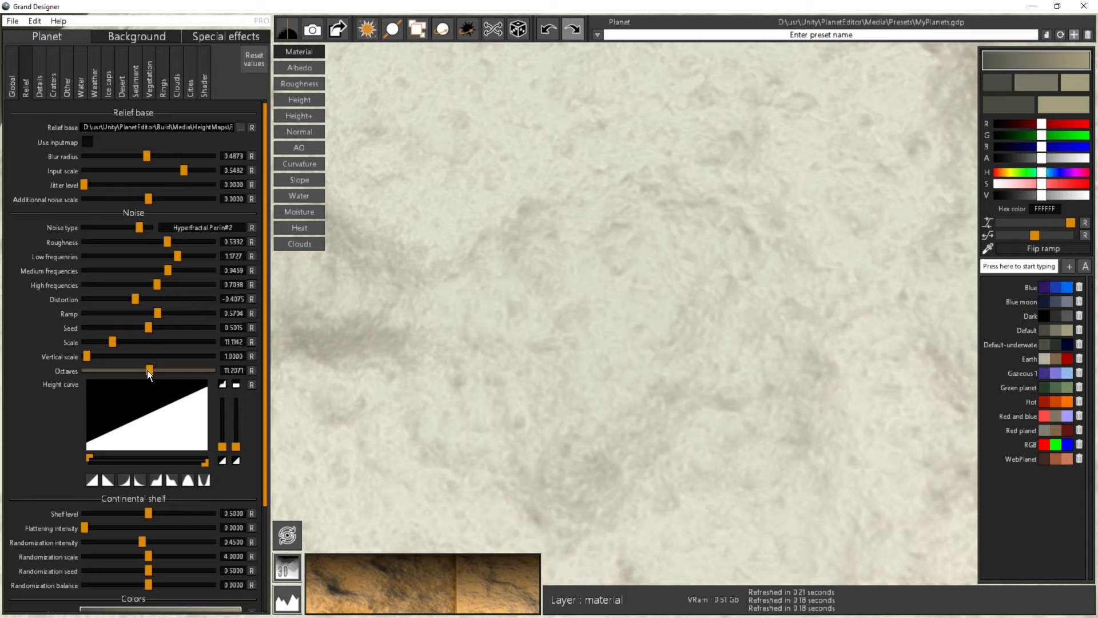
mouse_move(149, 371)
mouse_down()
mouse_move(116, 373)
mouse_move(146, 376)
mouse_up()
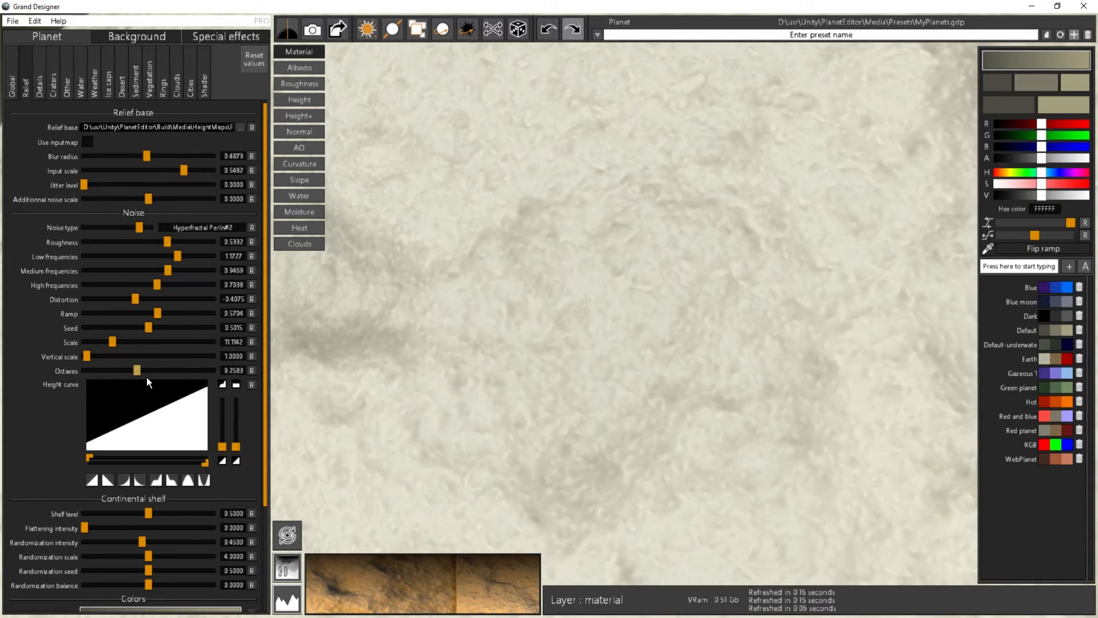
drag(174, 284, 204, 284)
drag(713, 297, 609, 332)
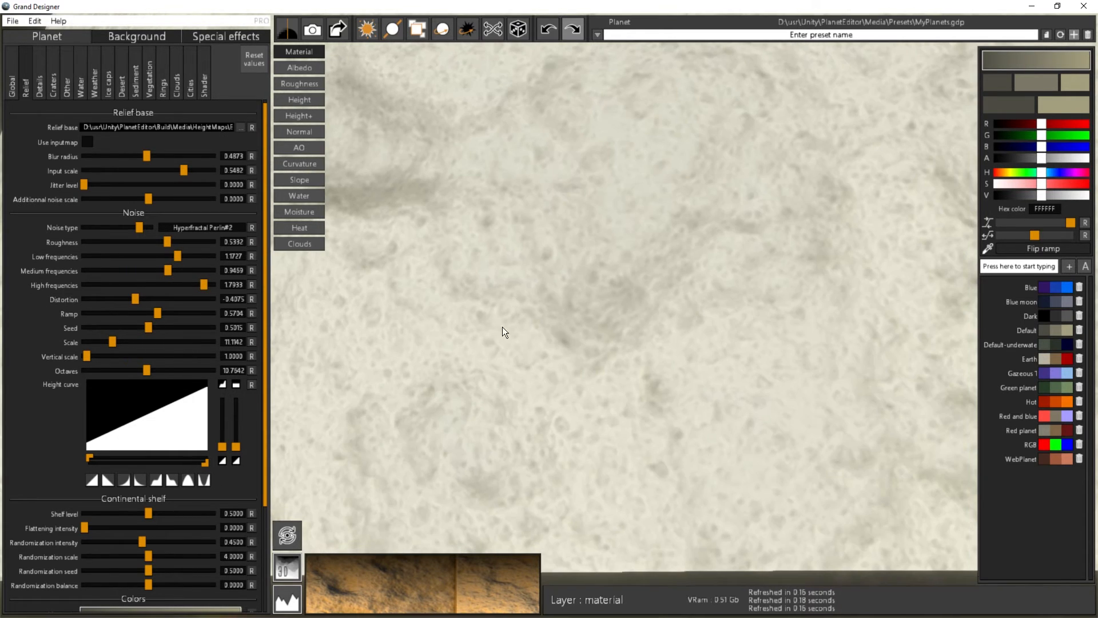
drag(503, 327, 540, 339)
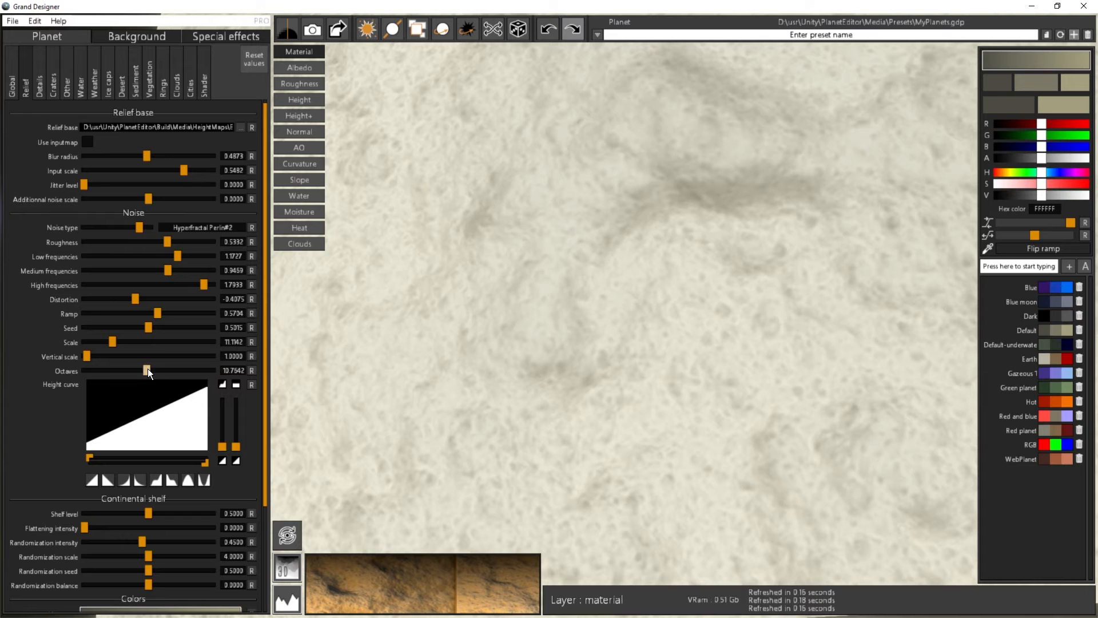
Step: Set the noise octaves to about 13.5 and reduce the noise scale to about 4.9
drag(150, 369, 166, 376)
mouse_move(111, 341)
mouse_down()
mouse_move(88, 340)
mouse_move(97, 344)
mouse_up()
scroll(640, 277, down, 5)
scroll(626, 305, up, 3)
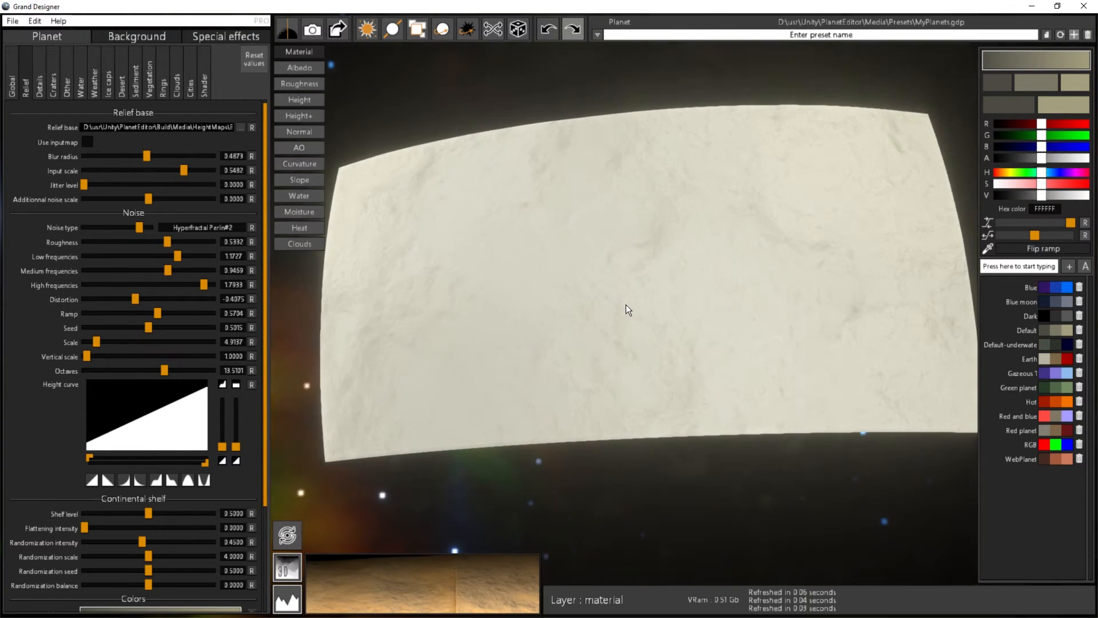
Step: Raise the noise medium frequencies to about 1.5 and lower the octaves to about 11.1
drag(167, 270, 191, 275)
drag(622, 306, 502, 327)
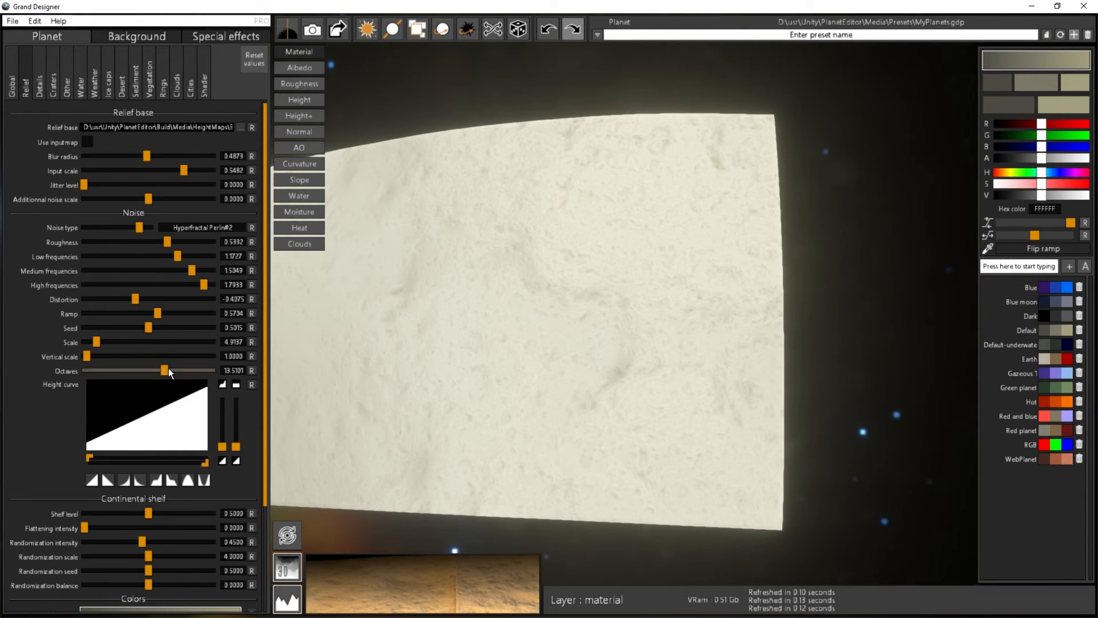
mouse_move(169, 368)
mouse_down()
mouse_move(179, 368)
mouse_move(152, 368)
mouse_up()
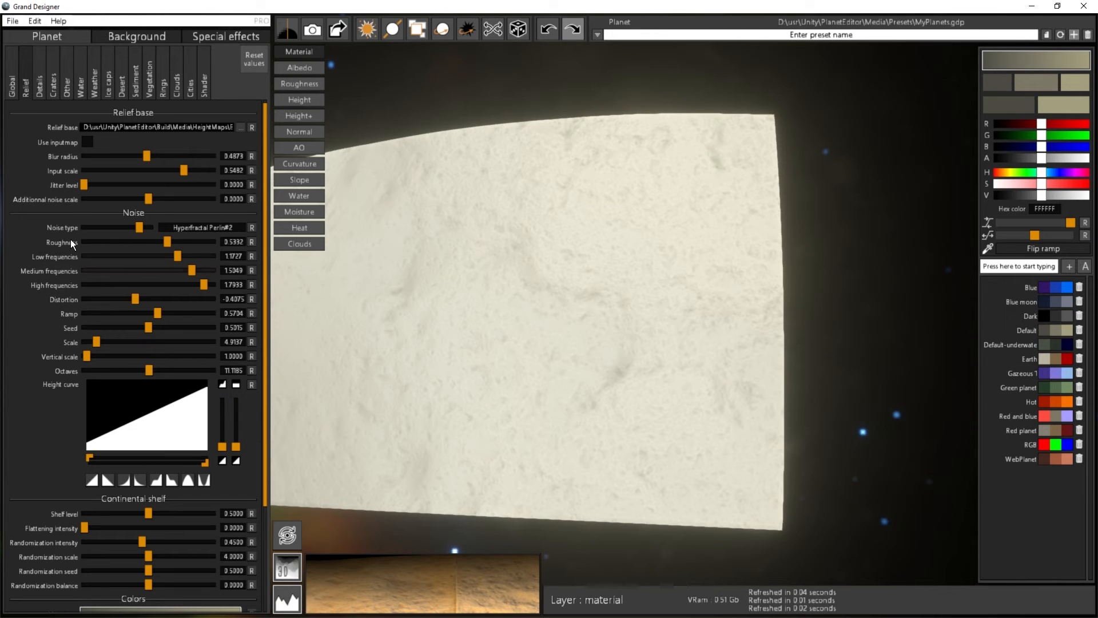
scroll(589, 372, down, 2)
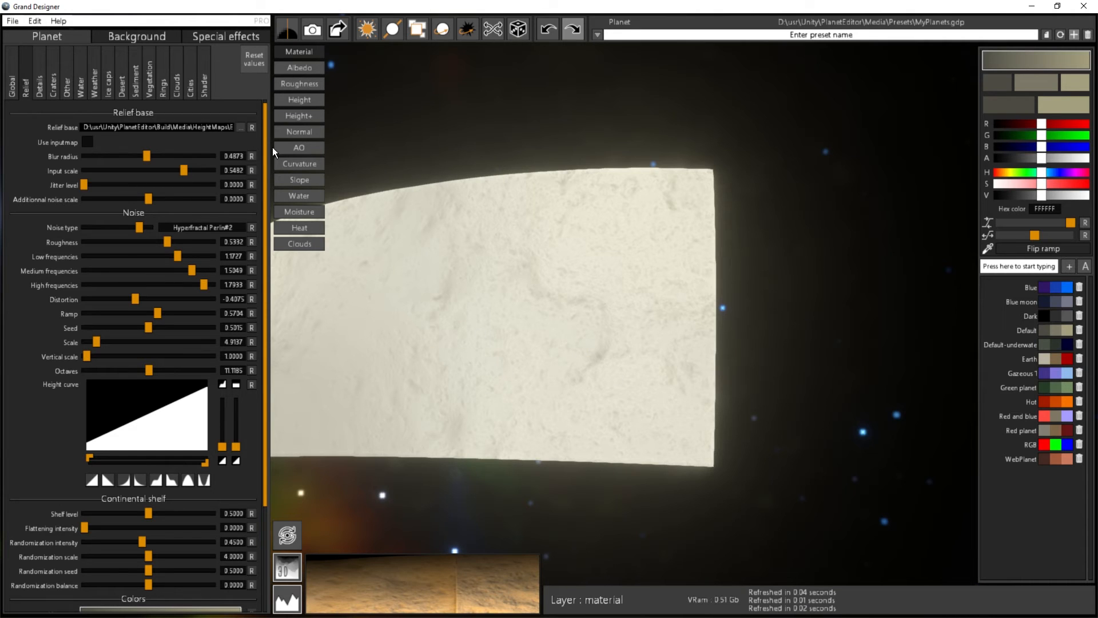
Step: Restore the global terrain coverage percentage to 1, return to the relief settings, and lower the noise octaves to about 9
click(11, 86)
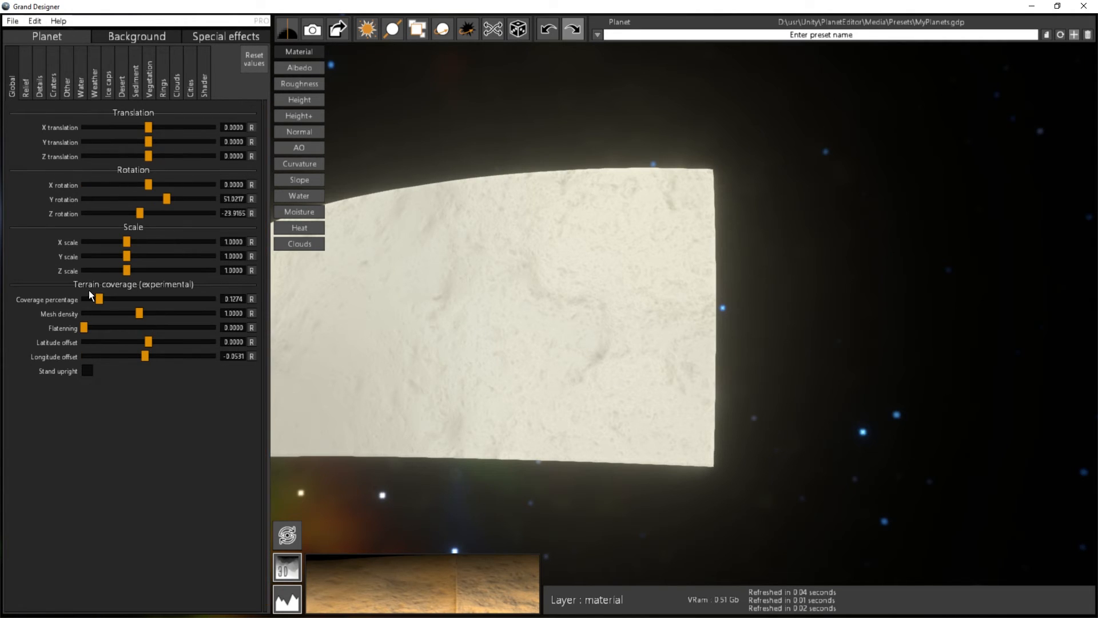
drag(100, 297, 414, 295)
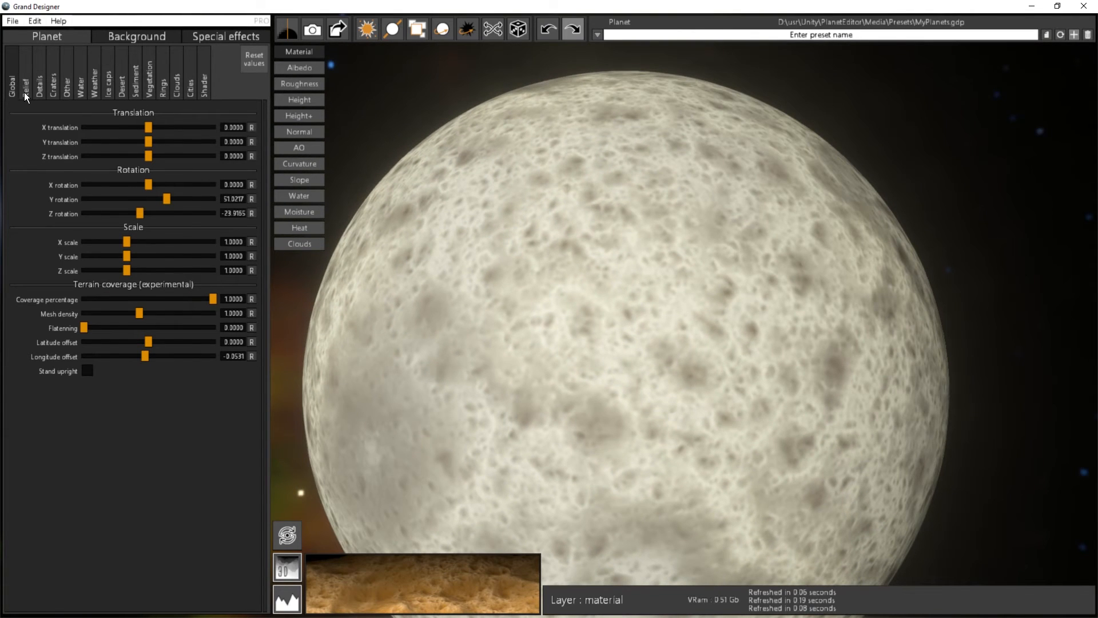
click(25, 89)
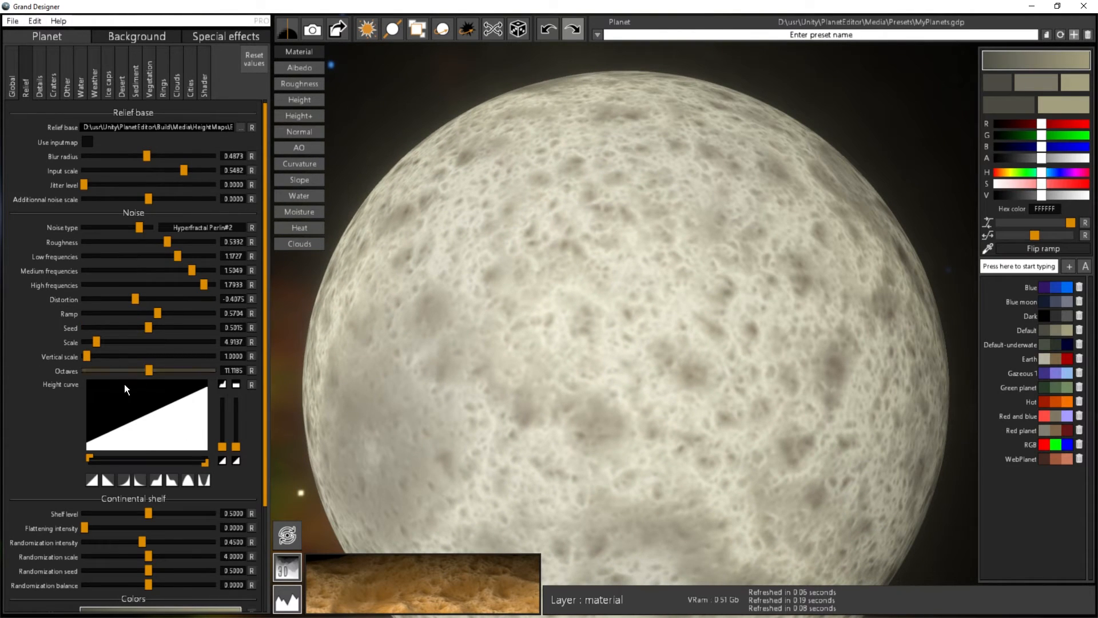
drag(149, 369, 135, 369)
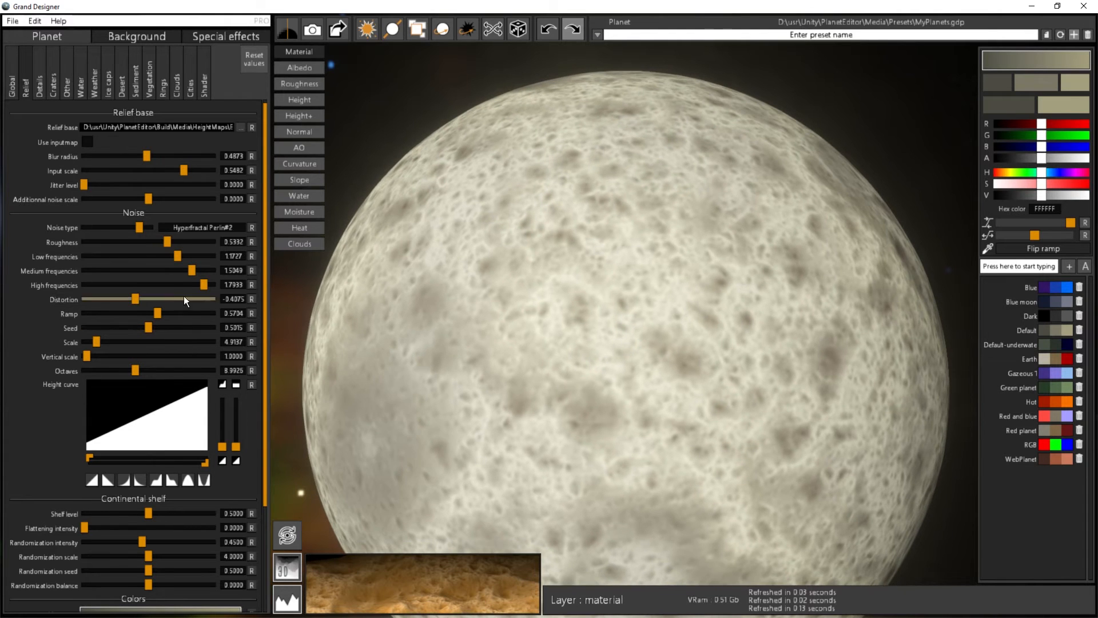
Step: Reduce the noise high frequencies to about 0.74 and the medium frequencies to about 0.93
scroll(161, 285, down, 1)
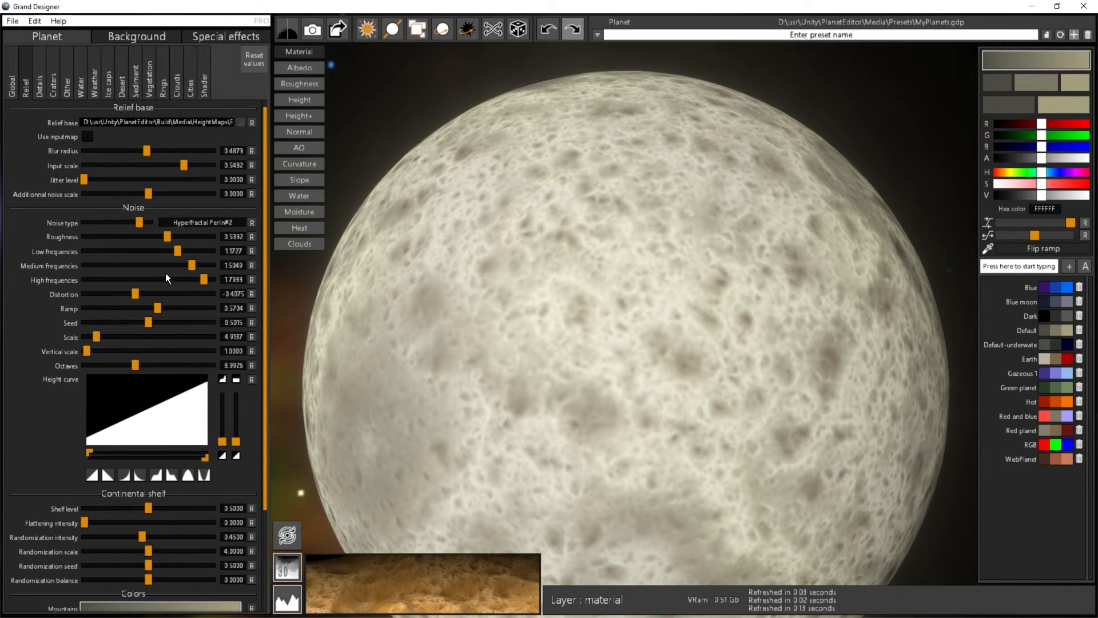
click(160, 278)
drag(190, 266, 167, 263)
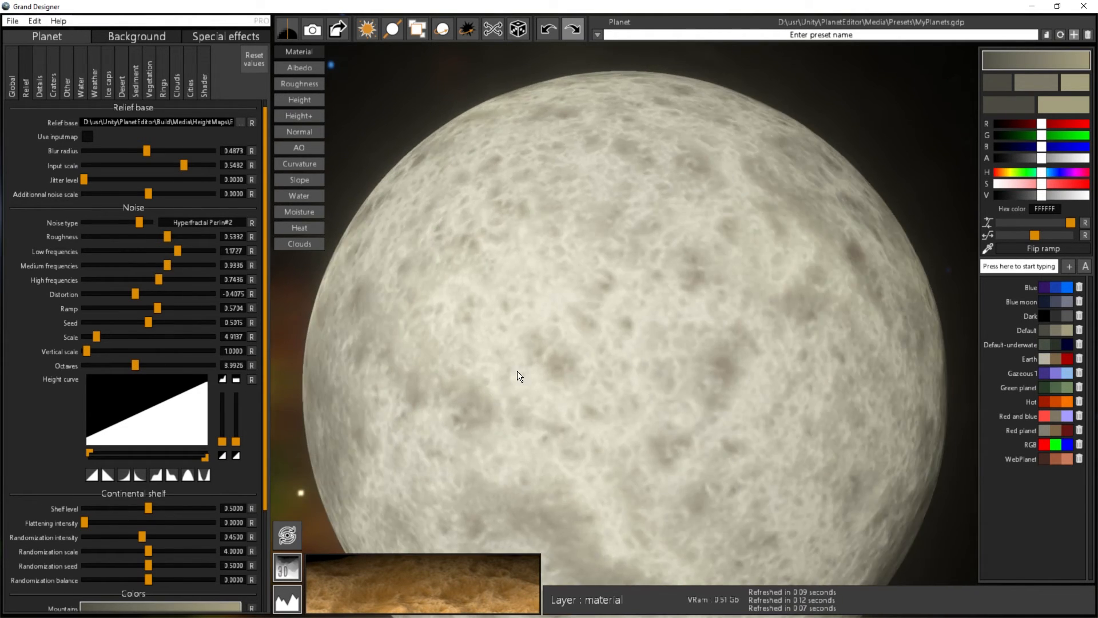
scroll(577, 364, down, 3)
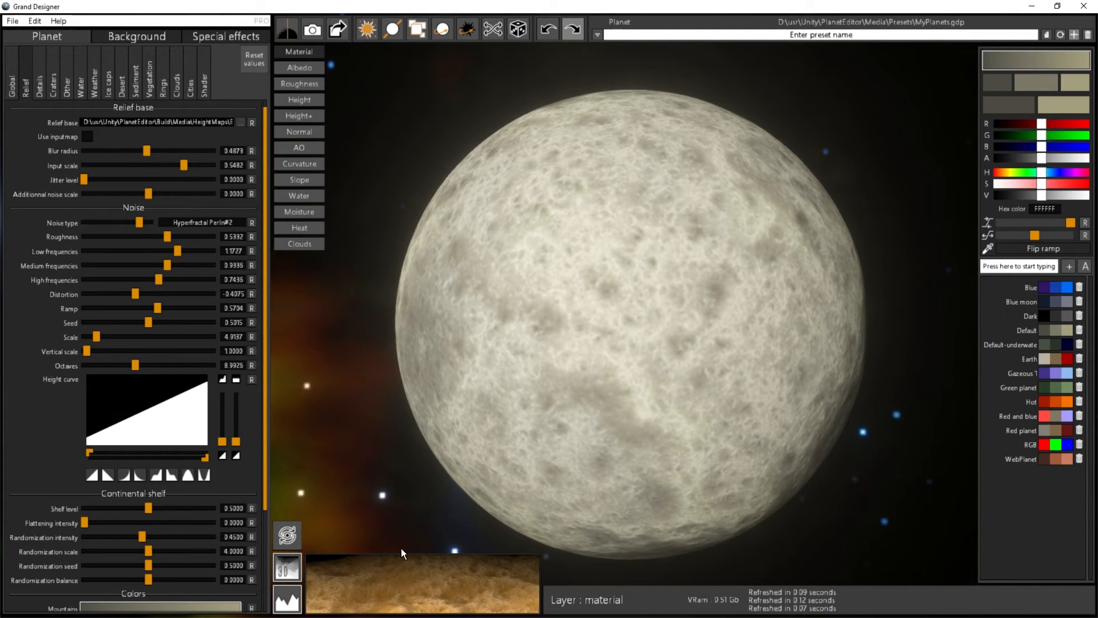
Step: Show the terrain height profile preview and compare the rising exponential, falling exponential and rising plateau height curve presets on the planet
click(288, 598)
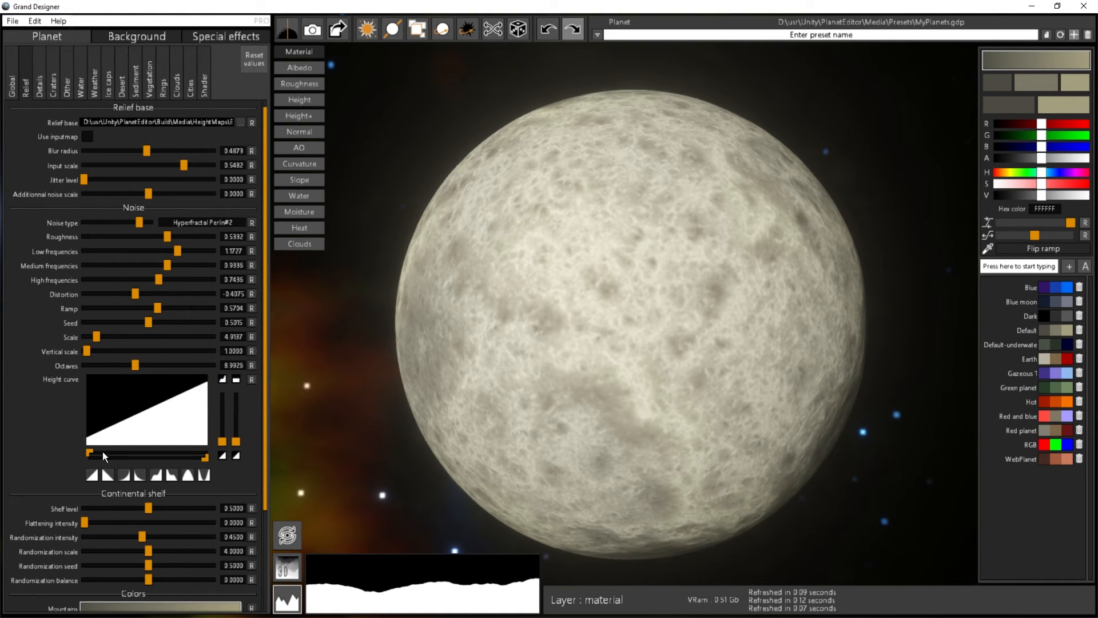
click(123, 476)
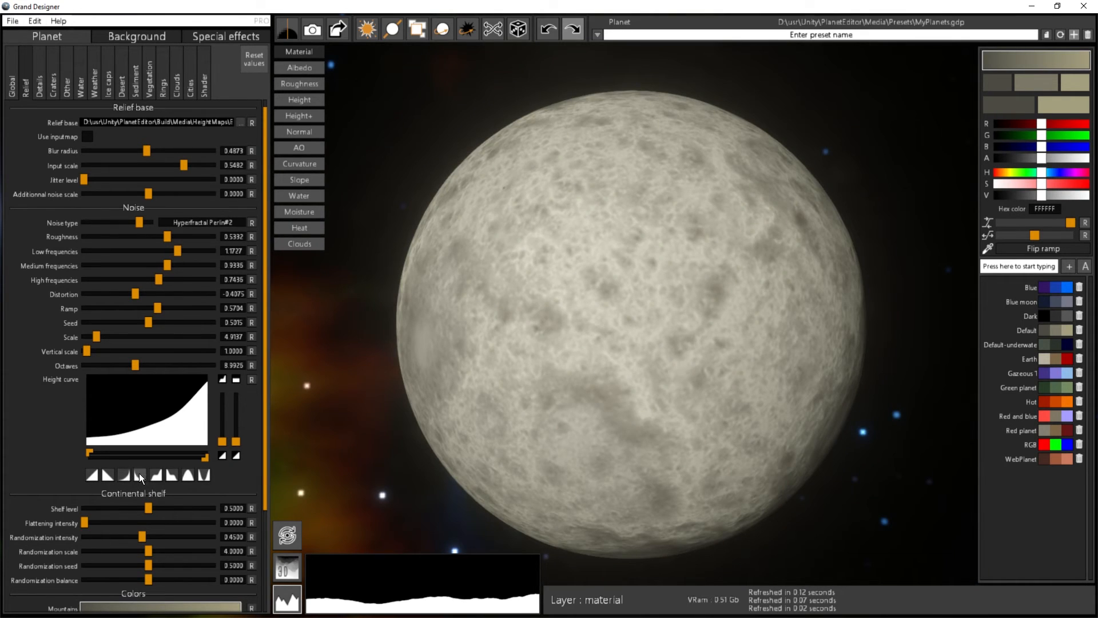
click(139, 474)
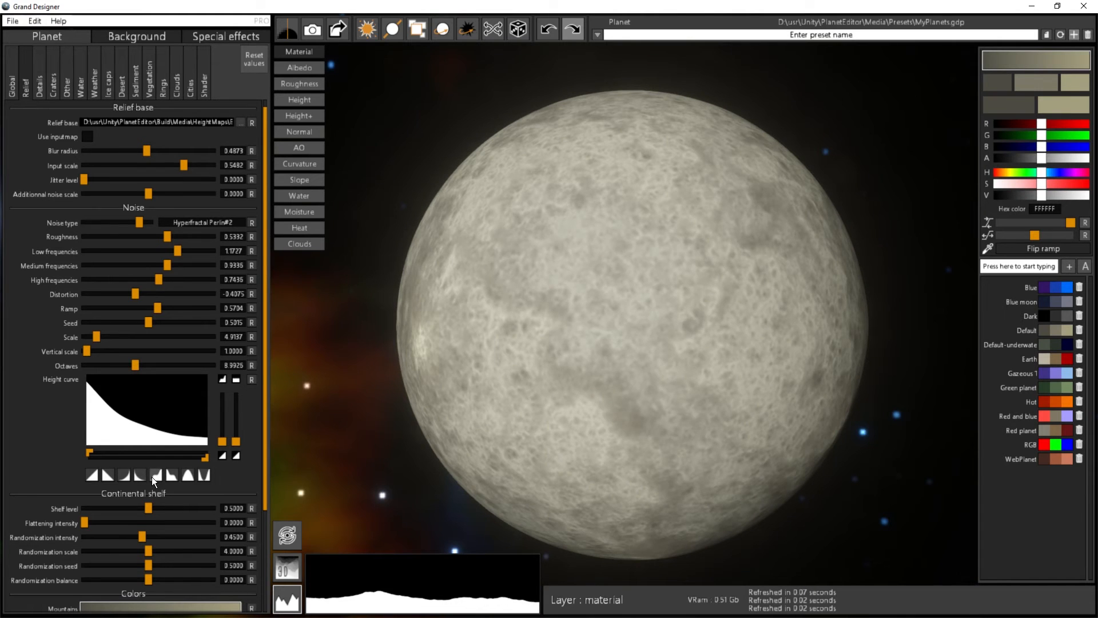
click(154, 475)
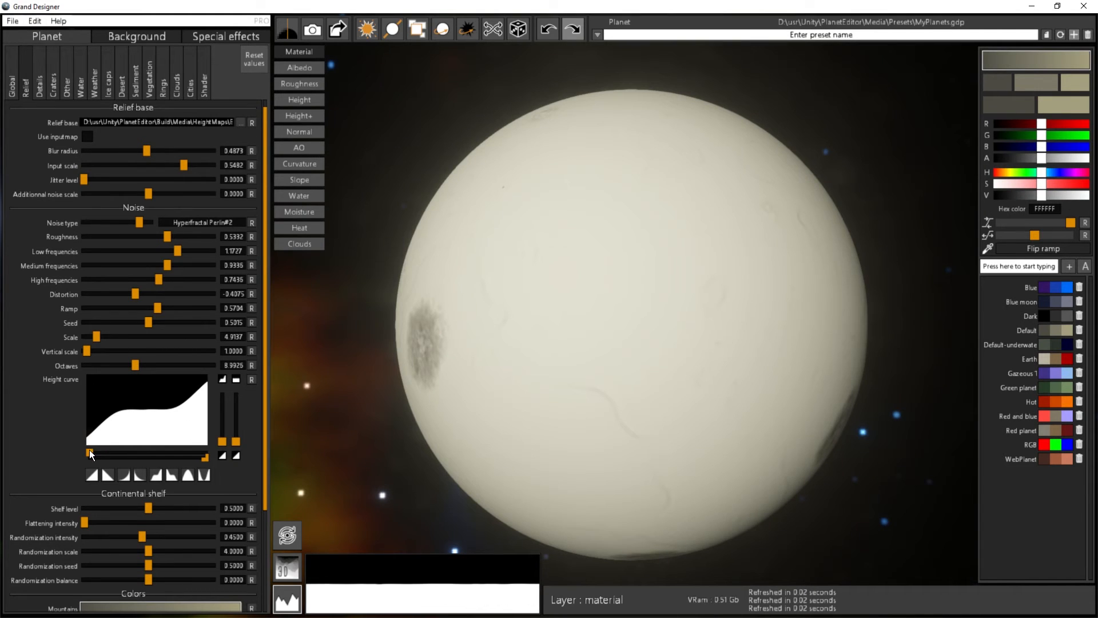
drag(572, 373, 911, 273)
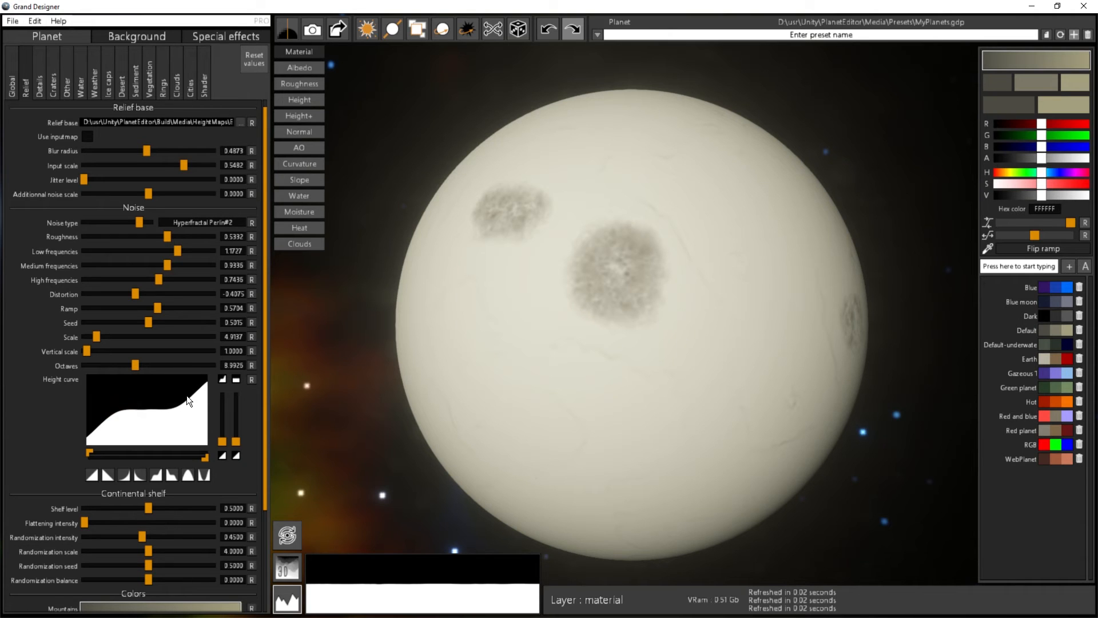
Step: Try the bell-shaped and valley-shaped height curve presets and inspect the planet's relief from several sides
click(188, 474)
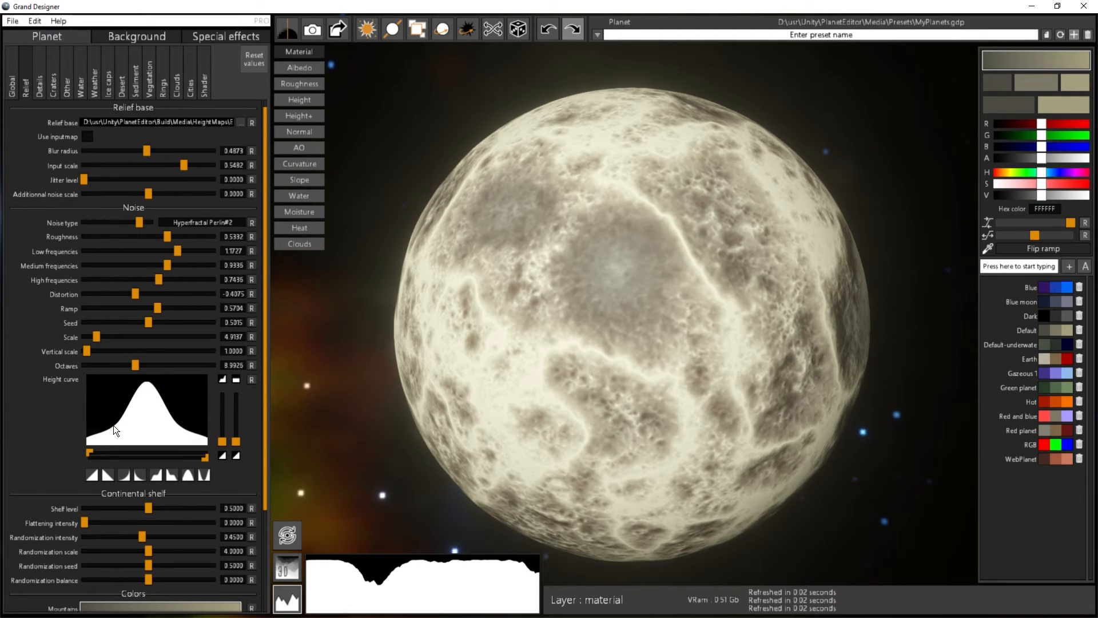
drag(654, 415, 543, 421)
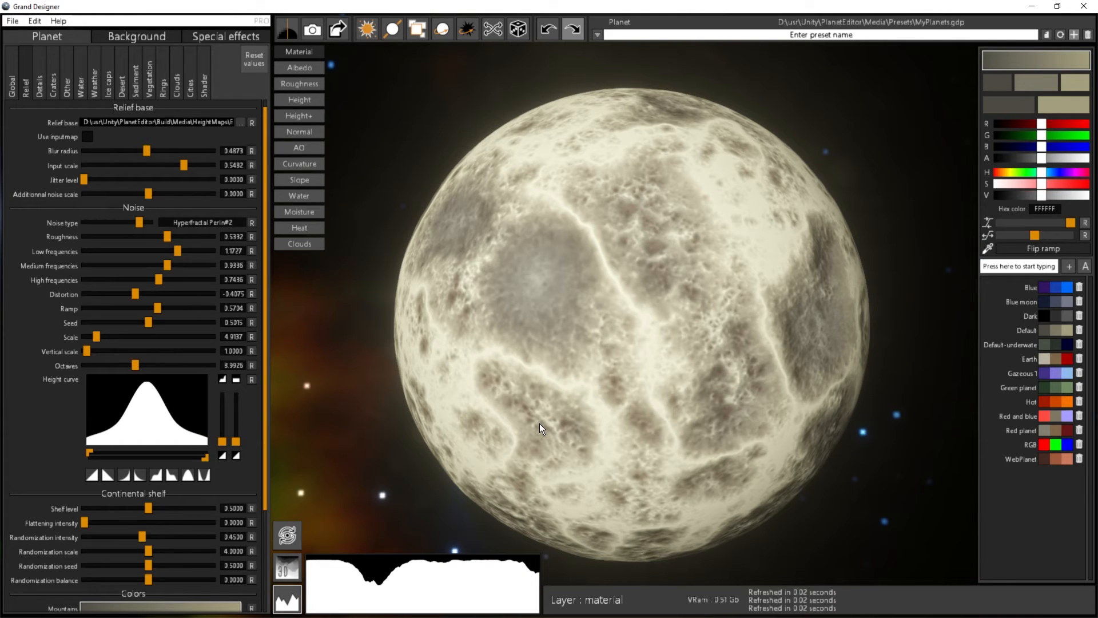
drag(637, 345, 645, 242)
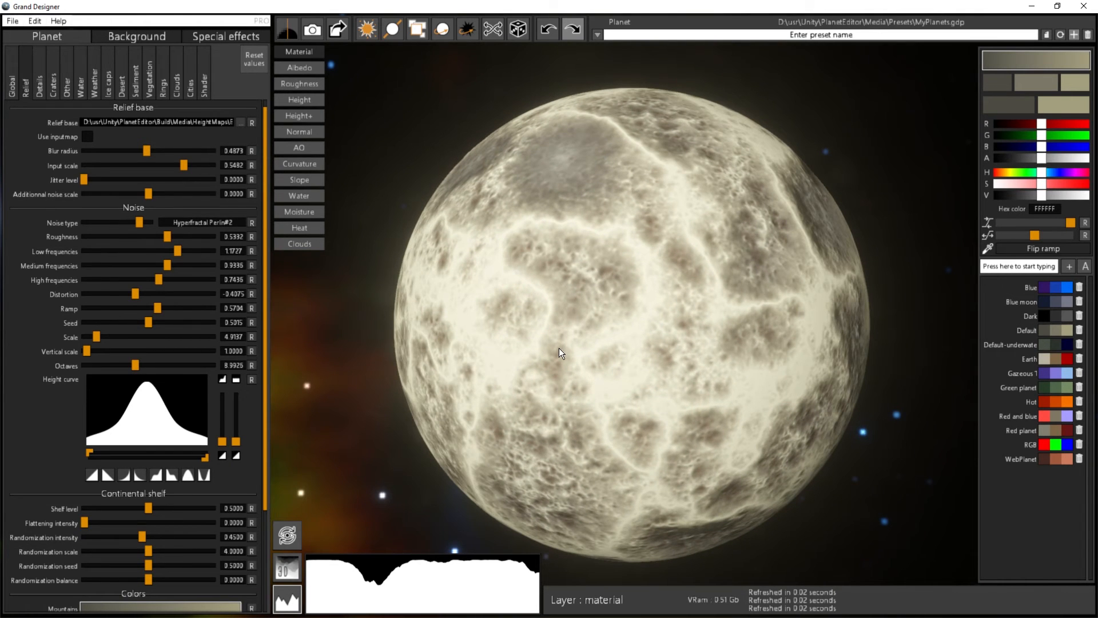
drag(663, 437, 424, 250)
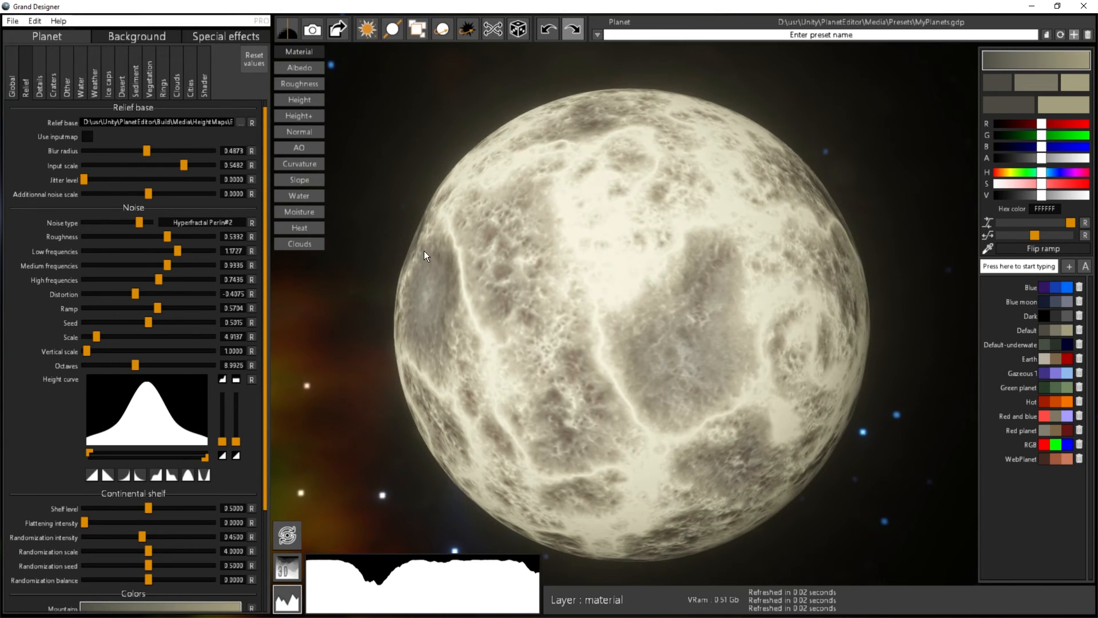
click(203, 476)
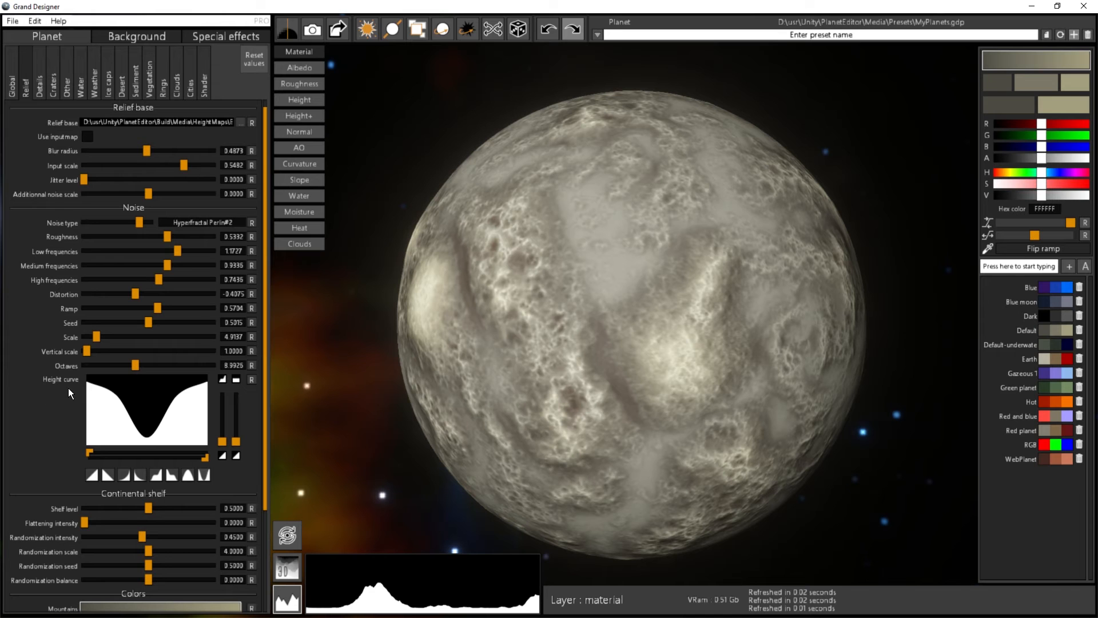
drag(612, 334, 606, 377)
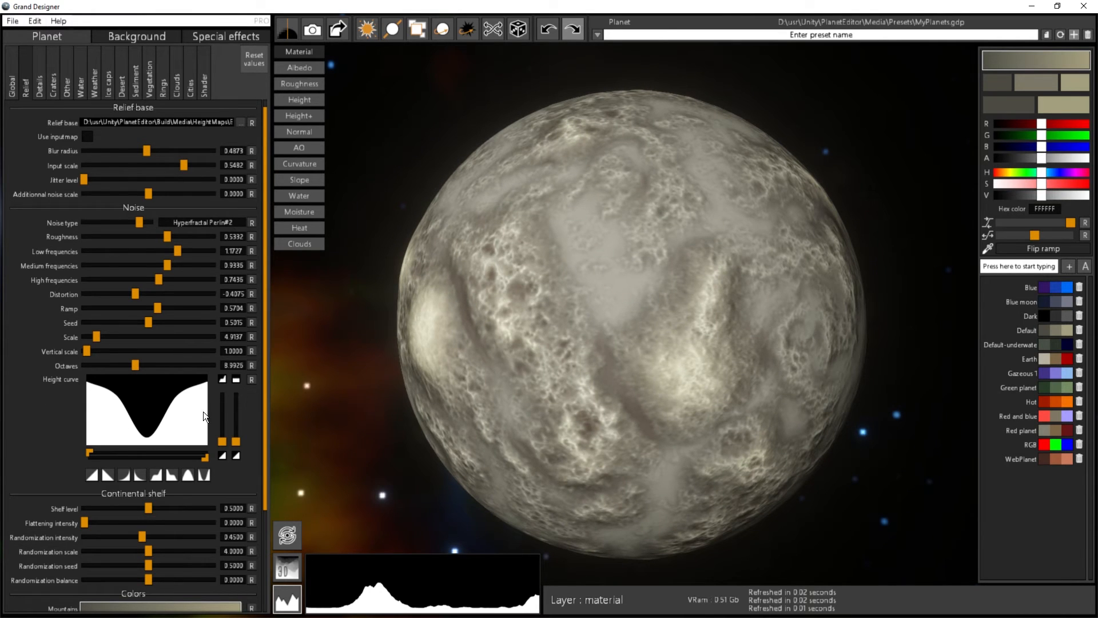
Step: Apply the rising linear height curve preset and reshape it with a gentle shelf just past its middle
click(95, 474)
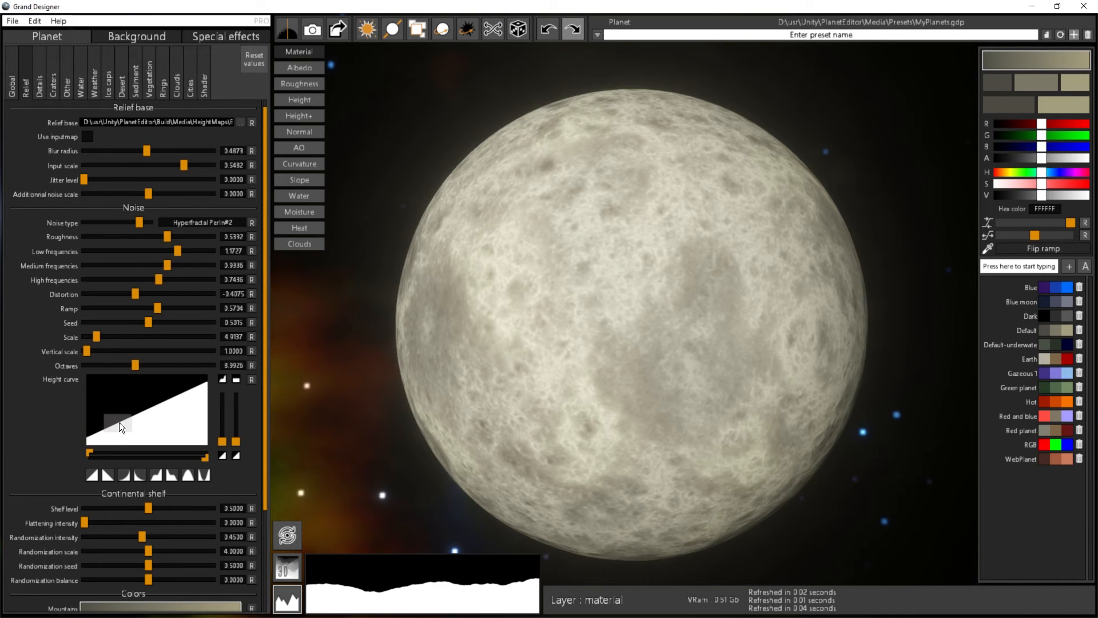
mouse_move(118, 426)
mouse_down()
mouse_move(123, 396)
mouse_move(113, 435)
mouse_move(135, 414)
mouse_move(143, 421)
mouse_move(148, 380)
mouse_move(172, 425)
mouse_move(174, 404)
mouse_move(146, 414)
mouse_up()
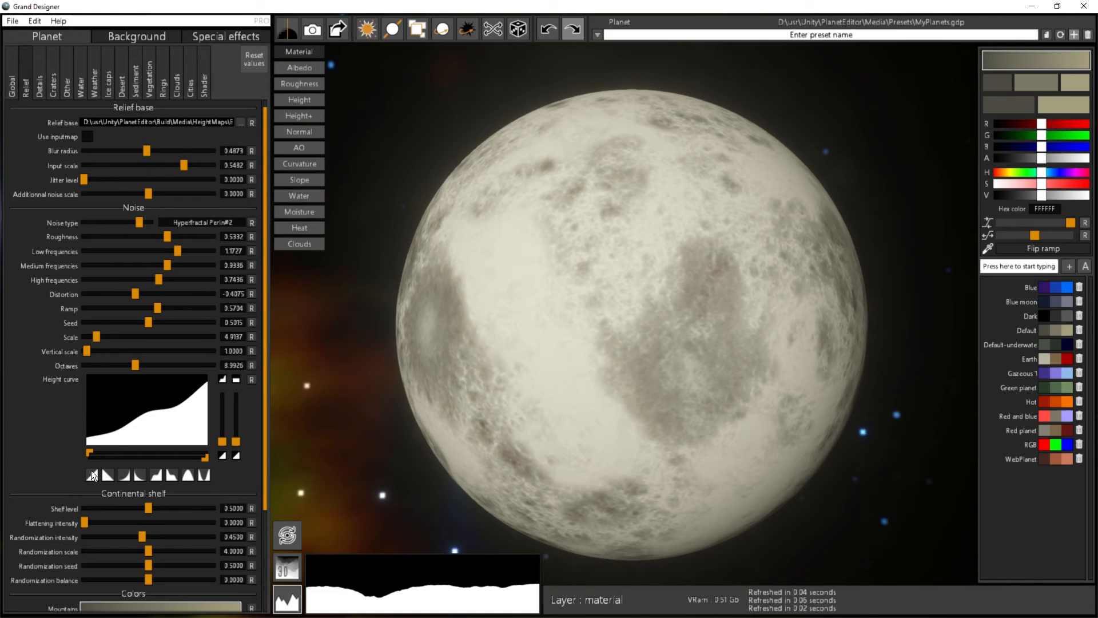
Step: Narrow the height curve's range by raising its lower limit slightly and bringing its upper limit down to just past the middle
mouse_move(91, 451)
mouse_down()
mouse_move(119, 451)
mouse_move(108, 450)
mouse_up()
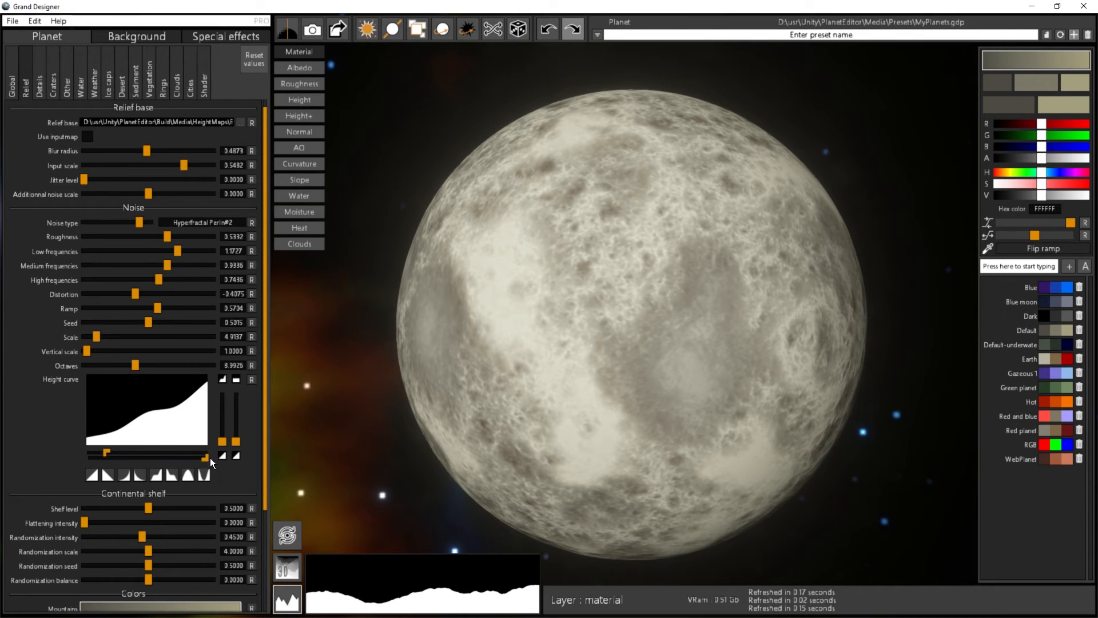
drag(205, 458, 159, 454)
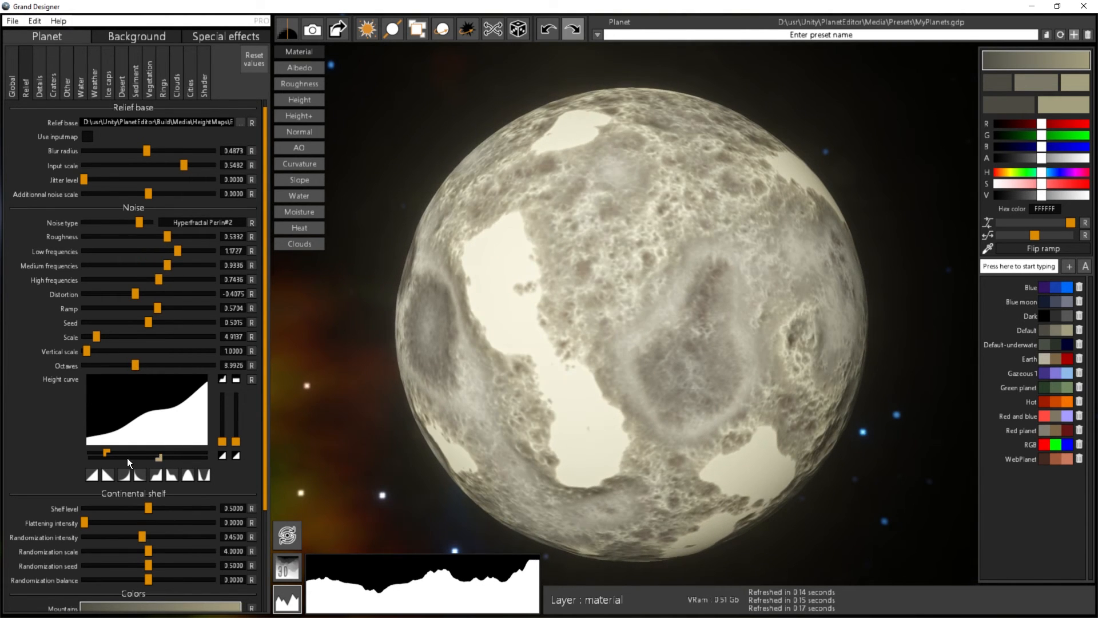
drag(535, 394, 552, 377)
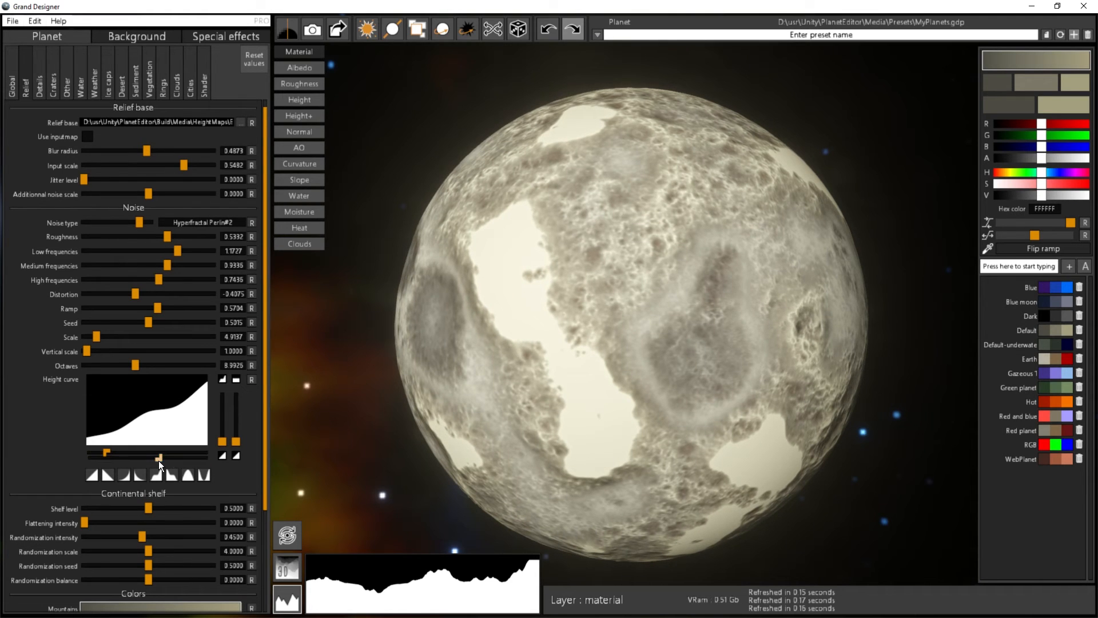
drag(159, 458, 160, 460)
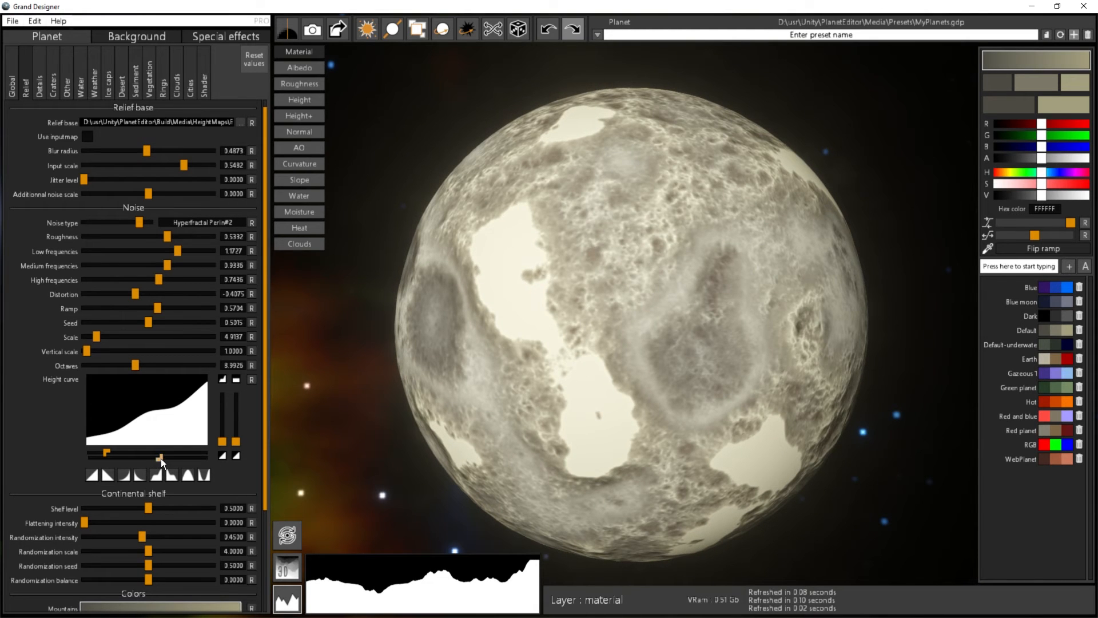
Step: Raise the upper limit of the height curve's range to about 70 percent and check the planet's relief
drag(160, 458, 173, 466)
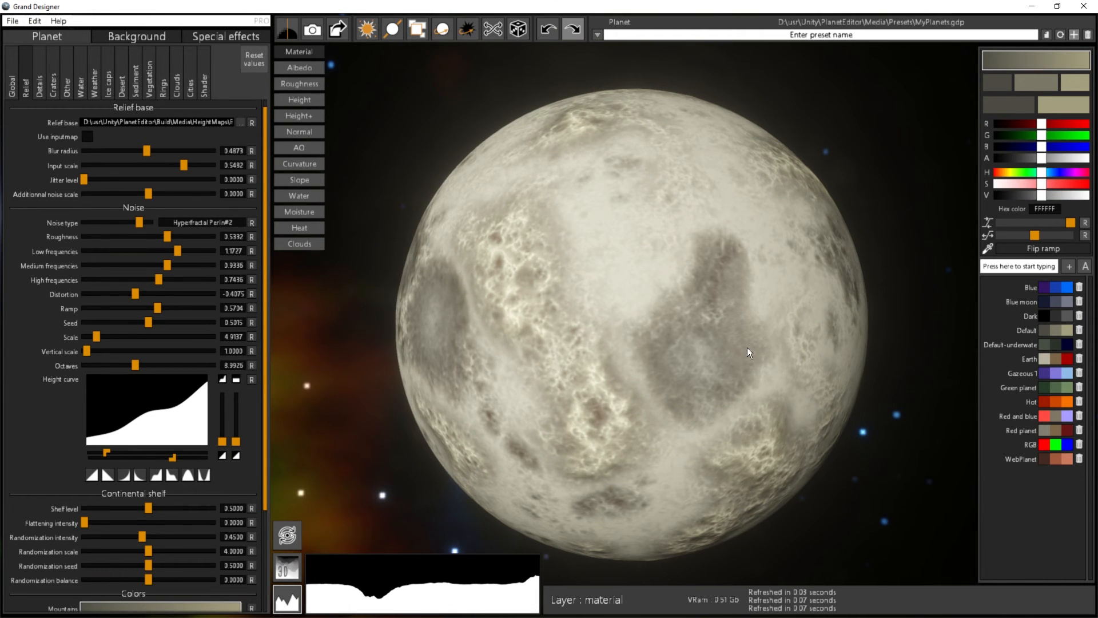
drag(747, 348, 944, 457)
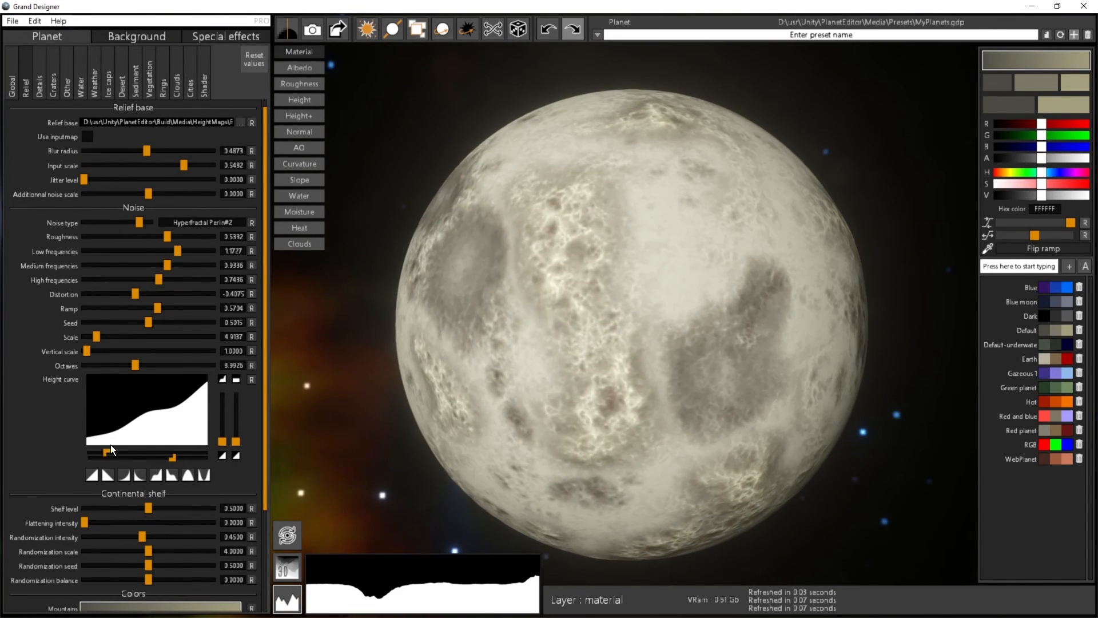
Step: Try a slightly higher lower limit for the height curve's range, restore it and inspect the planet from several sides
drag(103, 450, 114, 453)
drag(803, 456, 525, 347)
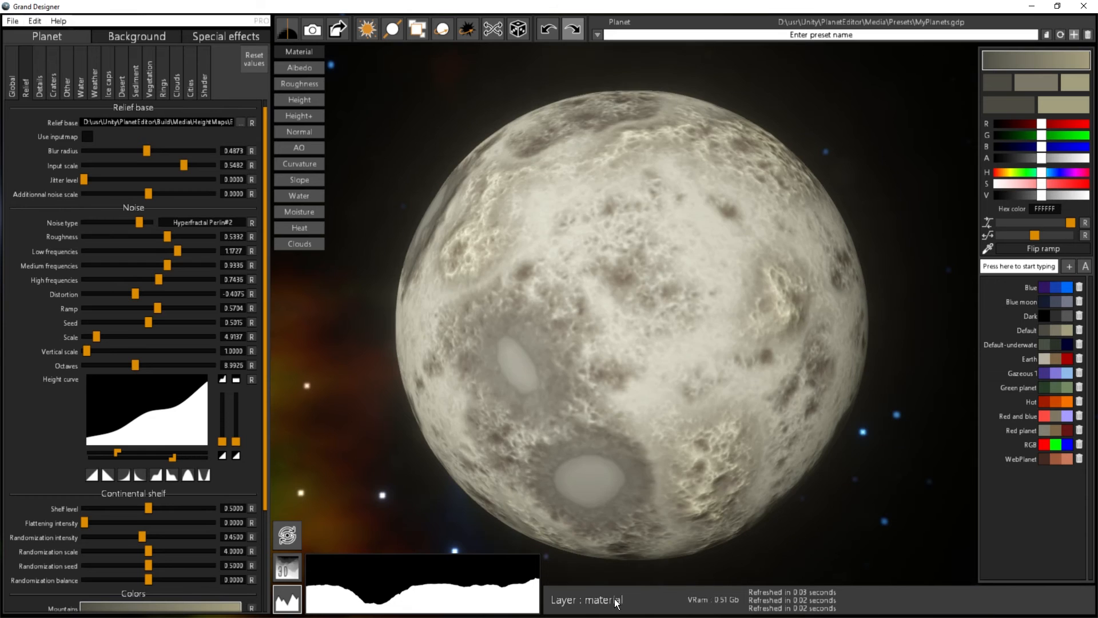
drag(118, 450, 107, 452)
drag(758, 272, 532, 212)
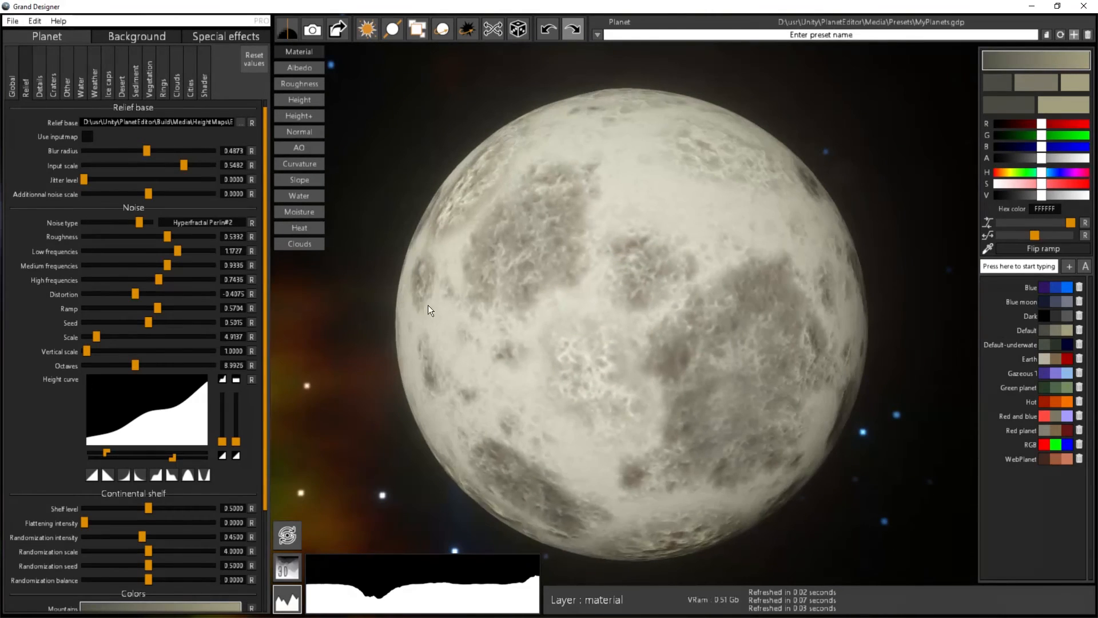
drag(428, 304, 777, 448)
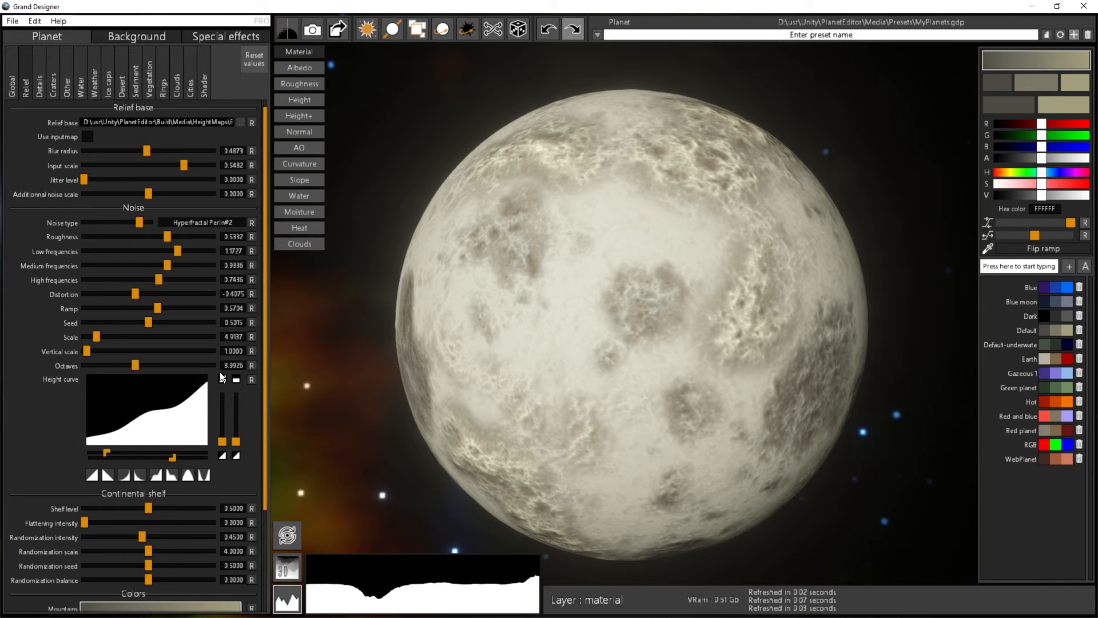
drag(631, 385, 922, 571)
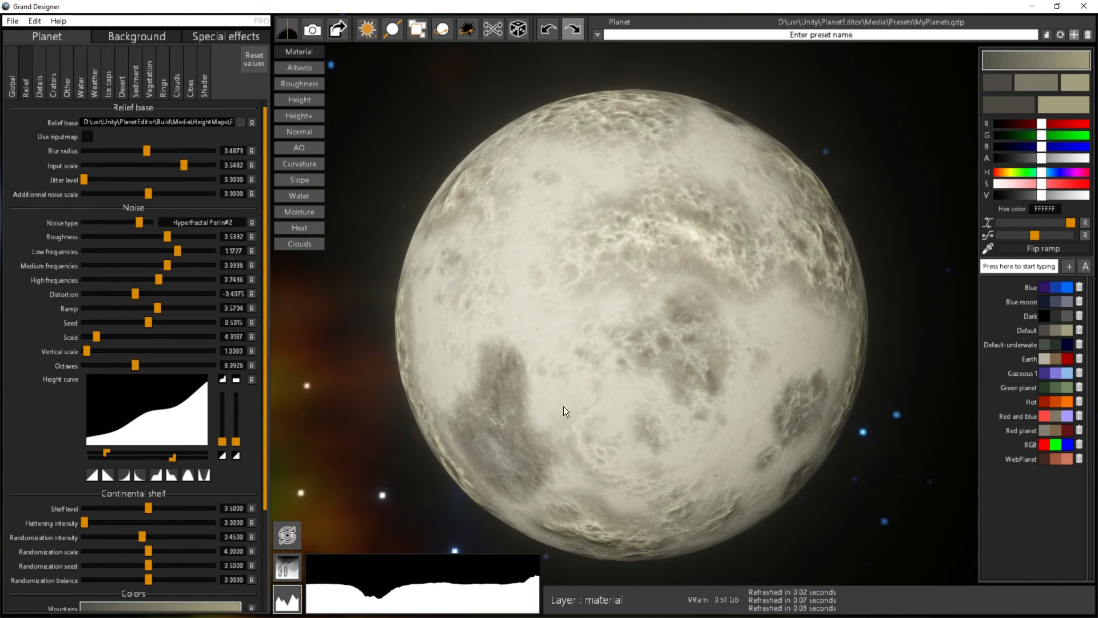
Step: Compare the rising linear and rising exponential height curve presets on the planet within the narrowed range
click(91, 475)
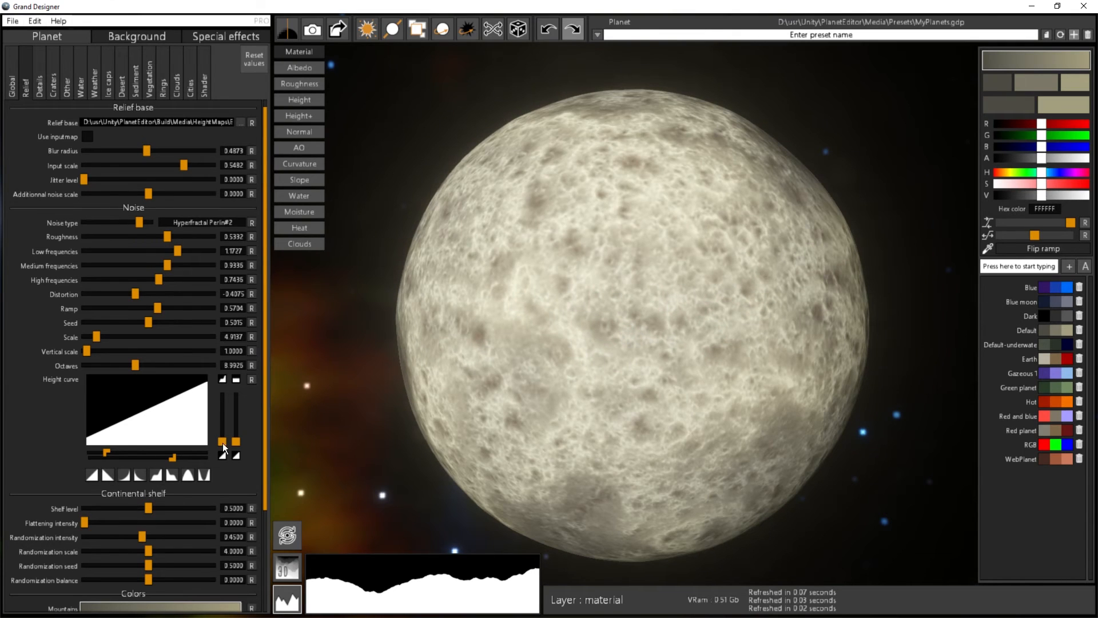
click(125, 475)
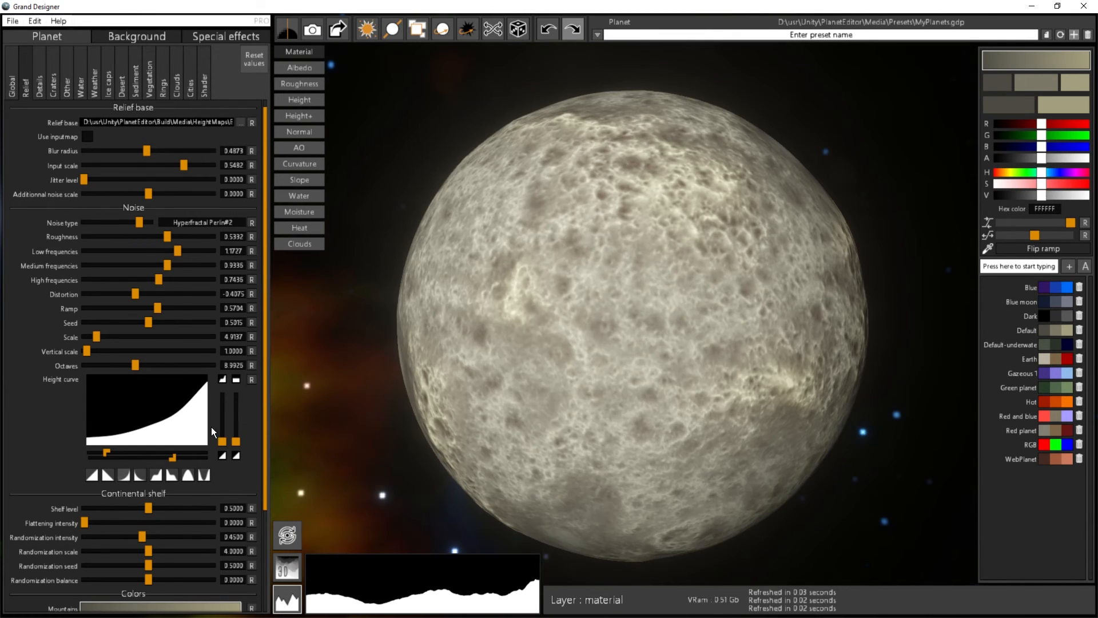
click(107, 475)
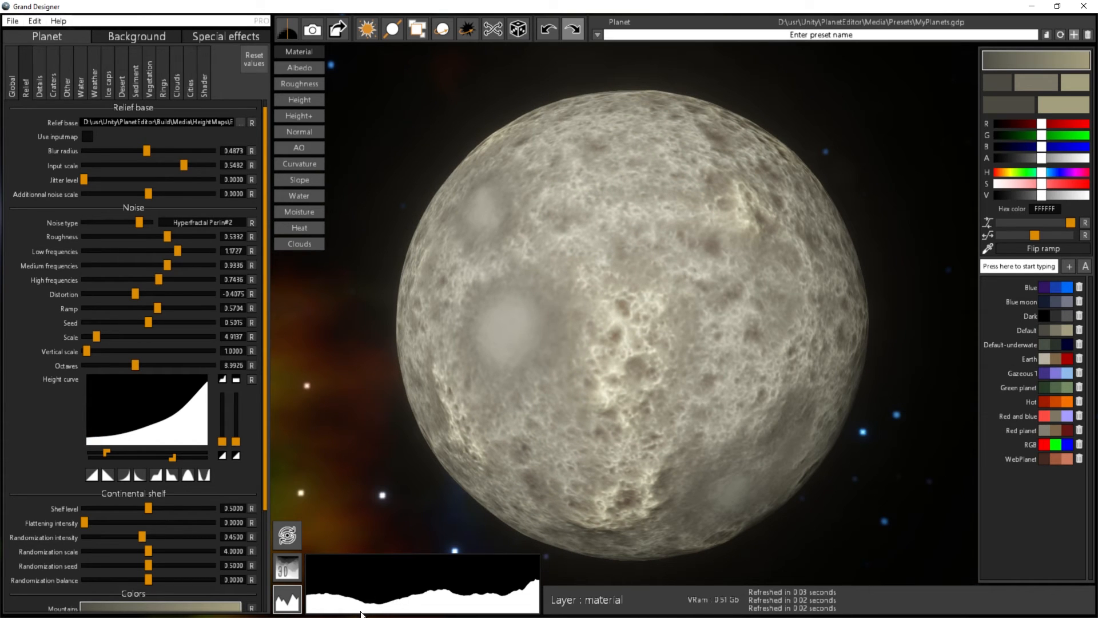
click(91, 474)
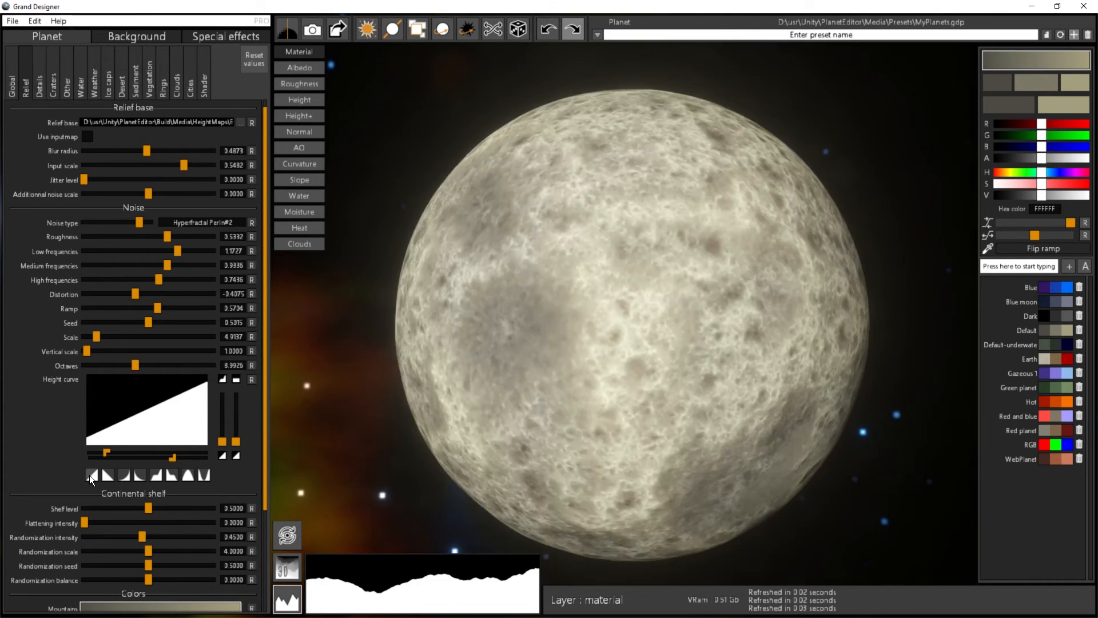
click(125, 475)
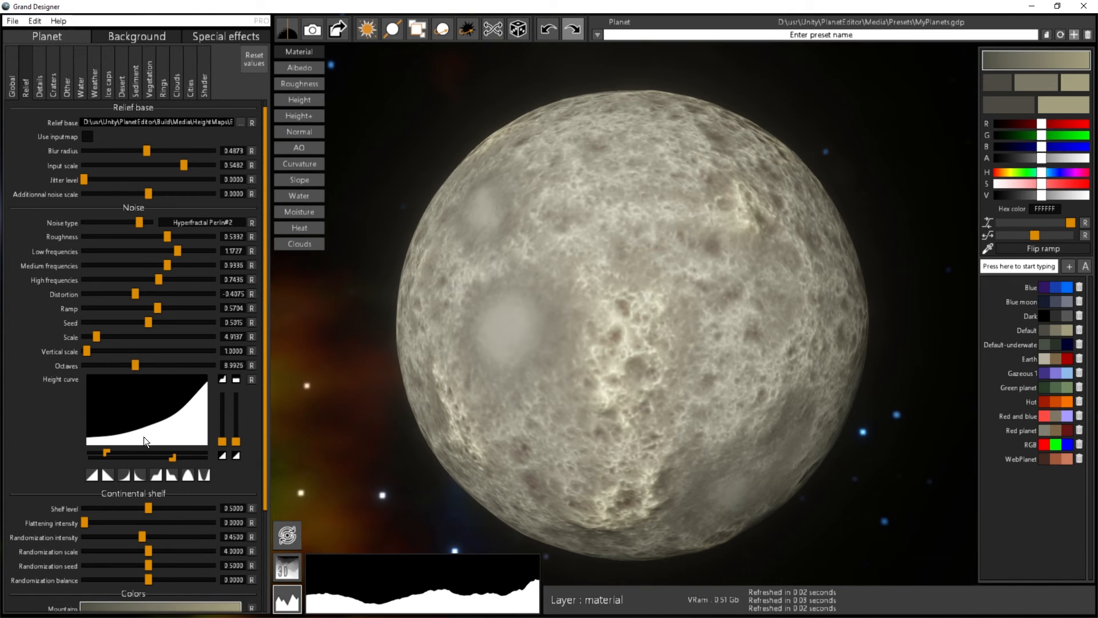
drag(534, 390, 312, 392)
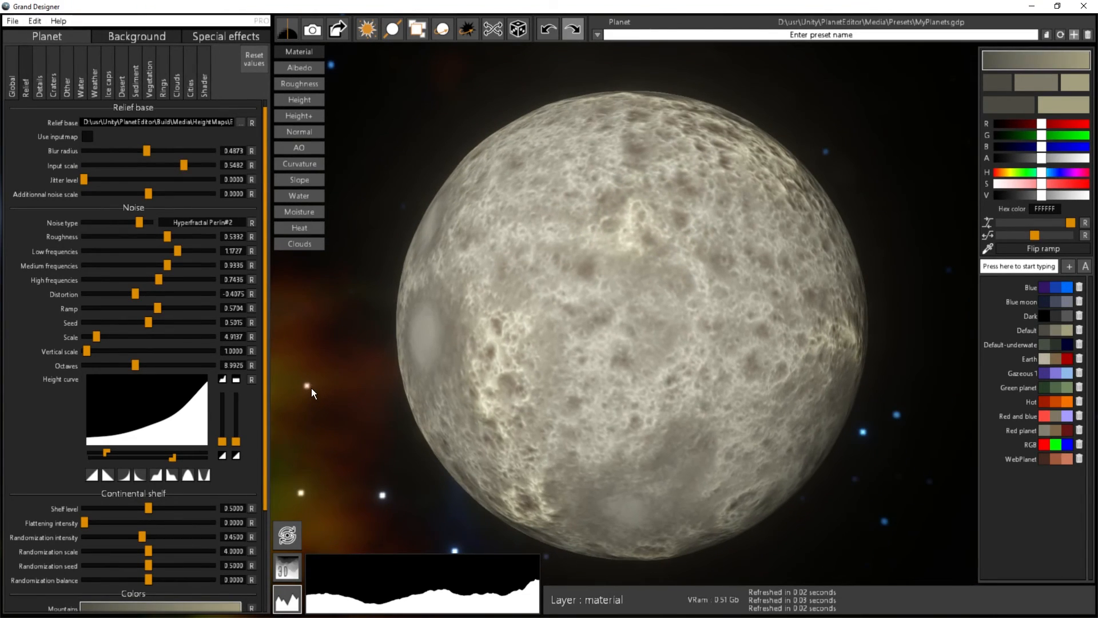
Step: Apply the rising plateau height curve preset and reshape its flat shelf into a gentle continuous slope
click(159, 475)
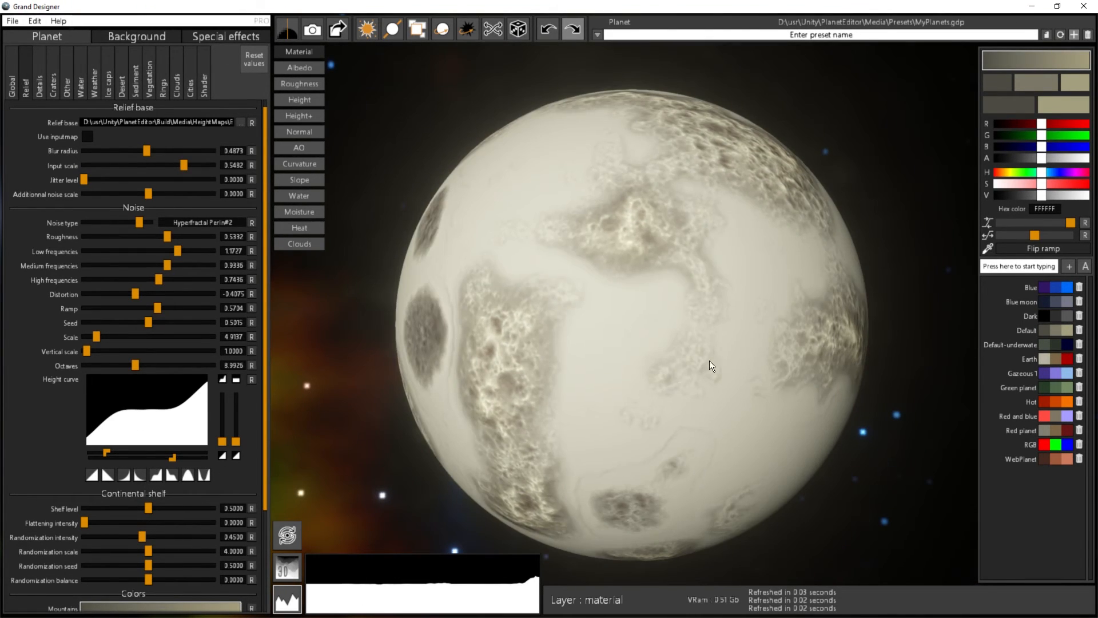
drag(709, 361, 678, 198)
scroll(655, 262, up, 1)
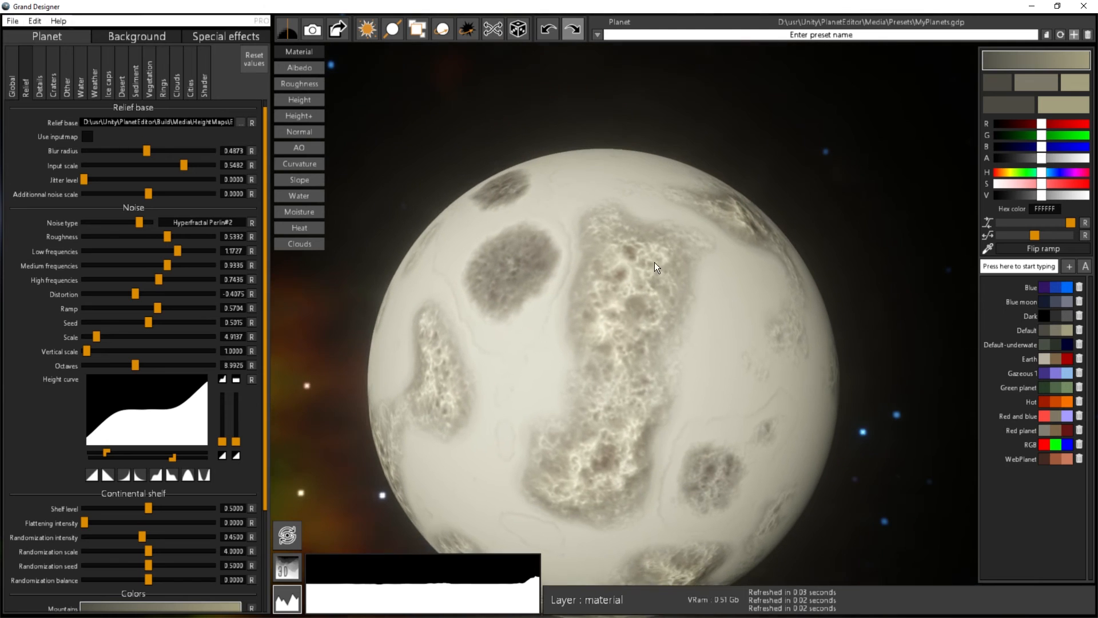
drag(654, 262, 548, 225)
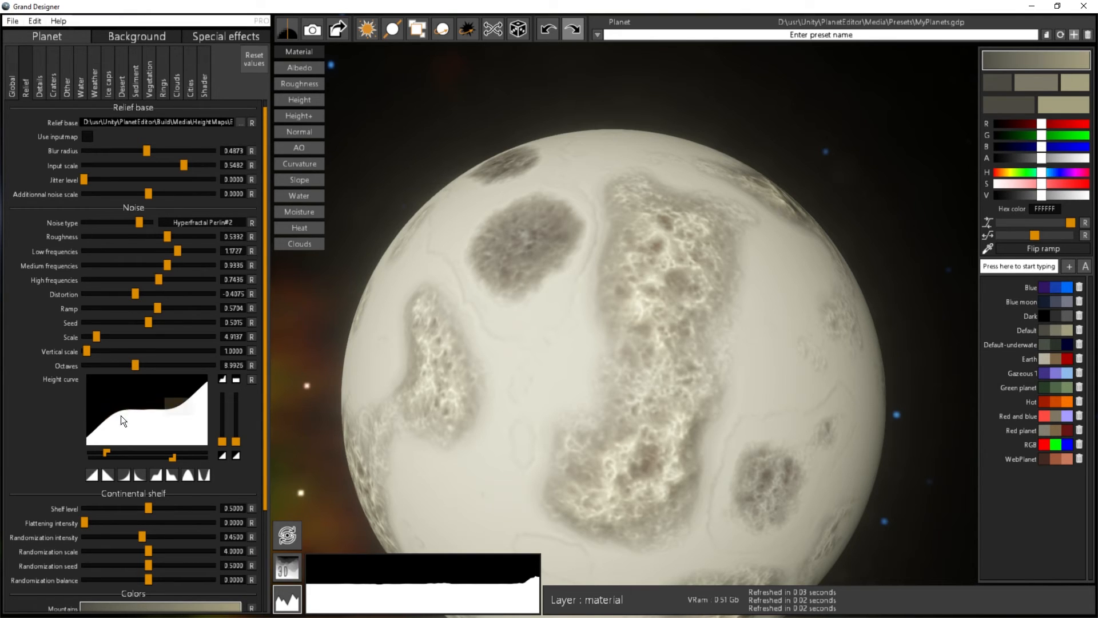
drag(121, 415, 152, 410)
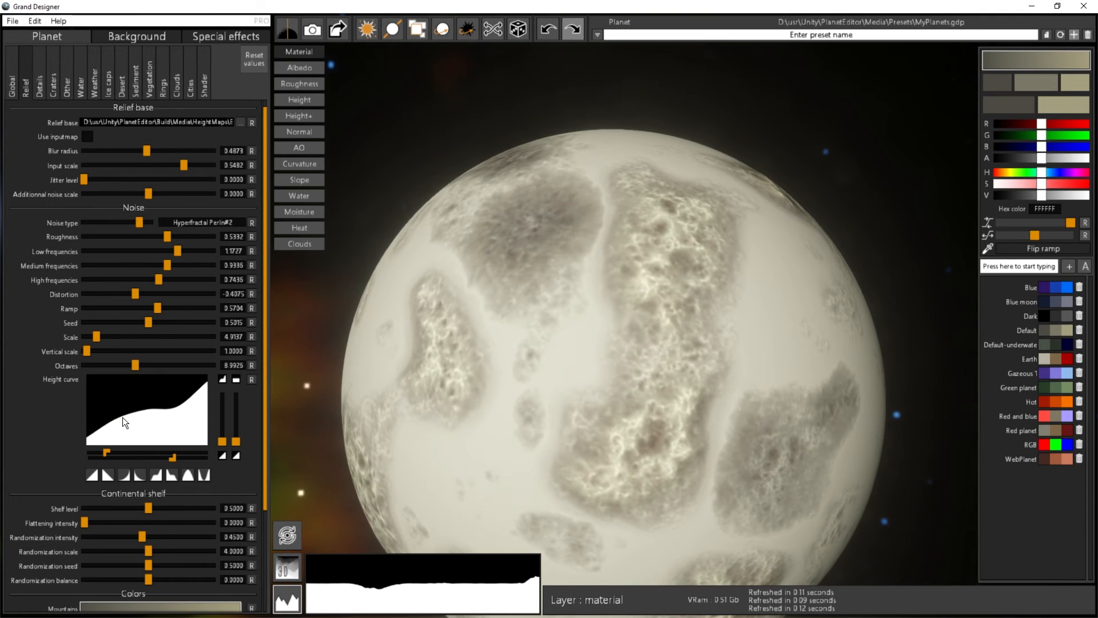
drag(123, 417, 179, 406)
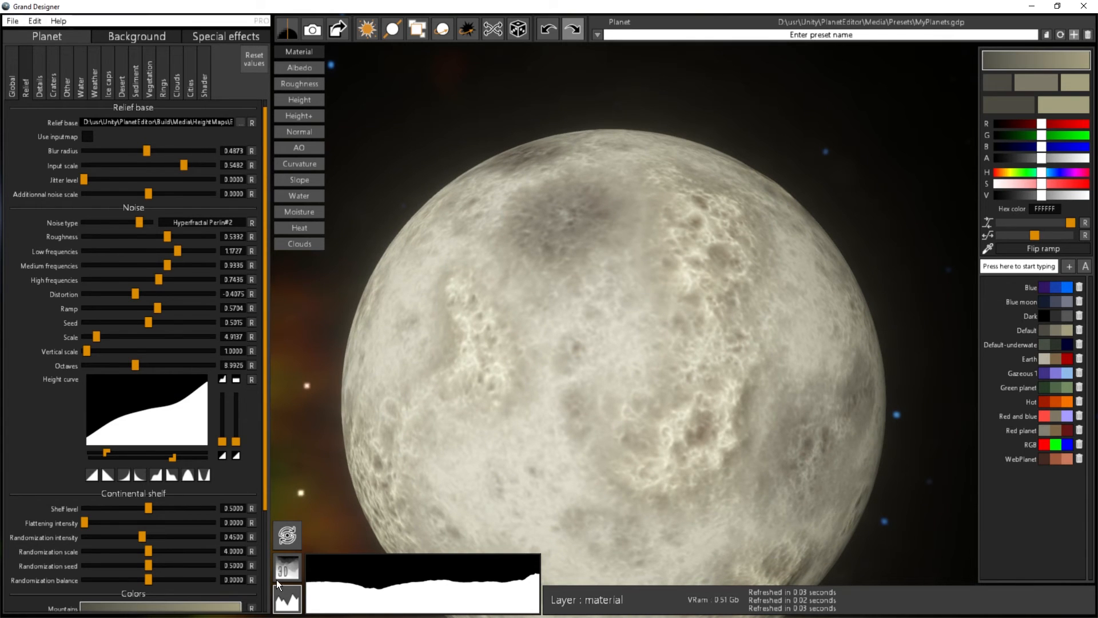
Step: Inspect the relief produced by the reshaped height curve up close and from several sides of the planet
click(530, 592)
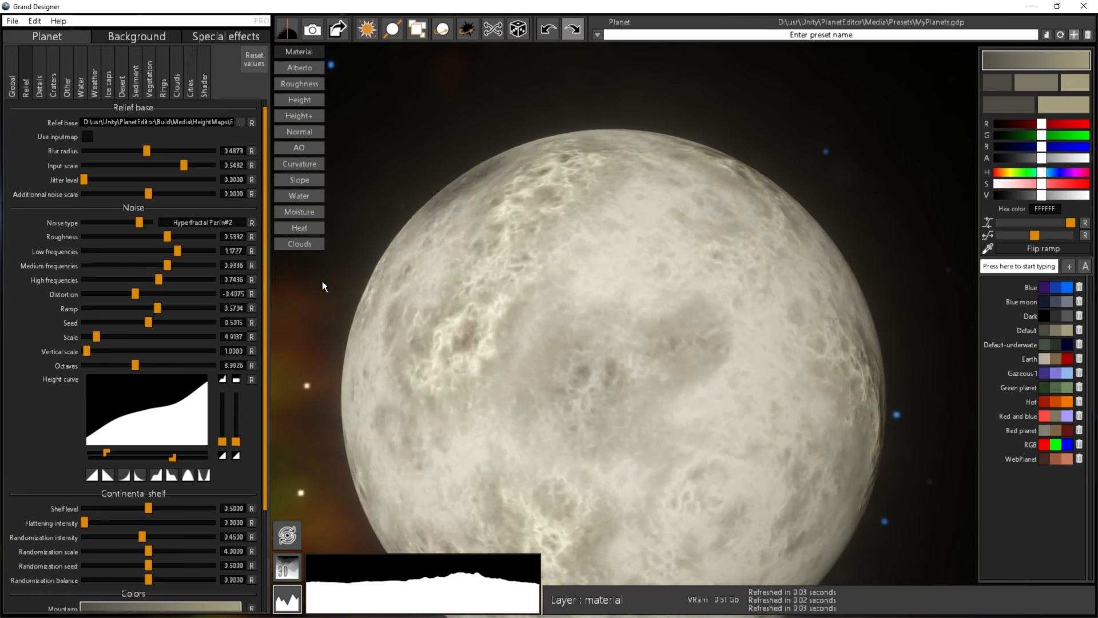
drag(321, 280, 764, 308)
scroll(665, 310, up, 2)
middle_drag(665, 310, 677, 275)
scroll(613, 335, down, 3)
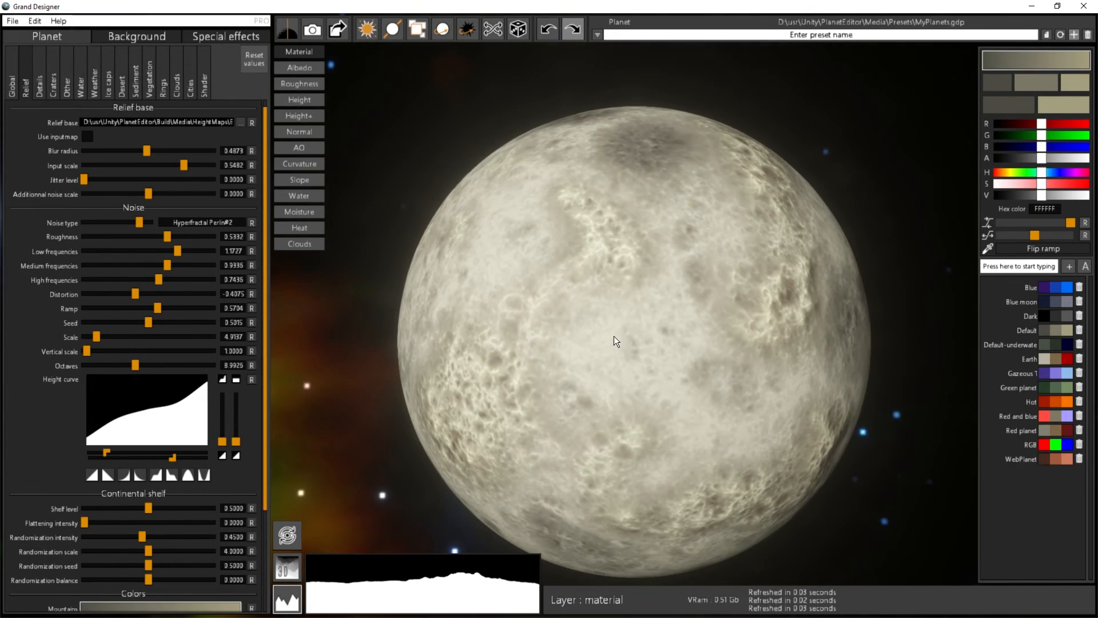
middle_drag(638, 395, 635, 370)
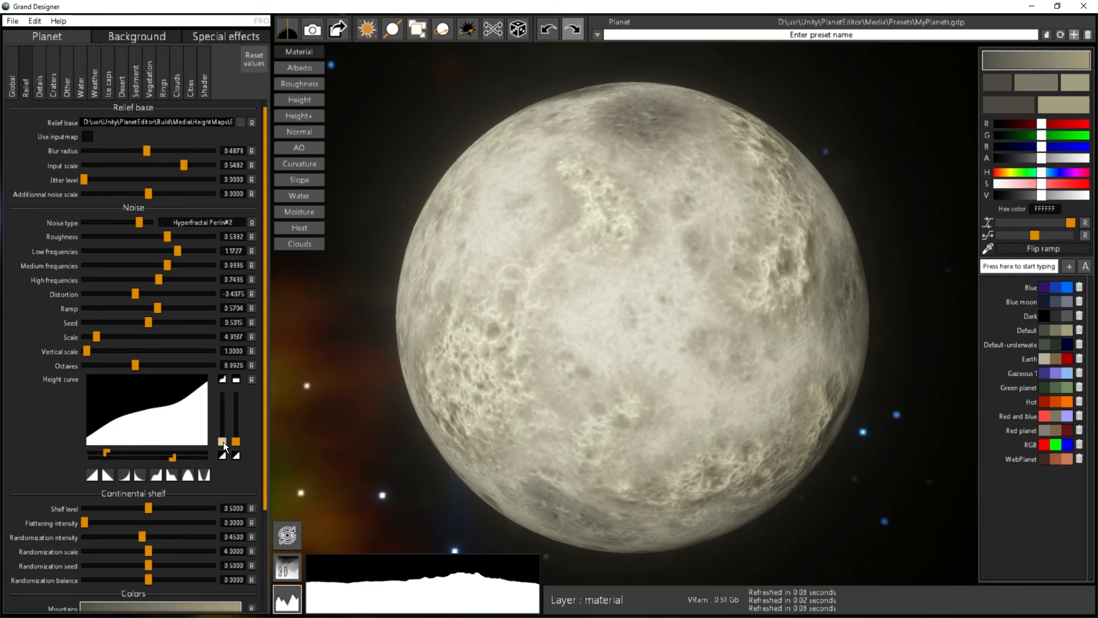
drag(571, 371, 593, 379)
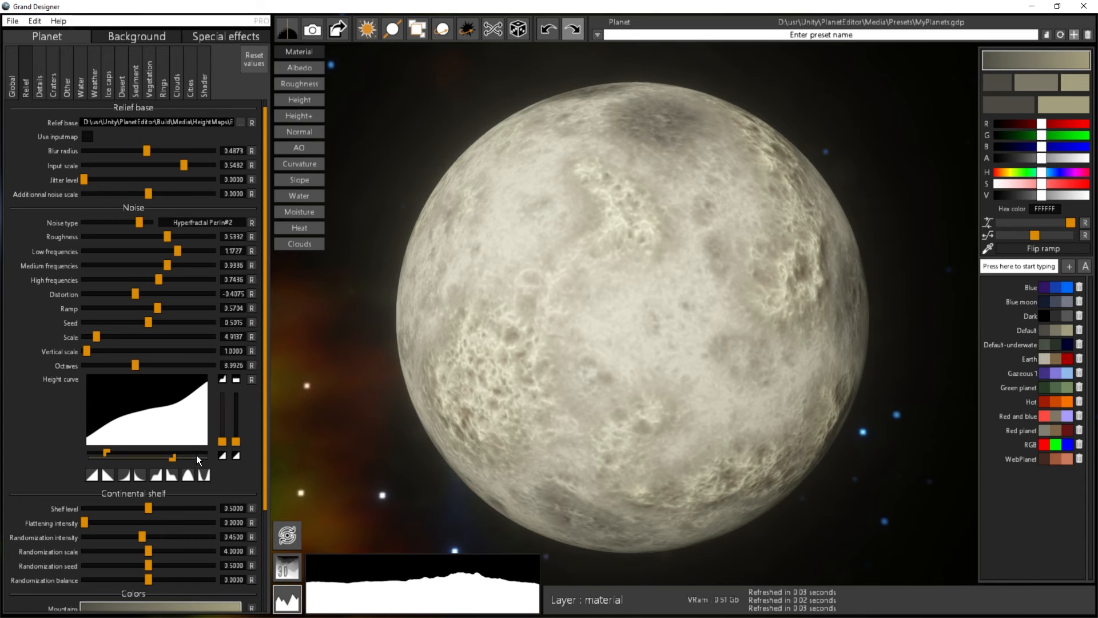
drag(554, 350, 855, 378)
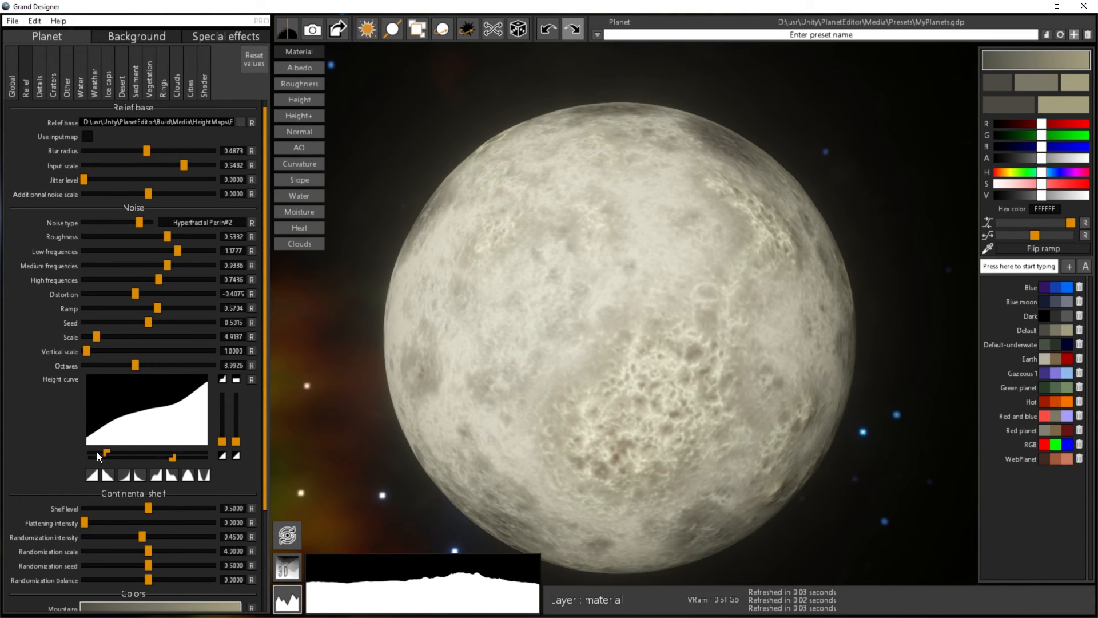
Step: Raise the height curve's lower range limit to about 40 percent and turn the smoothing of its lower cutoff up to maximum
drag(113, 452, 136, 454)
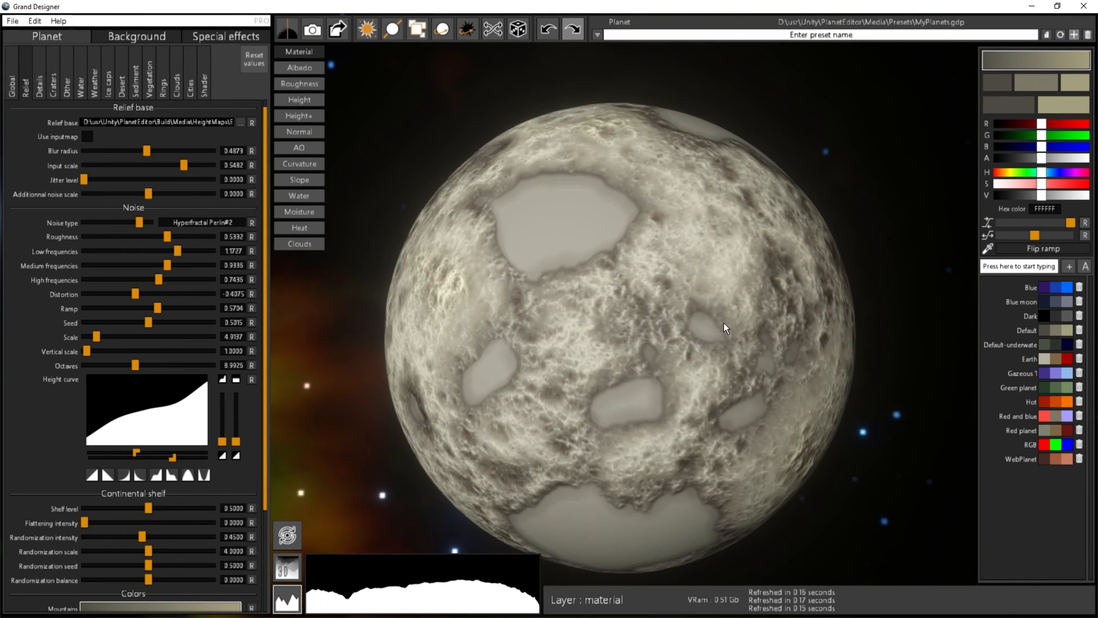
scroll(723, 322, up, 5)
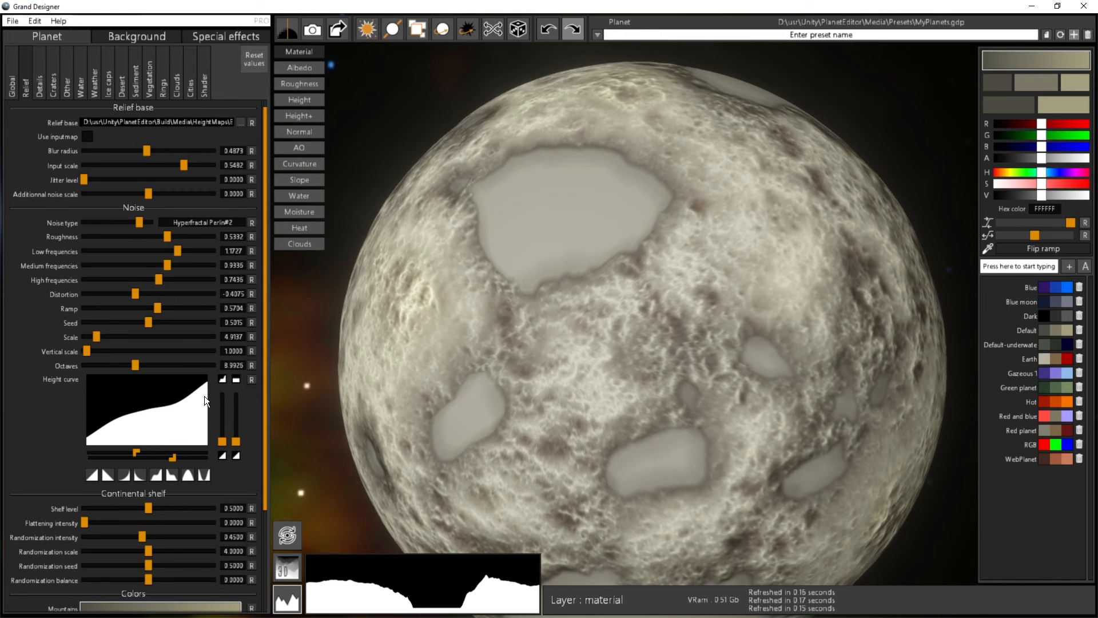
drag(225, 441, 225, 362)
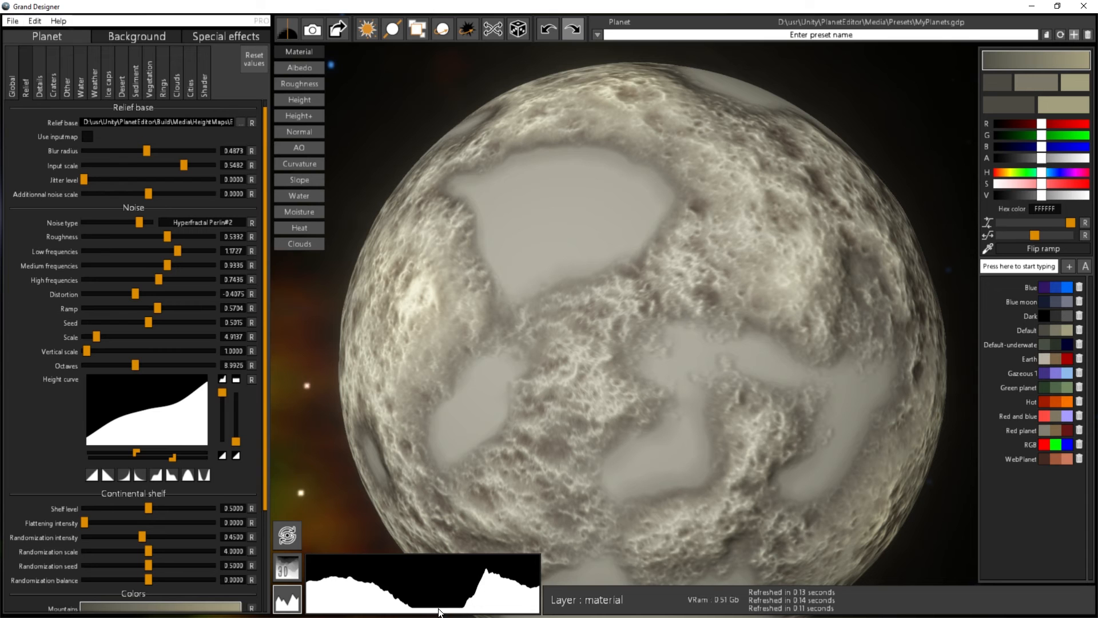
drag(581, 318, 562, 269)
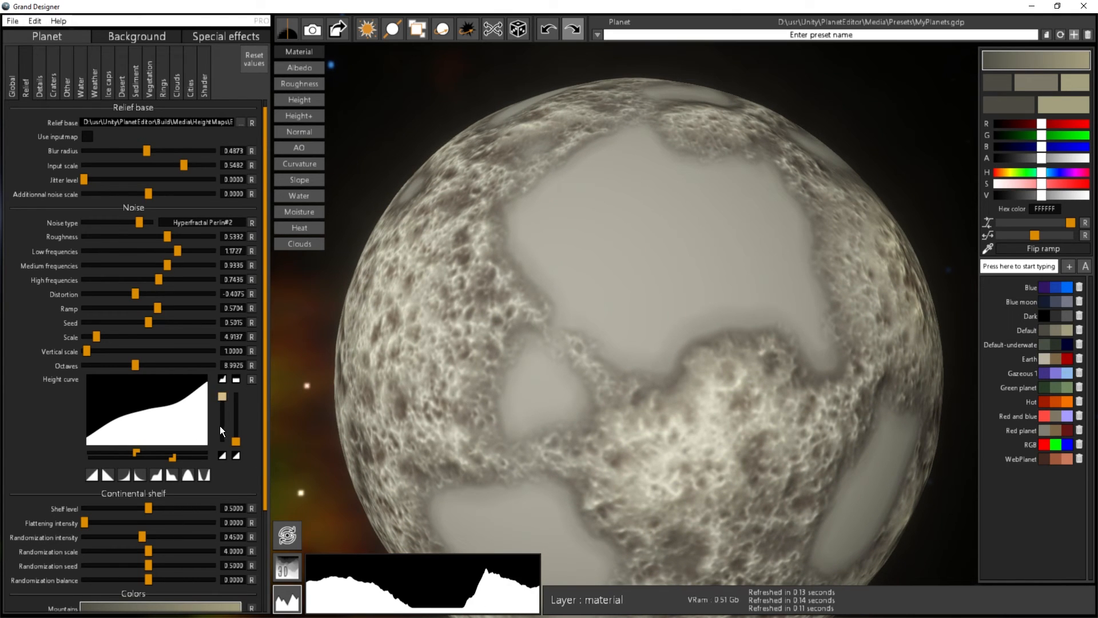
Step: Compare the lower cutoff with no smoothing and maximum smoothing, and settle on about two thirds
drag(218, 435, 218, 463)
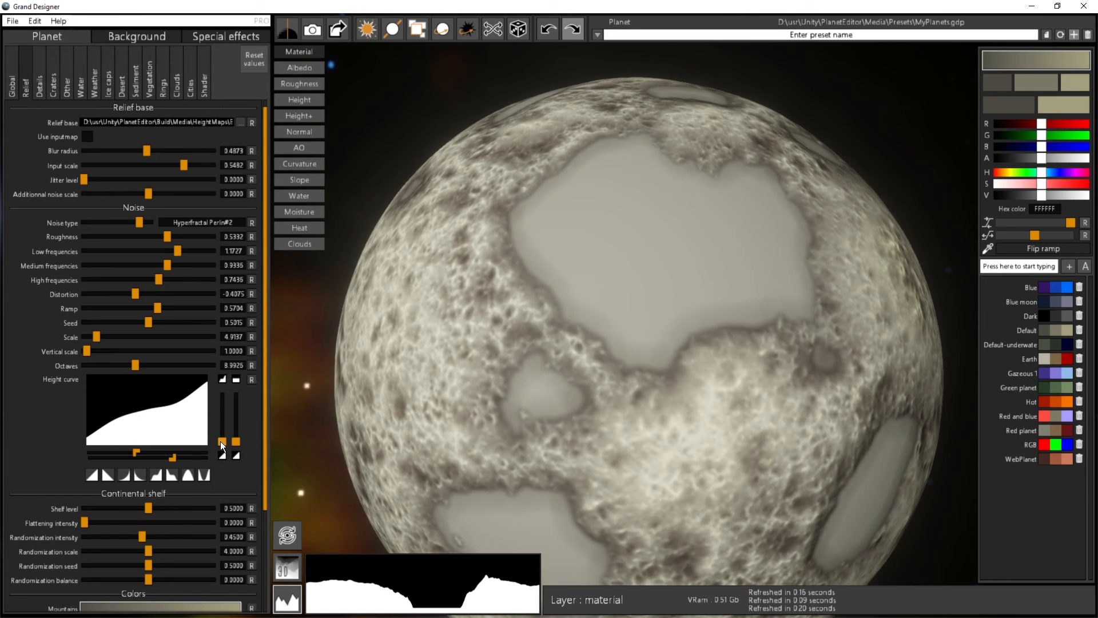
drag(221, 441, 228, 365)
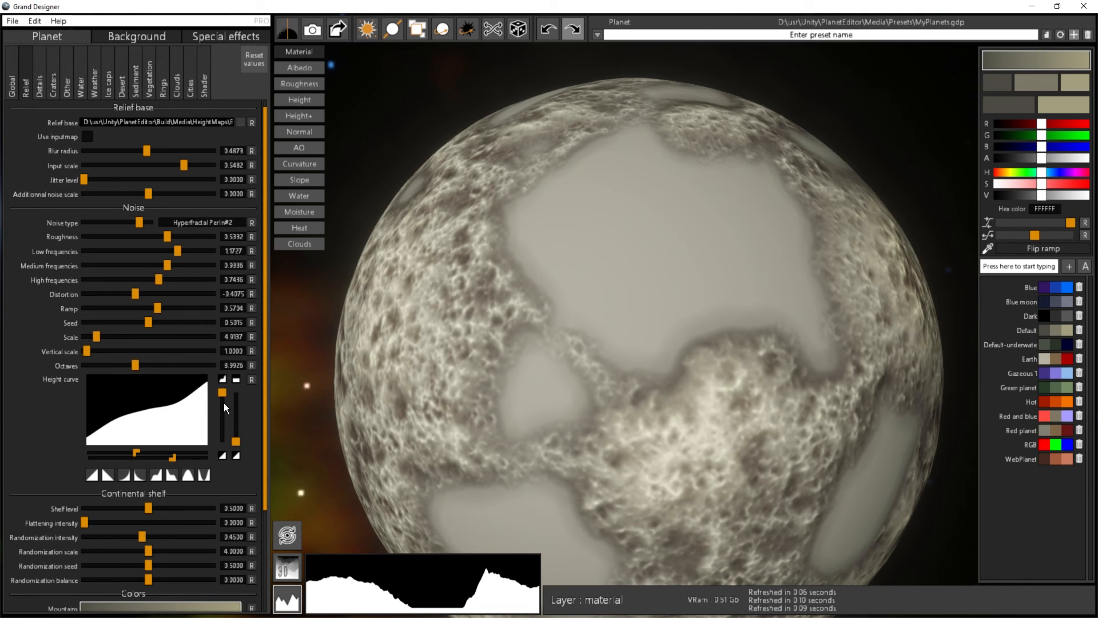
drag(223, 392, 221, 406)
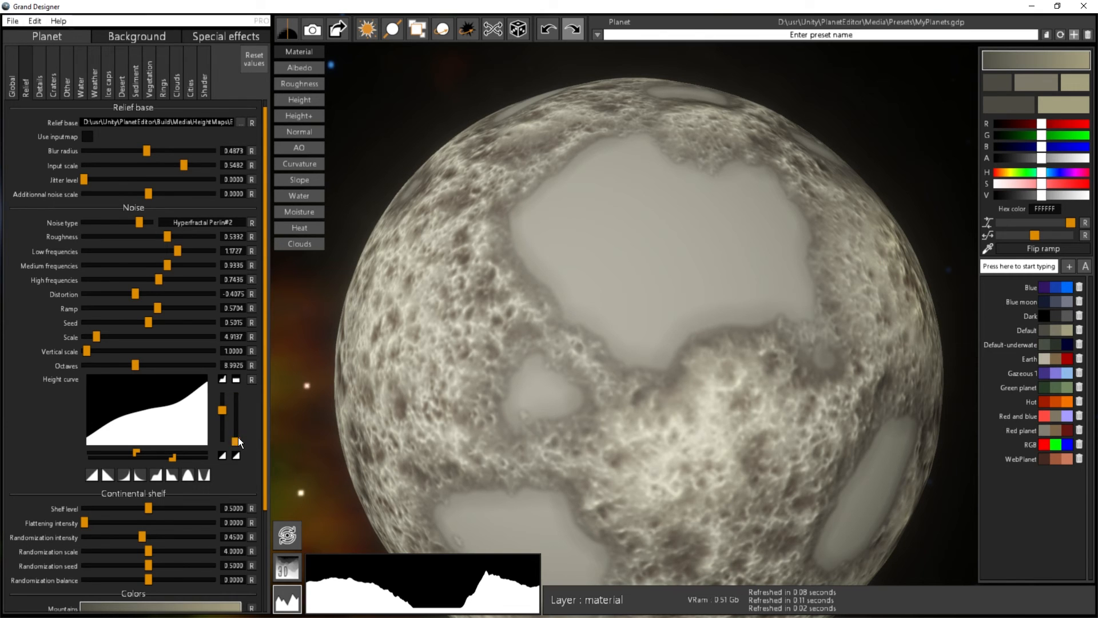
Step: Try the height curve's flattening control at about three quarters and at maximum, and return it to its minimum
drag(236, 438, 238, 403)
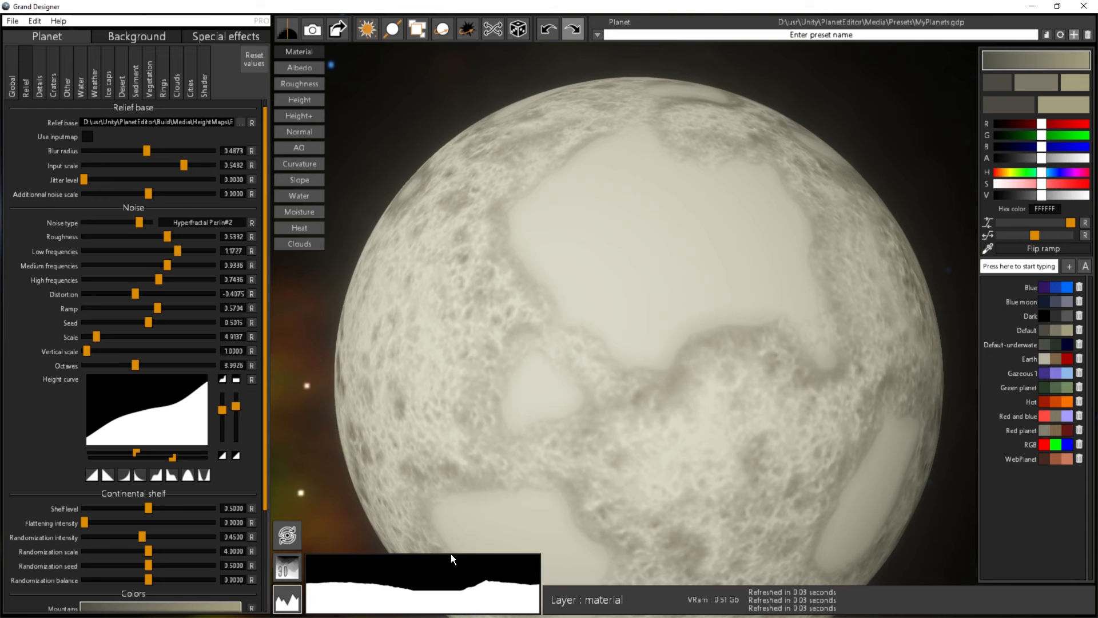
drag(235, 395, 234, 375)
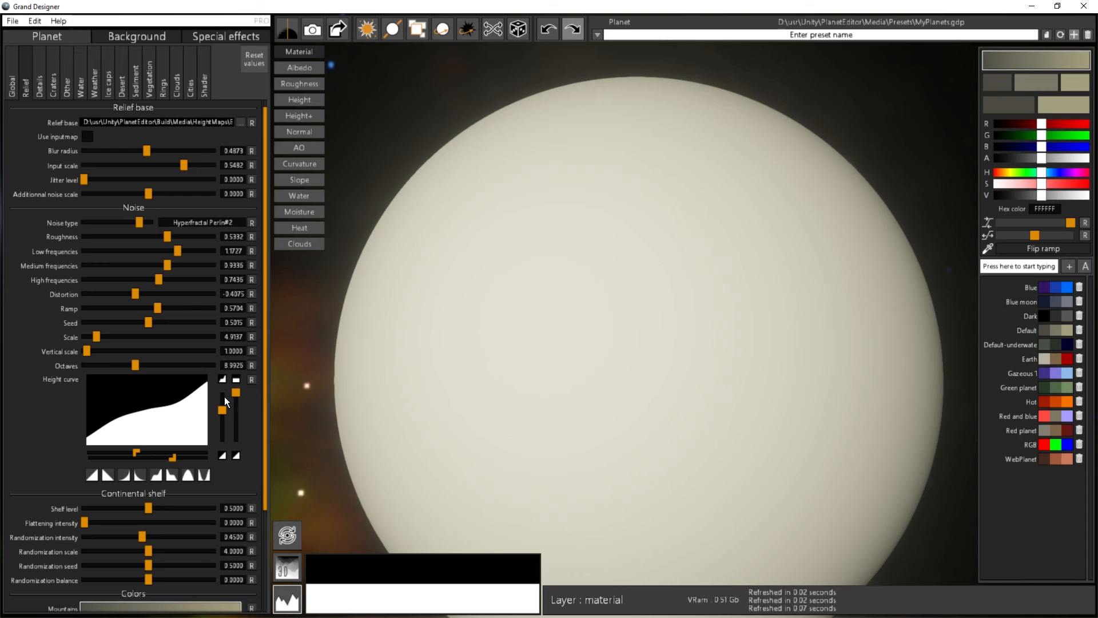
drag(238, 393, 235, 453)
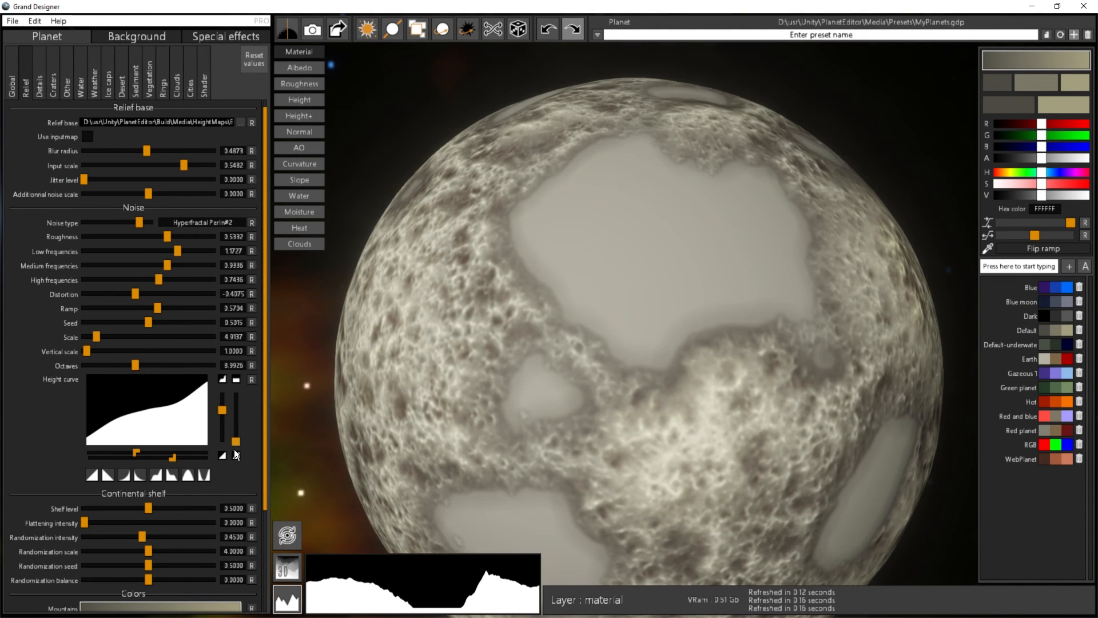
Step: Inspect the smoothed basins on another side of the planet and apply the rising linear height curve preset
drag(801, 332, 545, 195)
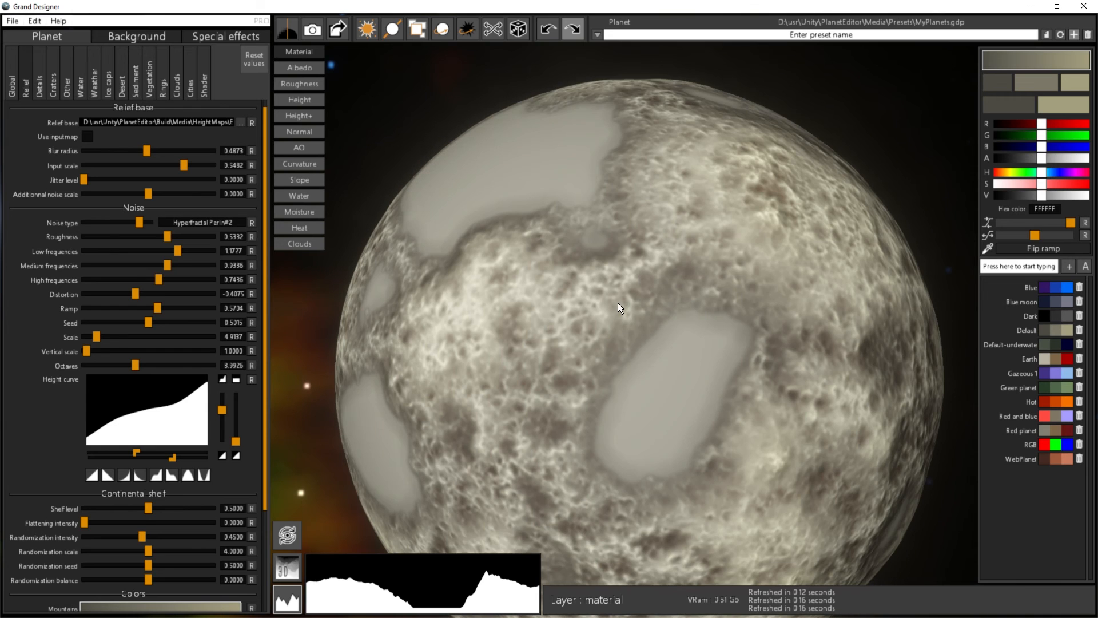
middle_drag(675, 372, 689, 328)
drag(688, 328, 649, 243)
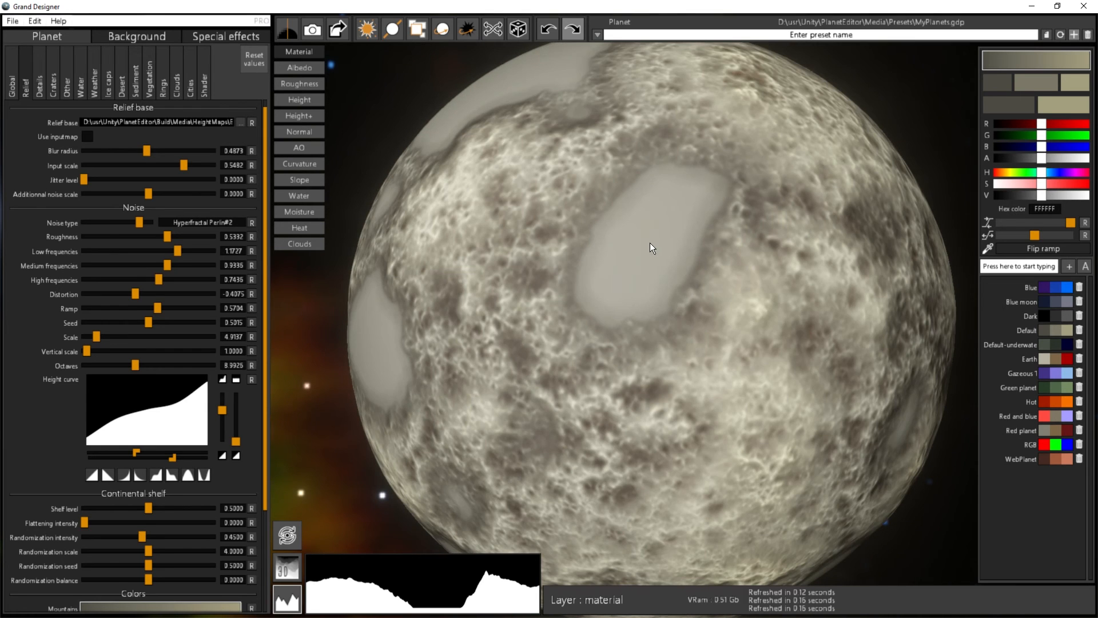
click(92, 476)
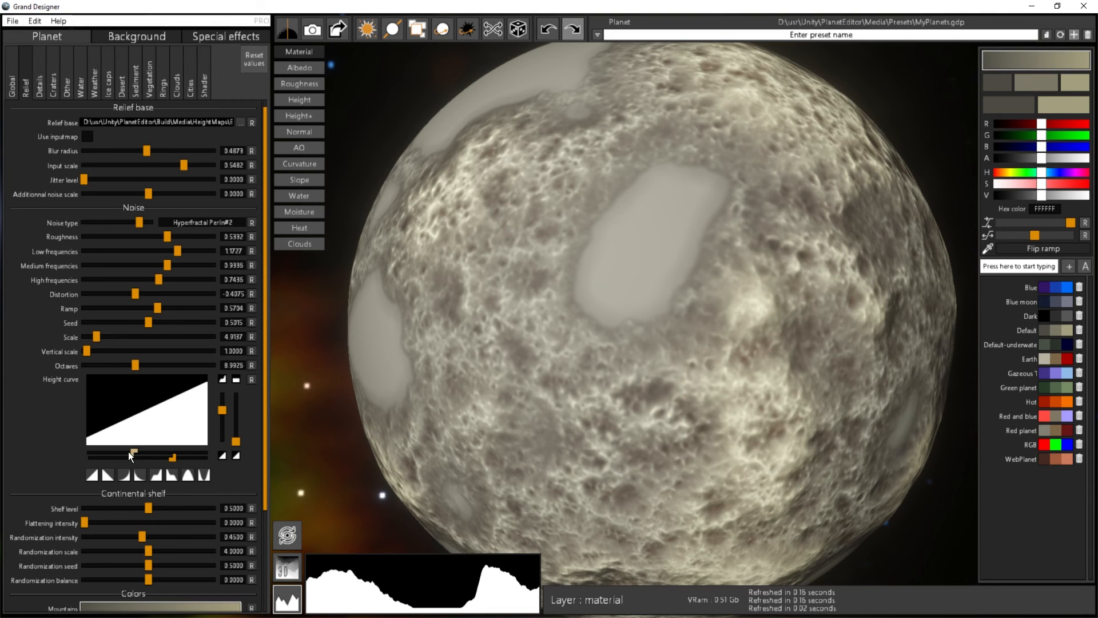
Step: Reduce the height curve's lower range limit to about 25 percent and inspect another side of the planet
drag(128, 452, 116, 451)
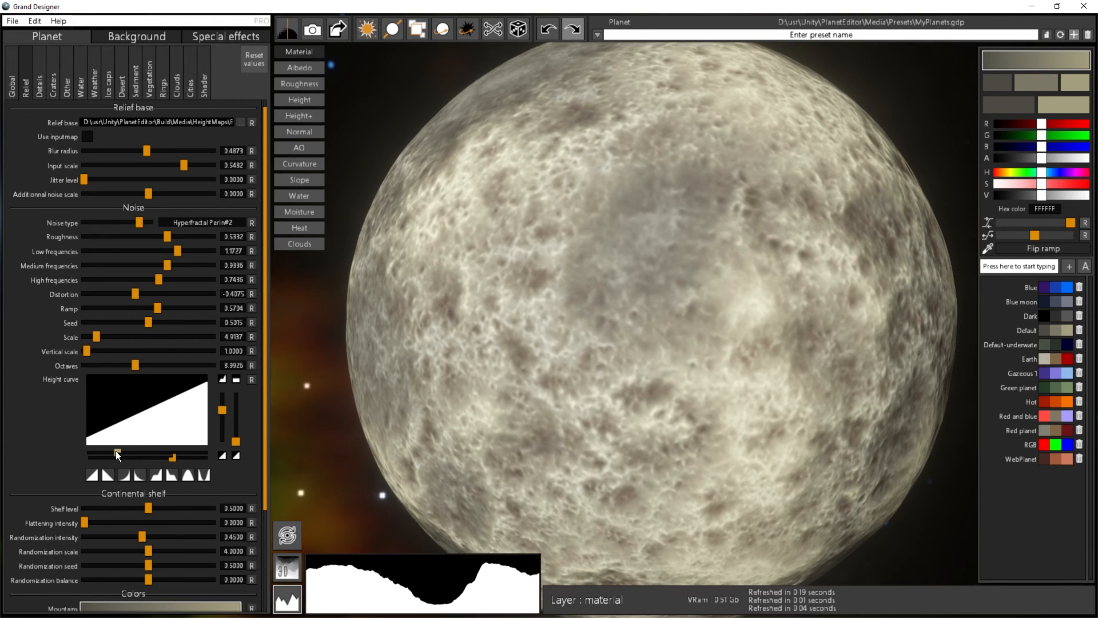
drag(524, 268, 675, 360)
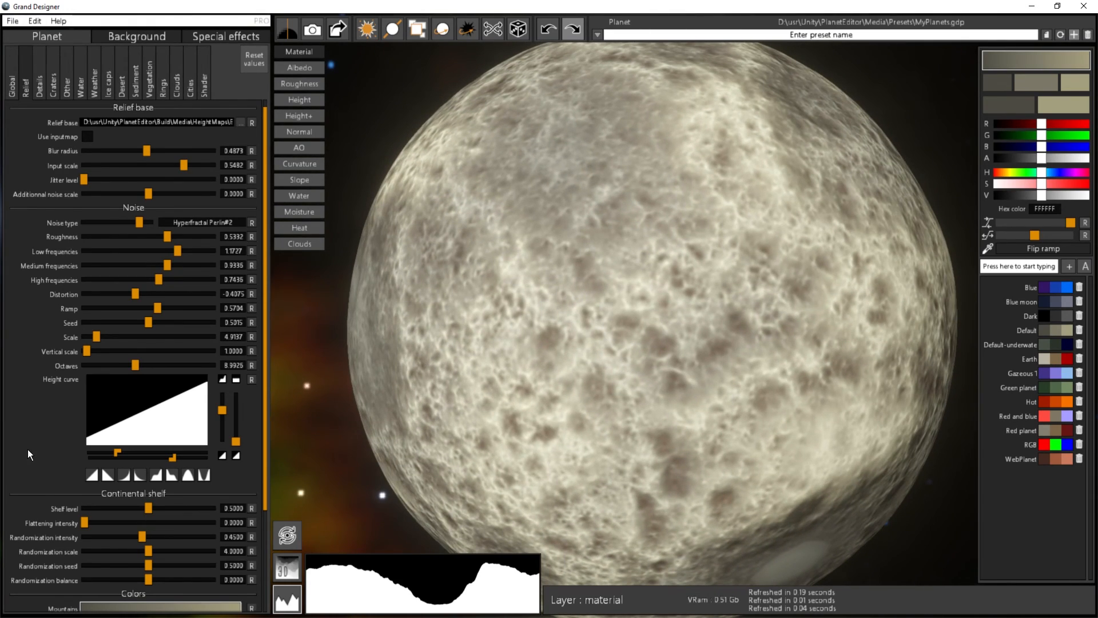
Step: Set the continental shelf's randomization intensity to 0.0000, compare flattening at 0.9557 and 0.0000, and settle on a flattening intensity of 1.0000
scroll(47, 344, down, 4)
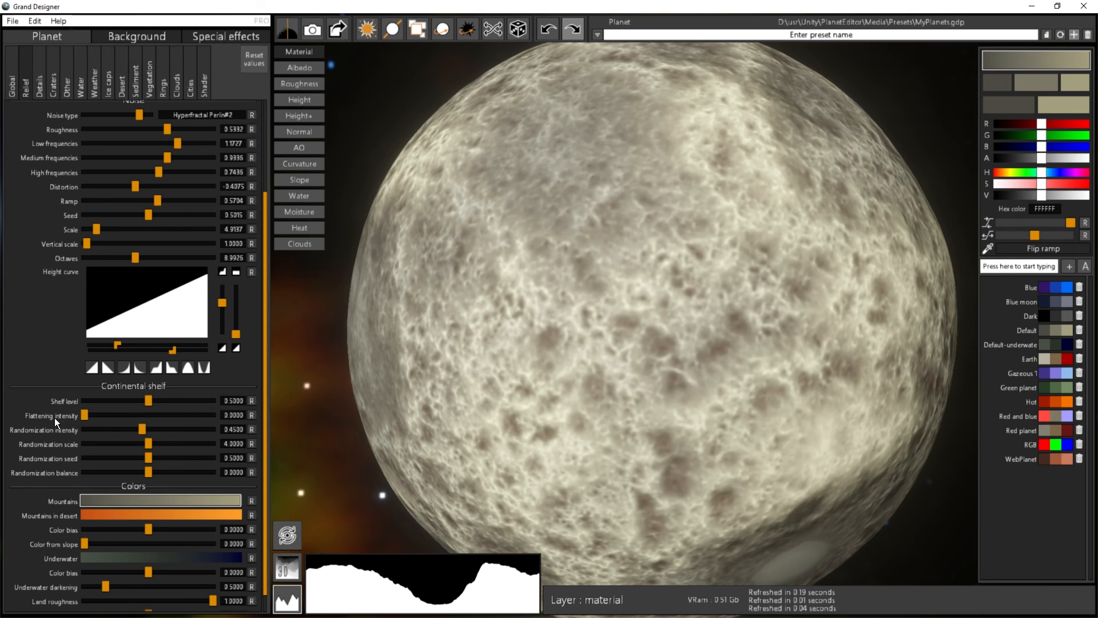
drag(104, 414, 208, 416)
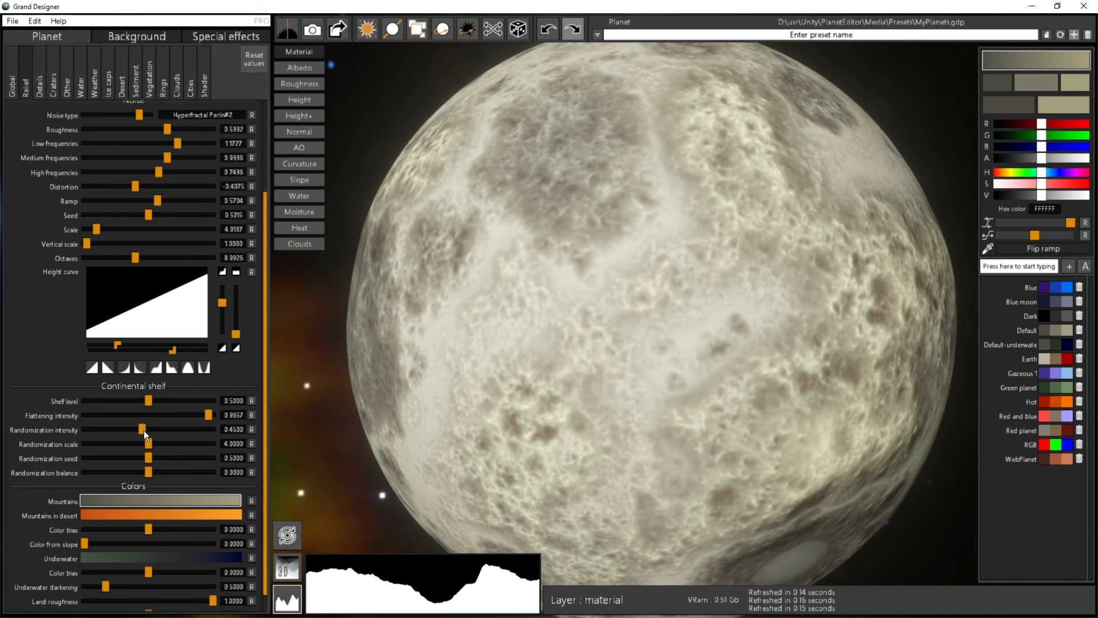
drag(143, 431, 43, 430)
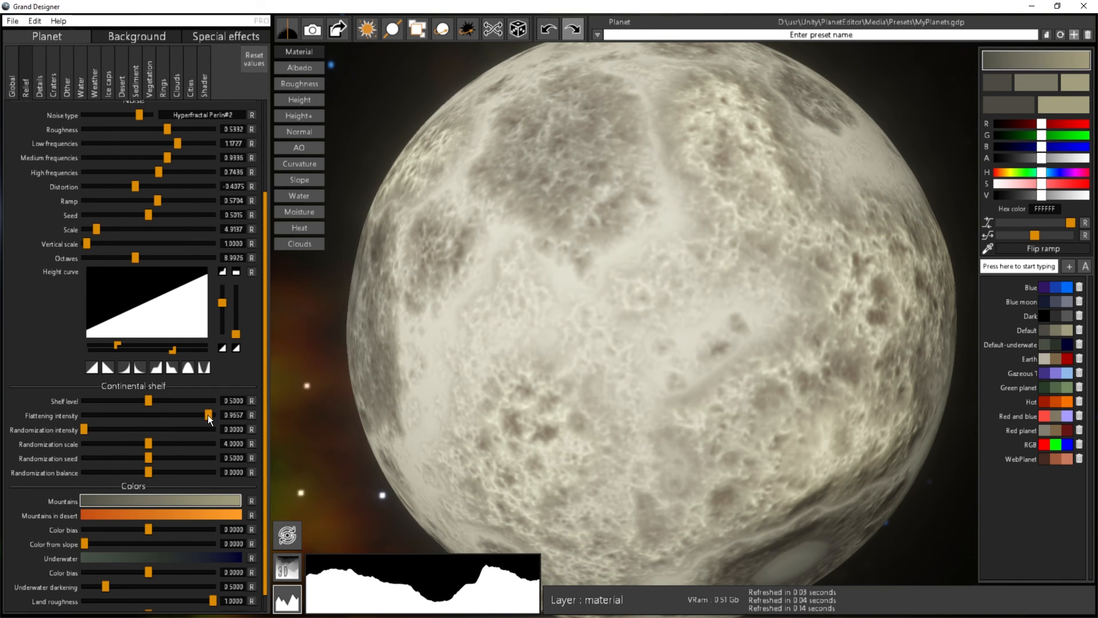
mouse_move(209, 416)
mouse_down()
mouse_move(132, 418)
mouse_move(222, 420)
mouse_move(24, 420)
mouse_up()
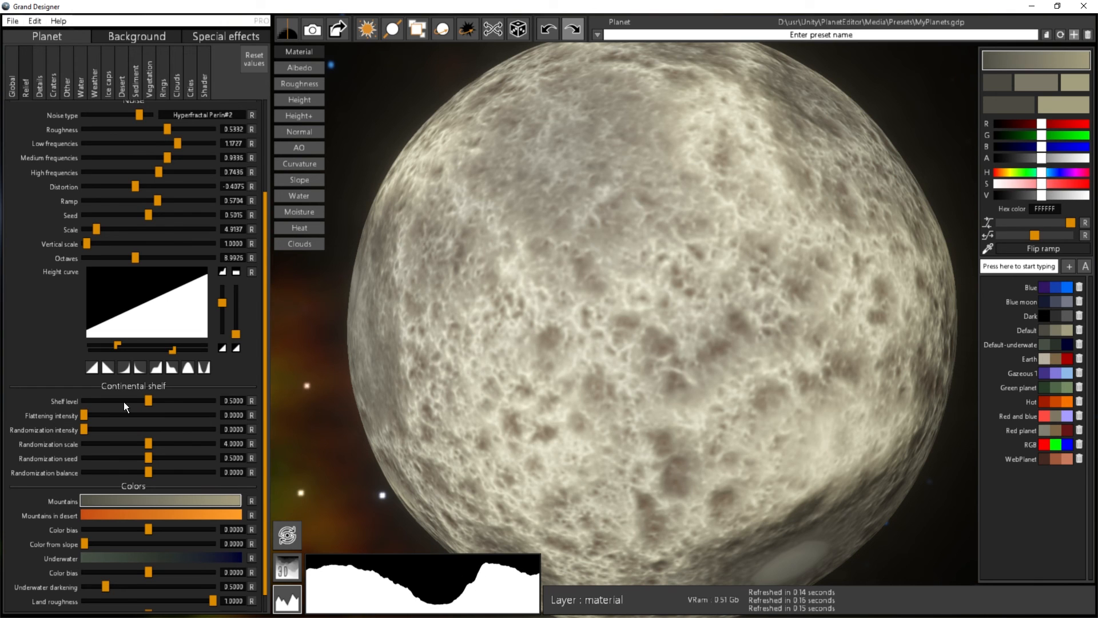
drag(83, 414, 286, 434)
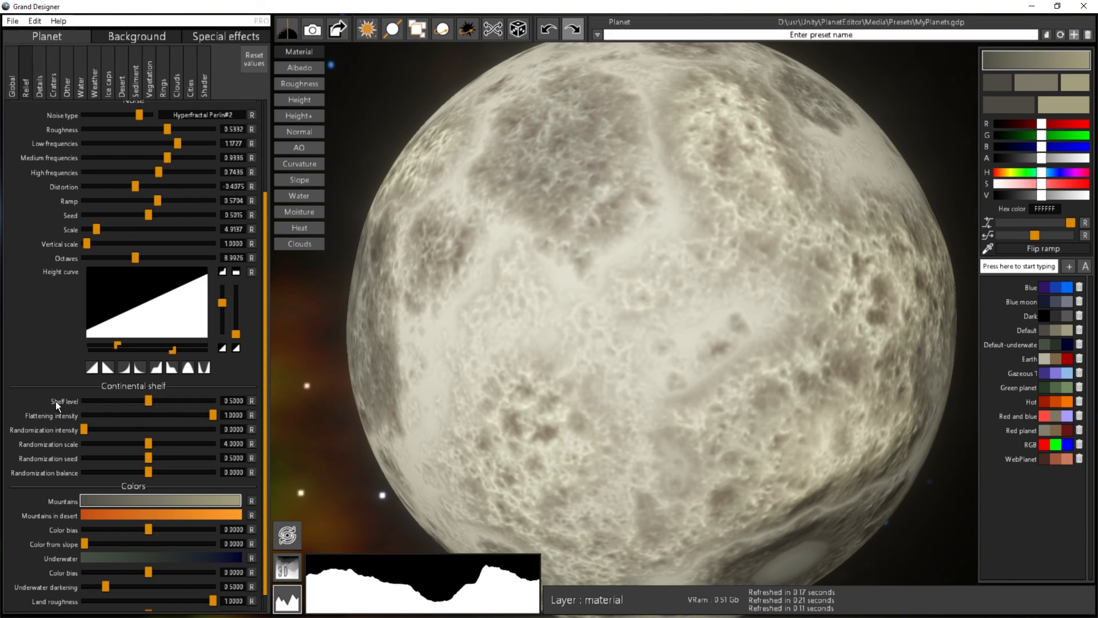
Step: Lower the continental shelf level to 0.3527 and inspect the flattened shelves around the planet
mouse_move(145, 399)
mouse_down()
mouse_move(119, 400)
mouse_move(136, 399)
mouse_up()
drag(146, 401, 123, 394)
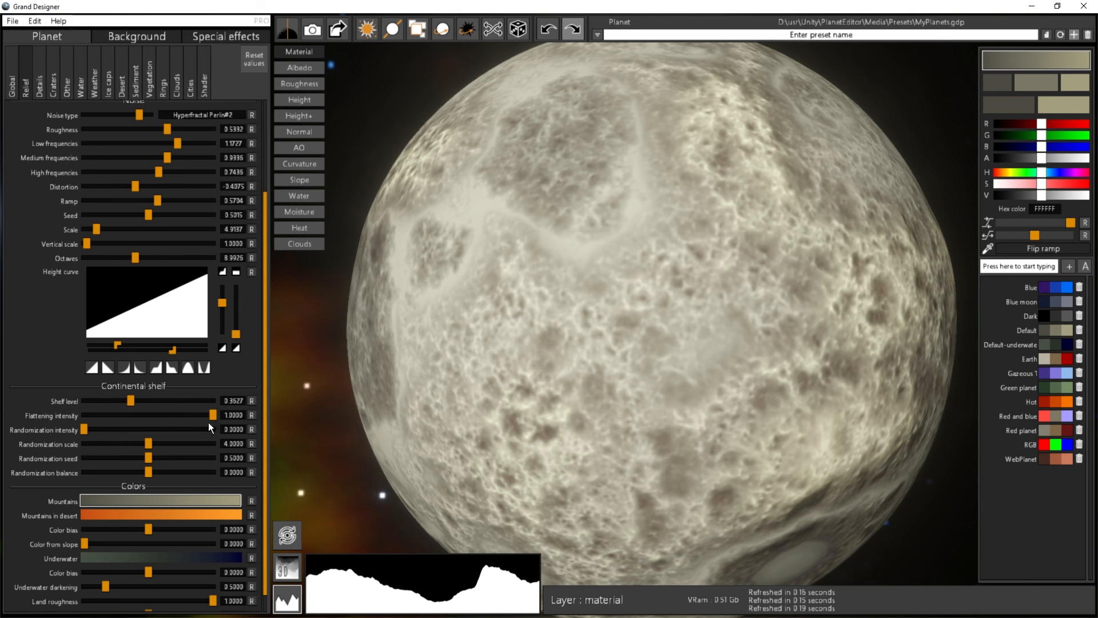
drag(574, 389, 946, 399)
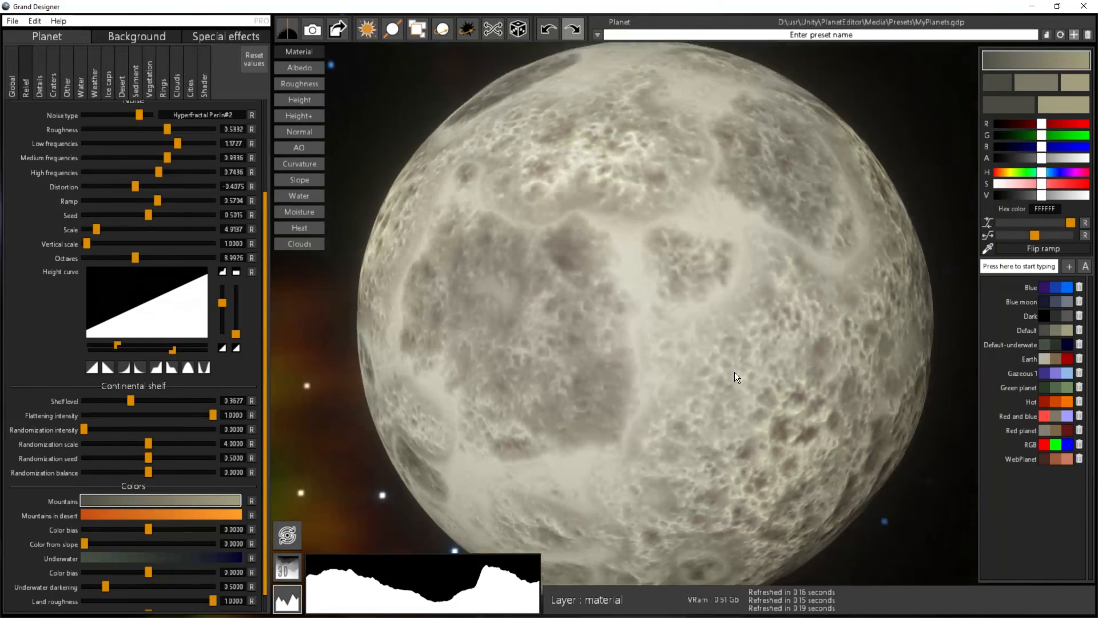
scroll(698, 383, down, 3)
drag(643, 397, 743, 409)
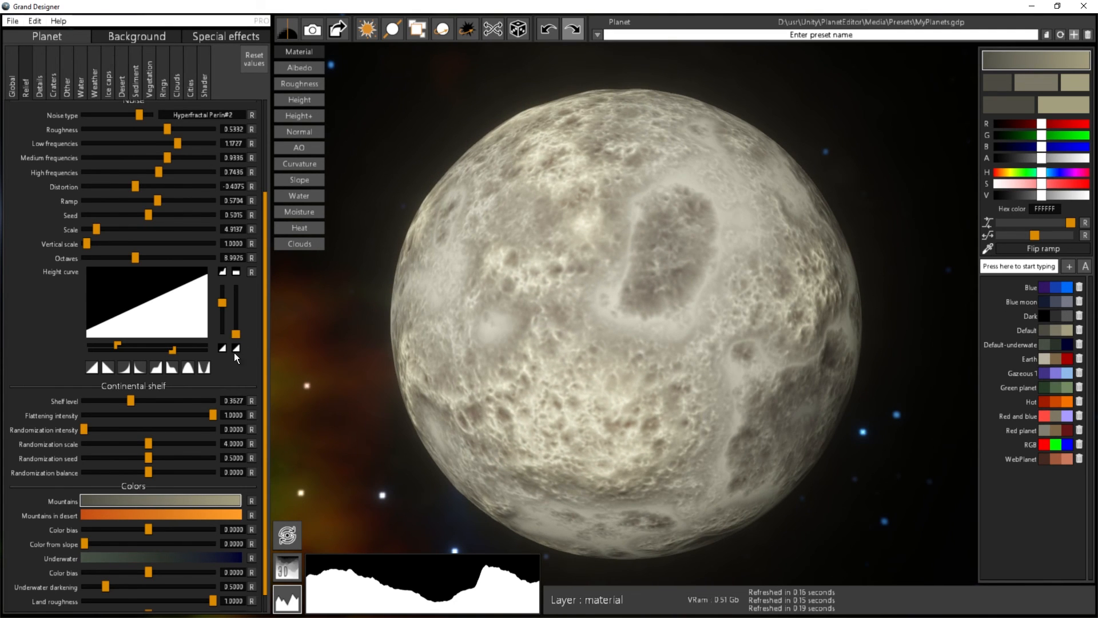
Step: Raise the continental shelf's randomization intensity to 1.0000 and inspect the shelf edges from several sides of the planet
drag(83, 430, 170, 438)
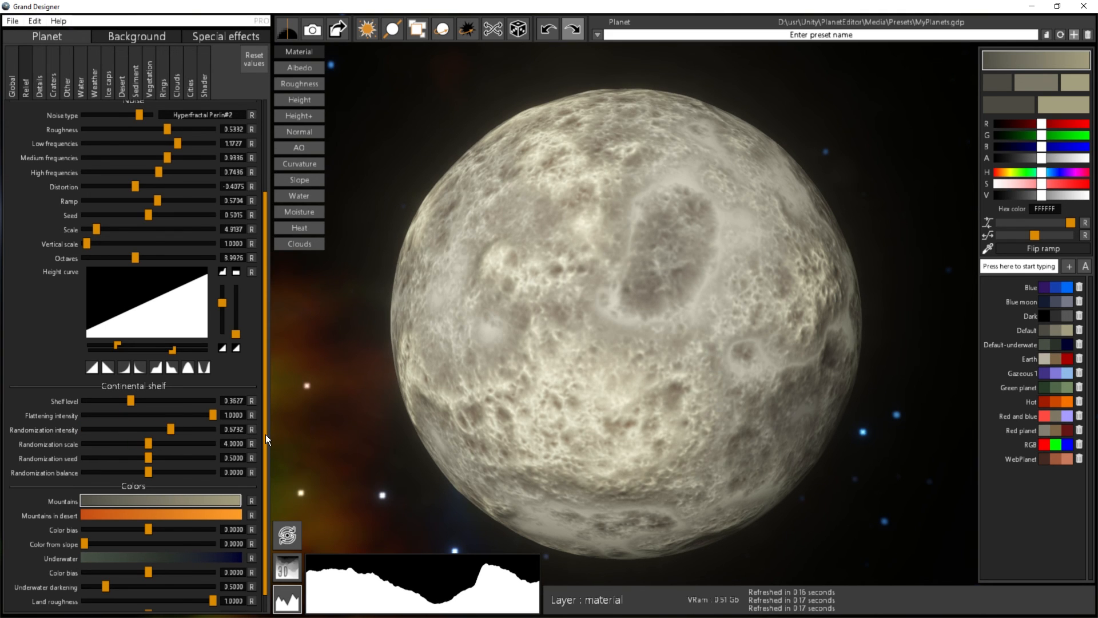
drag(265, 435, 438, 400)
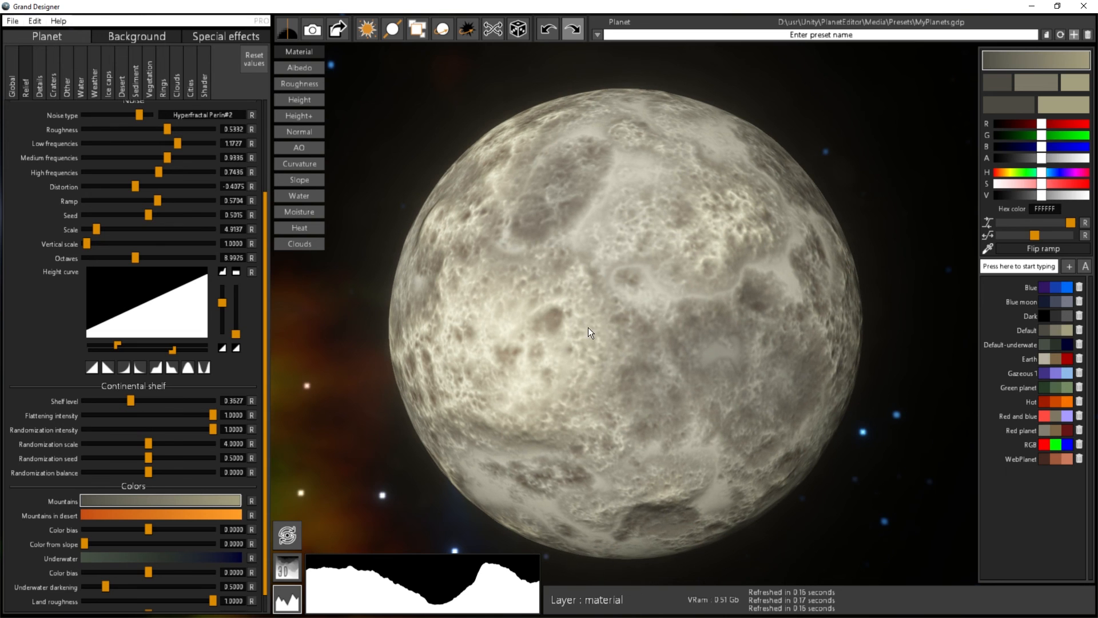
drag(643, 354, 640, 323)
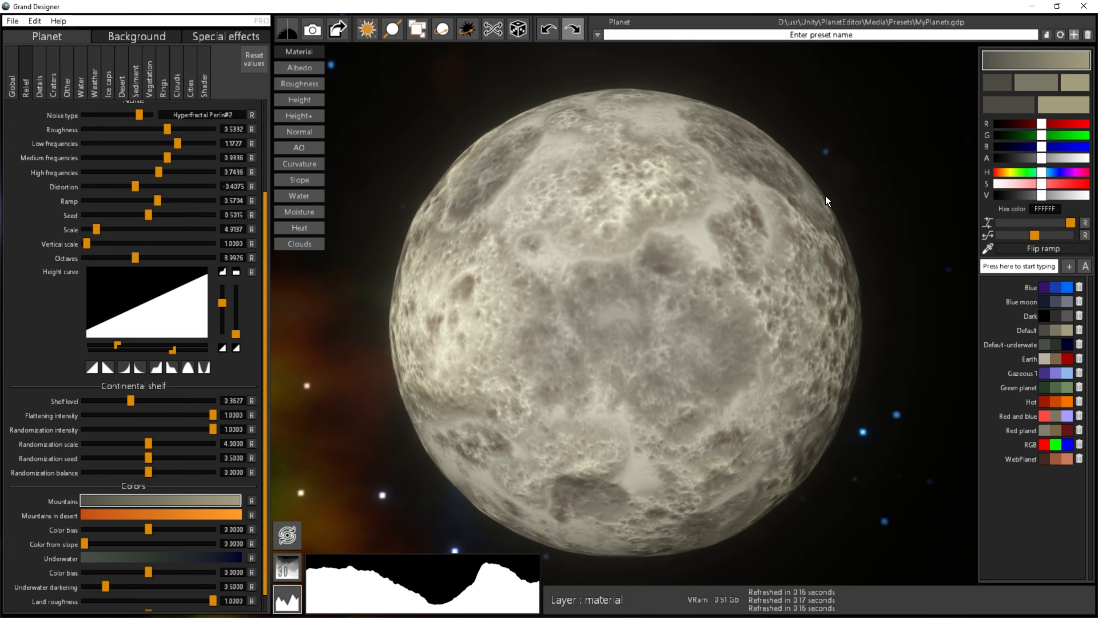
drag(826, 195, 571, 360)
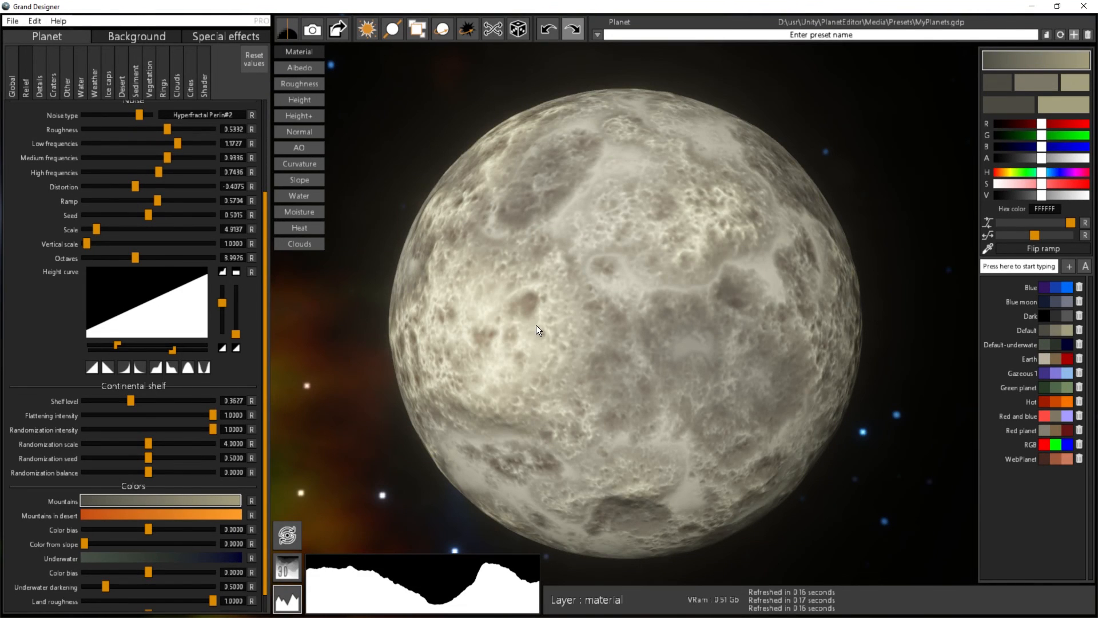
drag(537, 325, 585, 311)
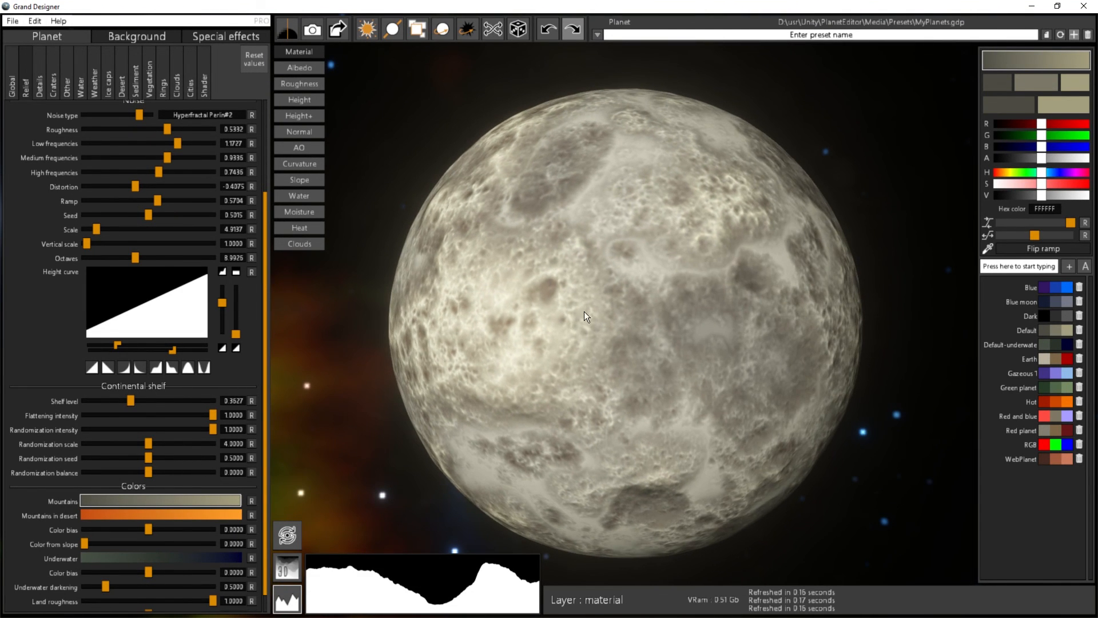
drag(722, 283, 519, 280)
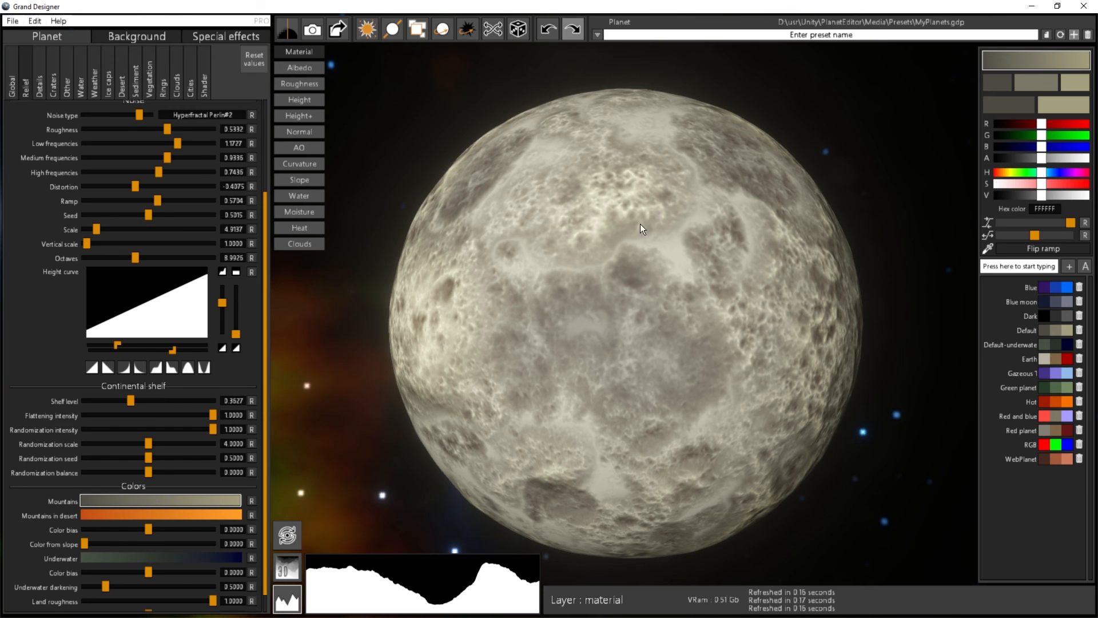
drag(640, 224, 664, 211)
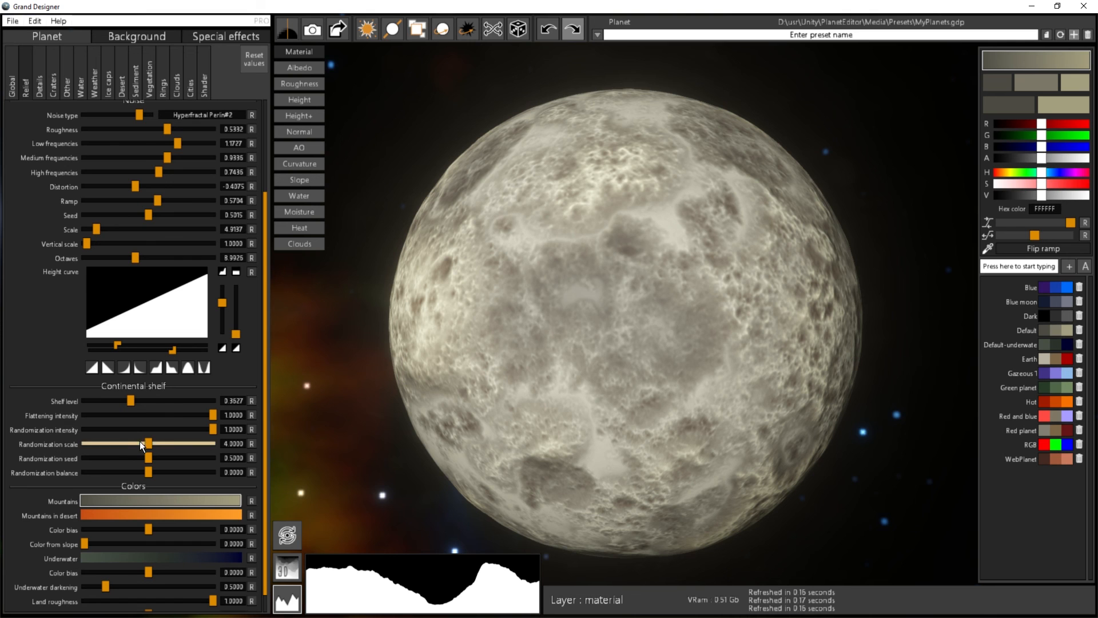
Step: Try the continental shelf's randomization scale at 7.1849 and 1.2398, comparing the shelf shapes on the planet
drag(146, 443, 198, 439)
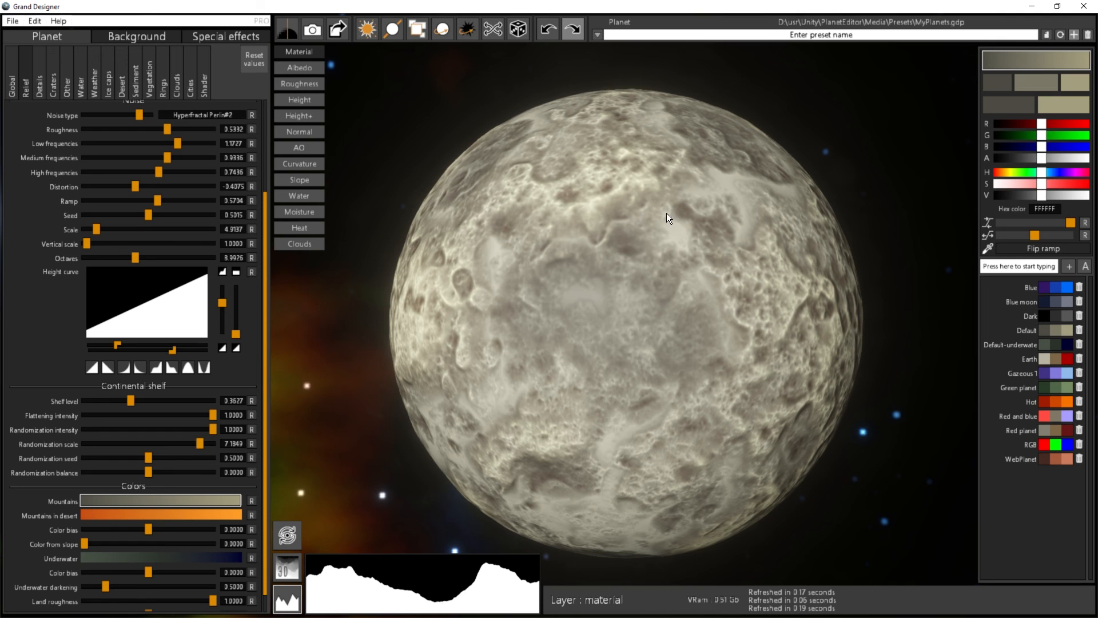
drag(558, 238, 517, 276)
scroll(517, 277, up, 2)
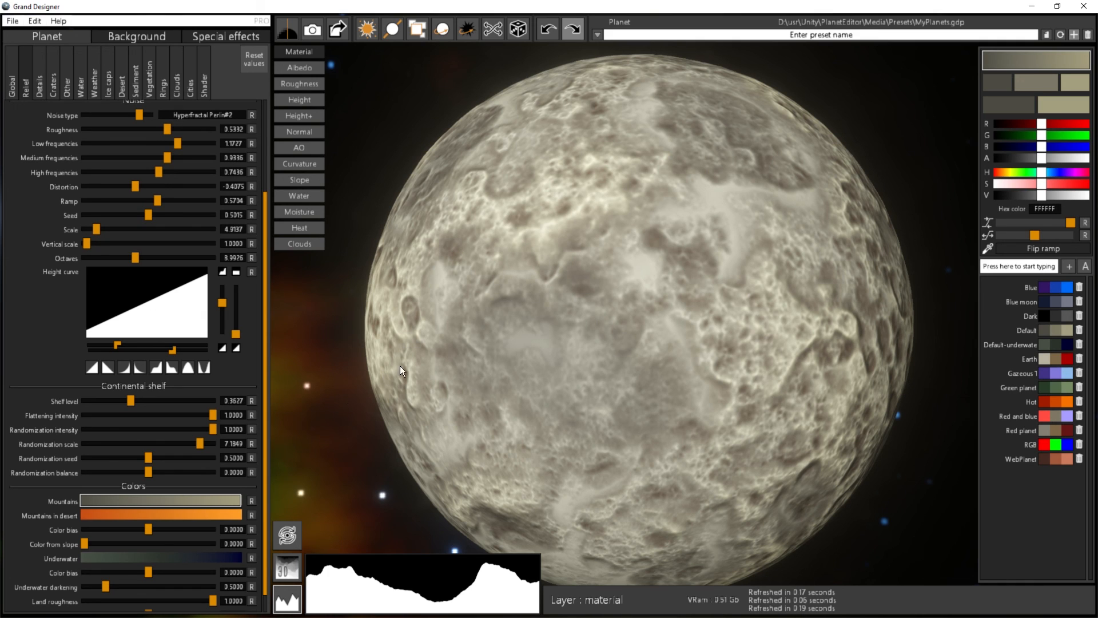
drag(197, 440, 101, 442)
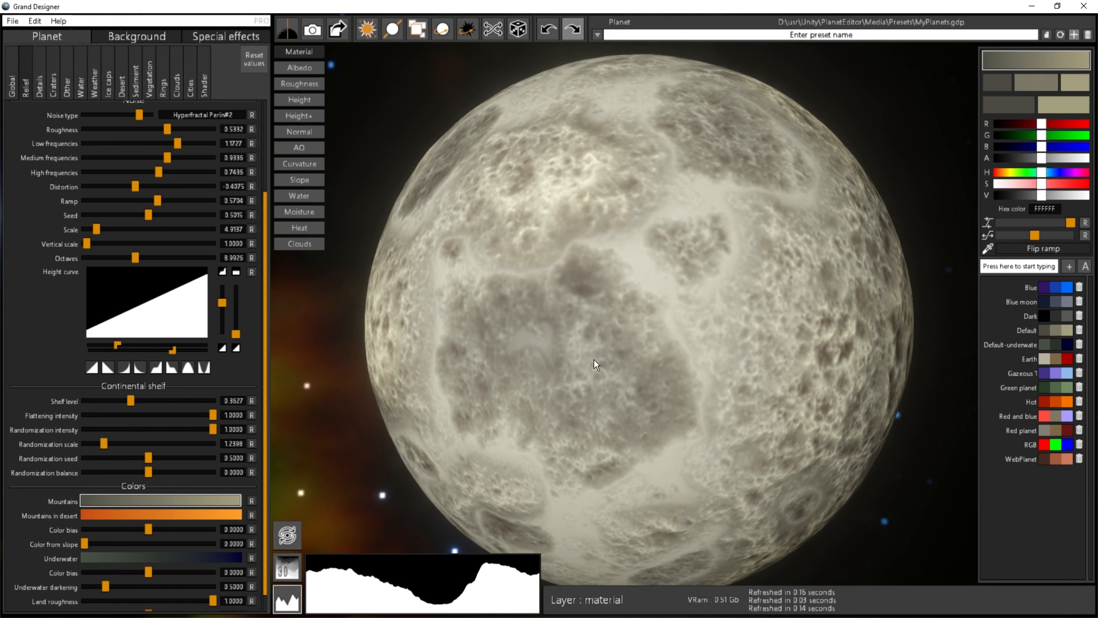
drag(594, 359, 703, 203)
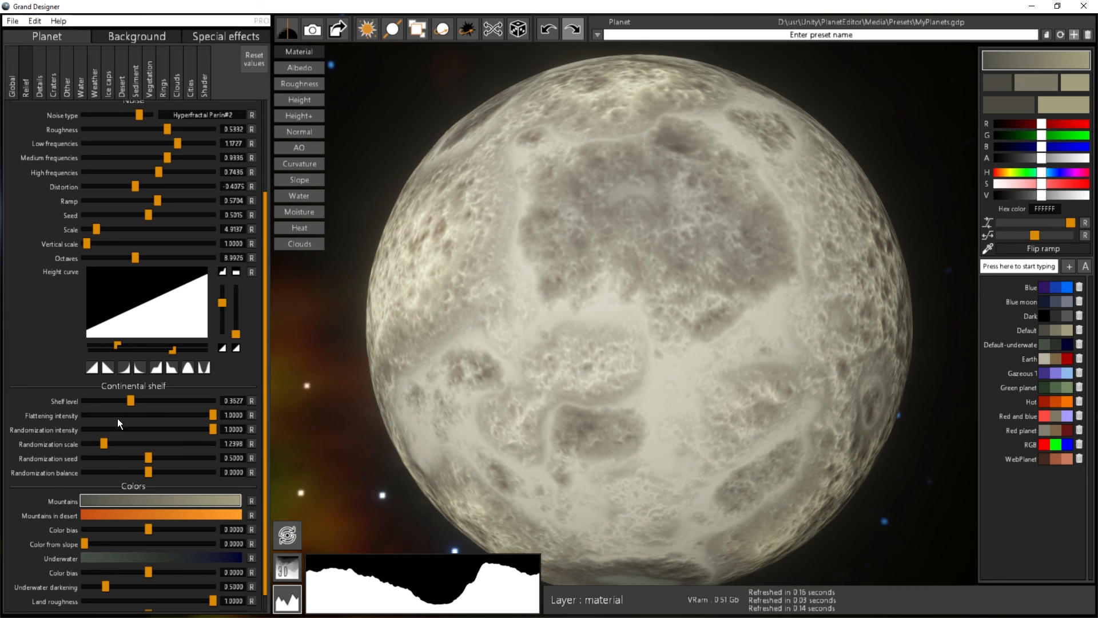
Step: Set the continental shelf's randomization scale to 2.5137 and its randomization seed to 0.4335, keeping the randomization balance at 0.0000
drag(101, 442, 140, 464)
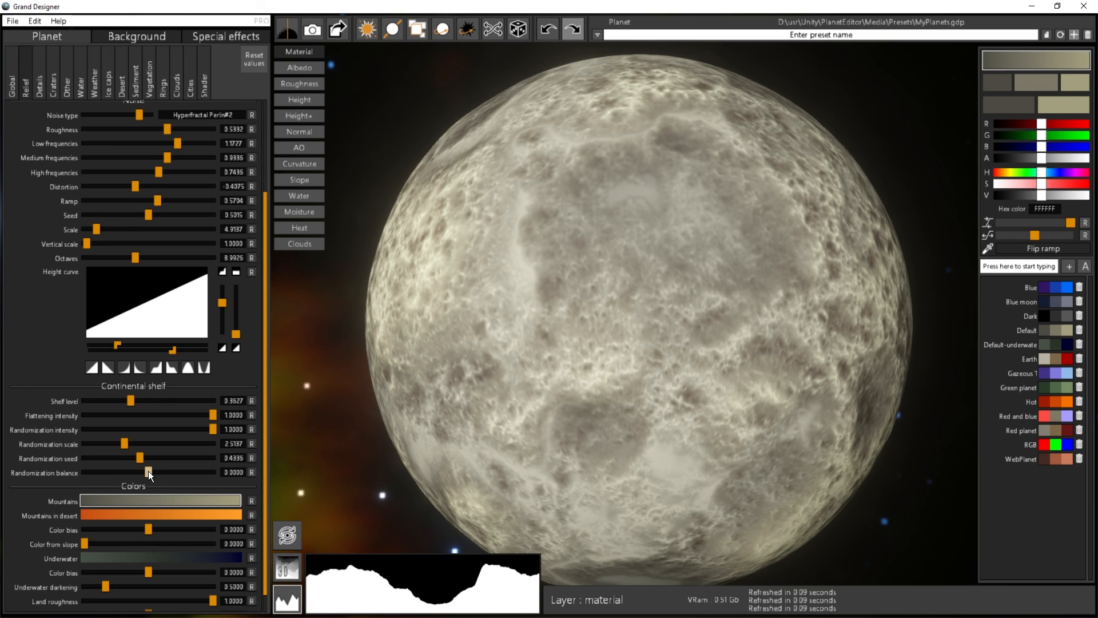
mouse_move(149, 471)
mouse_down()
mouse_move(97, 472)
mouse_move(177, 468)
mouse_move(149, 469)
mouse_up()
drag(523, 385, 342, 537)
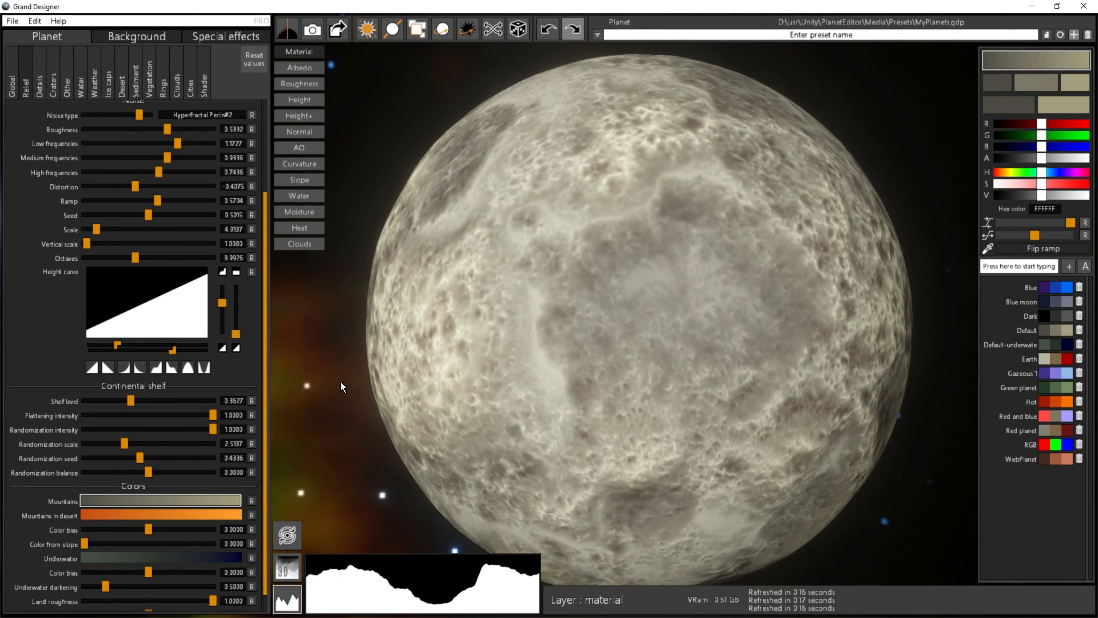
Step: Examine the randomized continental shelves on several sides of the planet and review the full list of relief settings
drag(341, 382, 829, 508)
drag(609, 388, 816, 458)
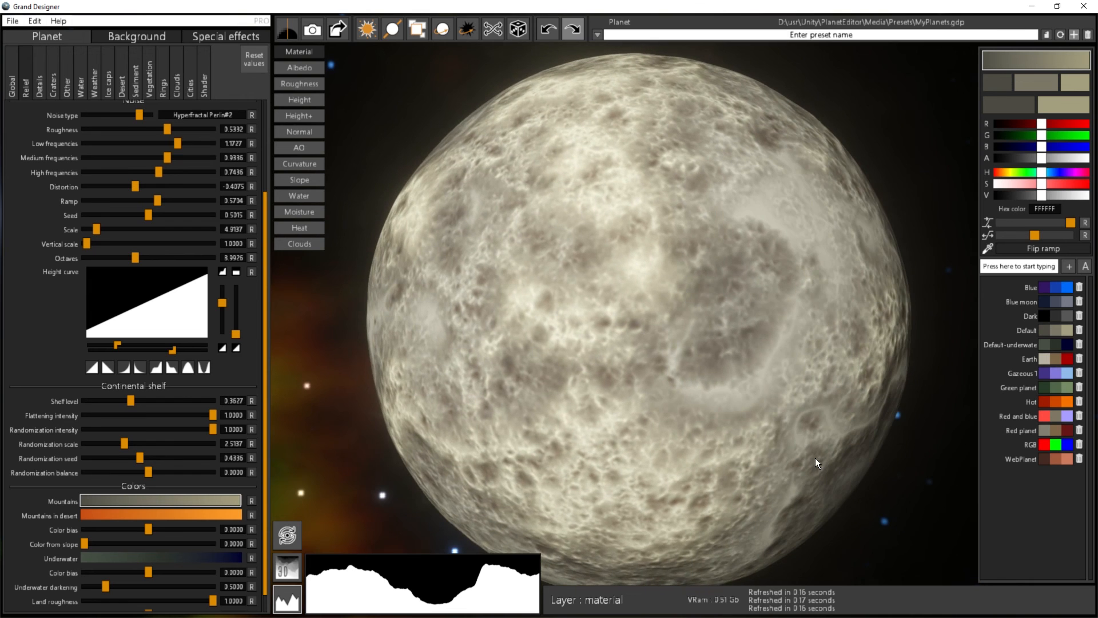
drag(708, 364, 857, 435)
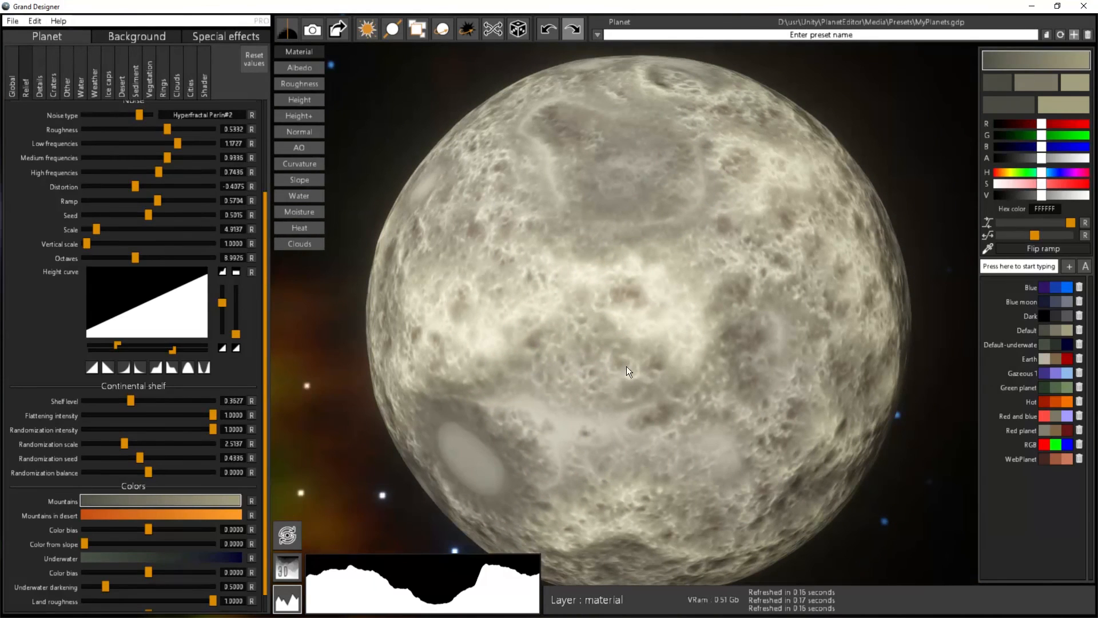
click(265, 132)
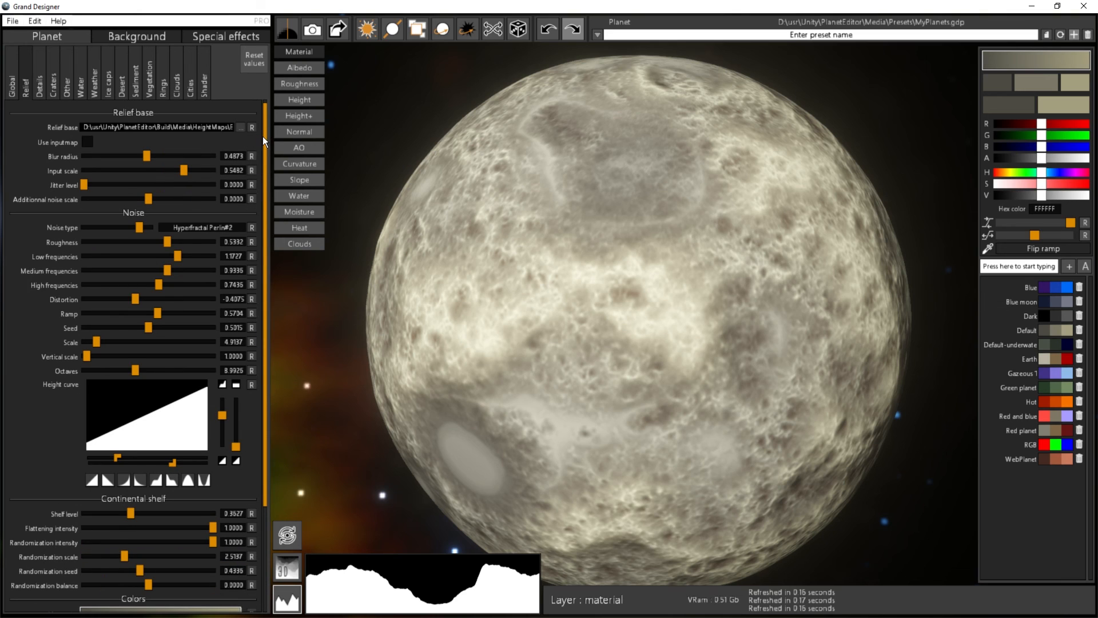
drag(261, 183, 263, 322)
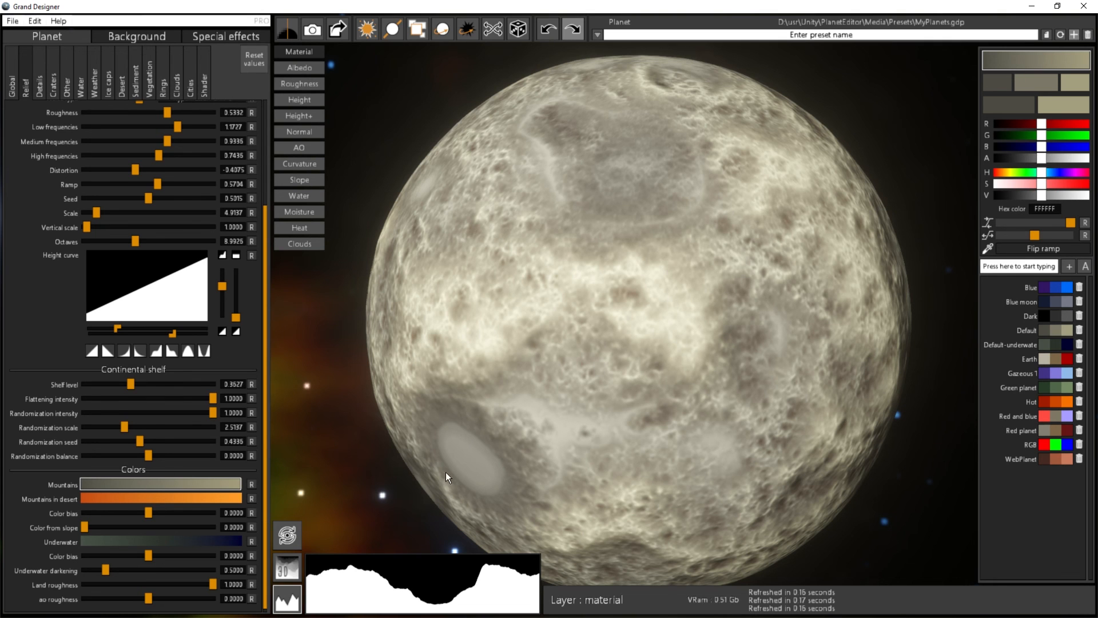
drag(583, 394, 688, 298)
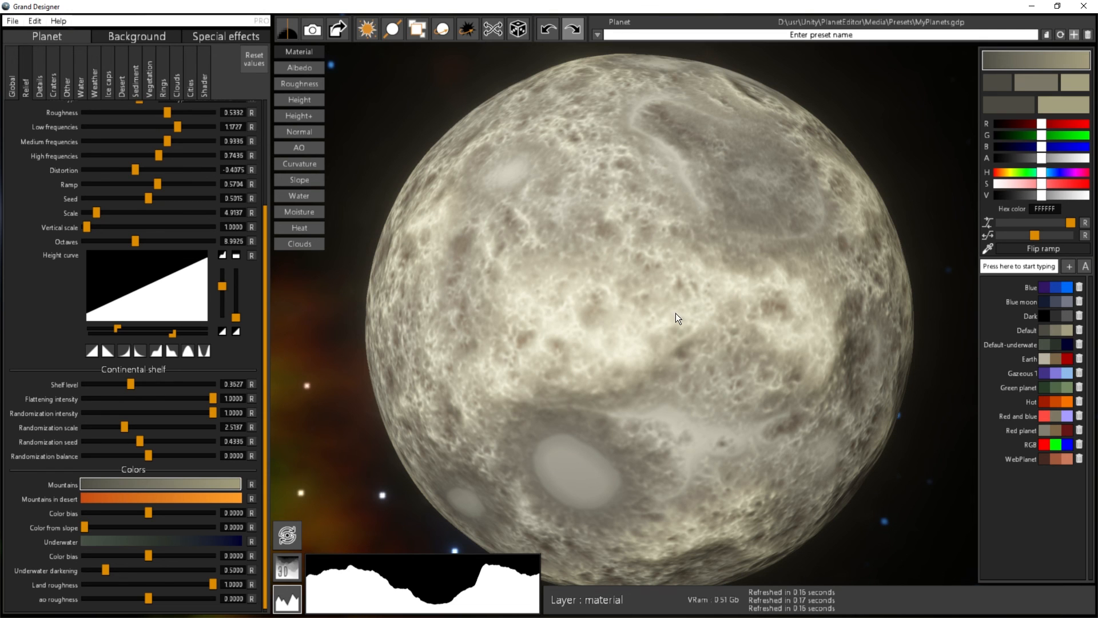
drag(675, 313, 616, 150)
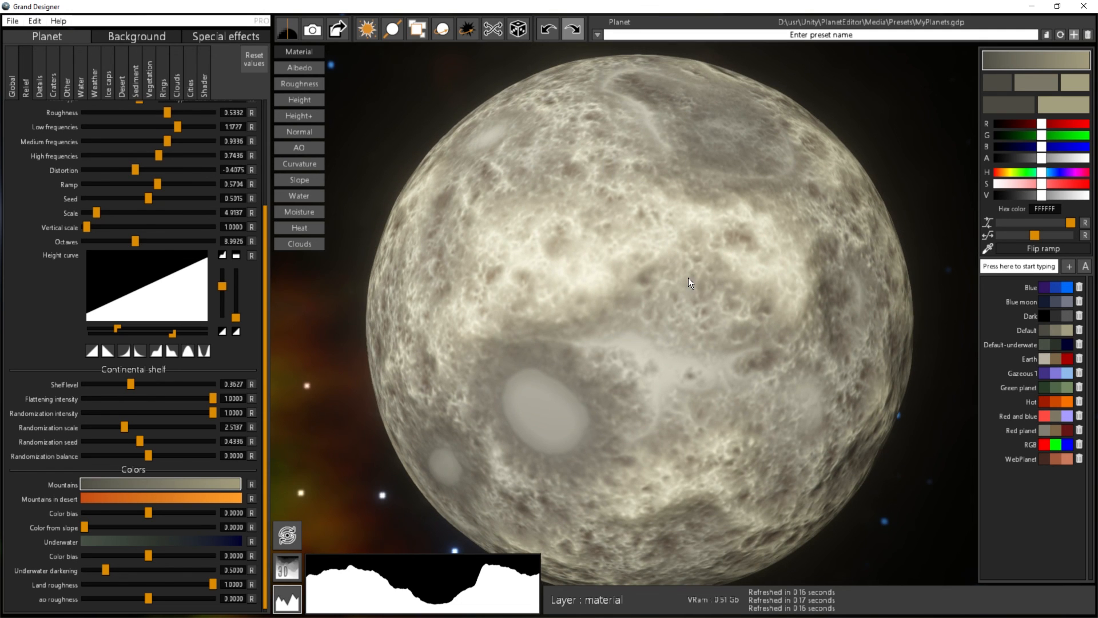